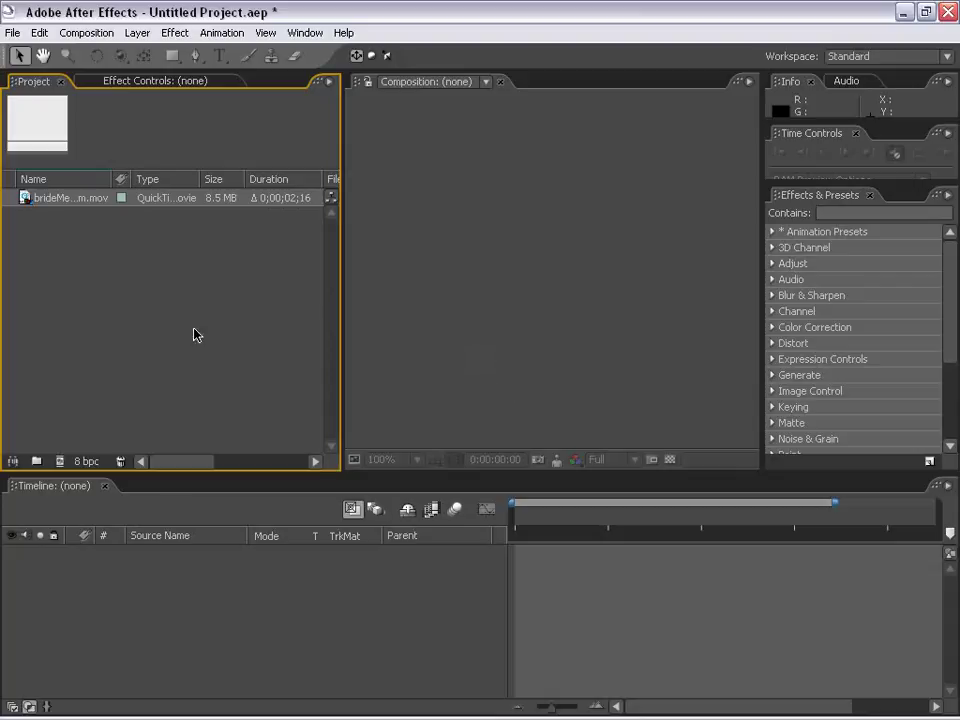
- Create a new composition from the brideMedium.mov footage and view it at 50% magnification
{"action": "left_click_drag", "start_coordinate": [343, 231], "coordinate": [305, 236]}
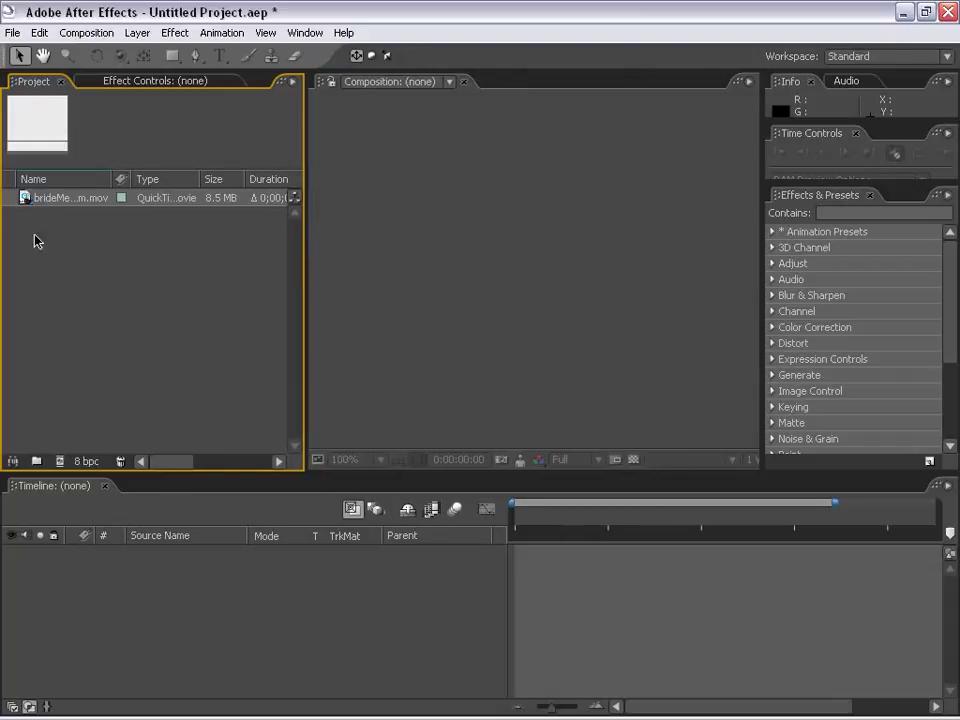
{"action": "left_click", "coordinate": [30, 201]}
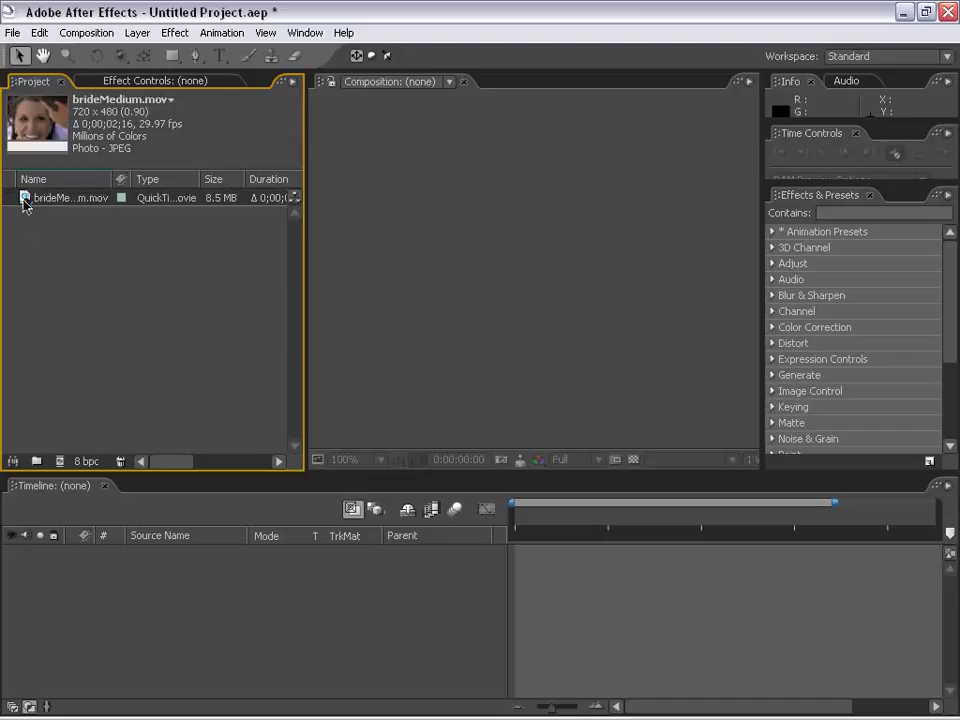
{"action": "left_click_drag", "start_coordinate": [30, 206], "coordinate": [464, 297]}
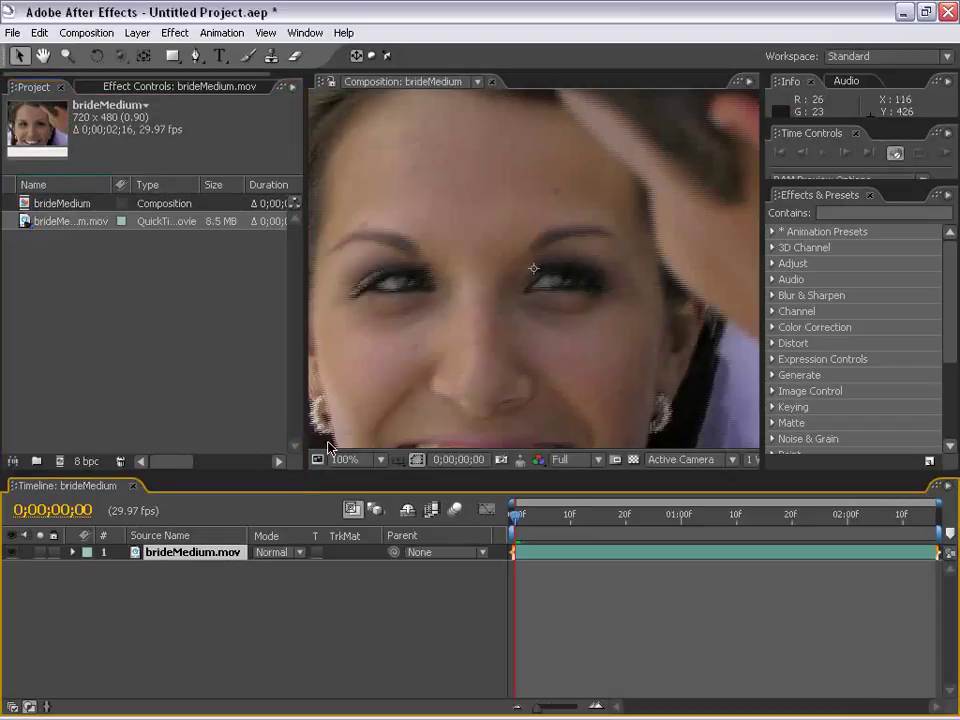
{"action": "key", "text": "comma"}
{"action": "left_click", "coordinate": [498, 411]}
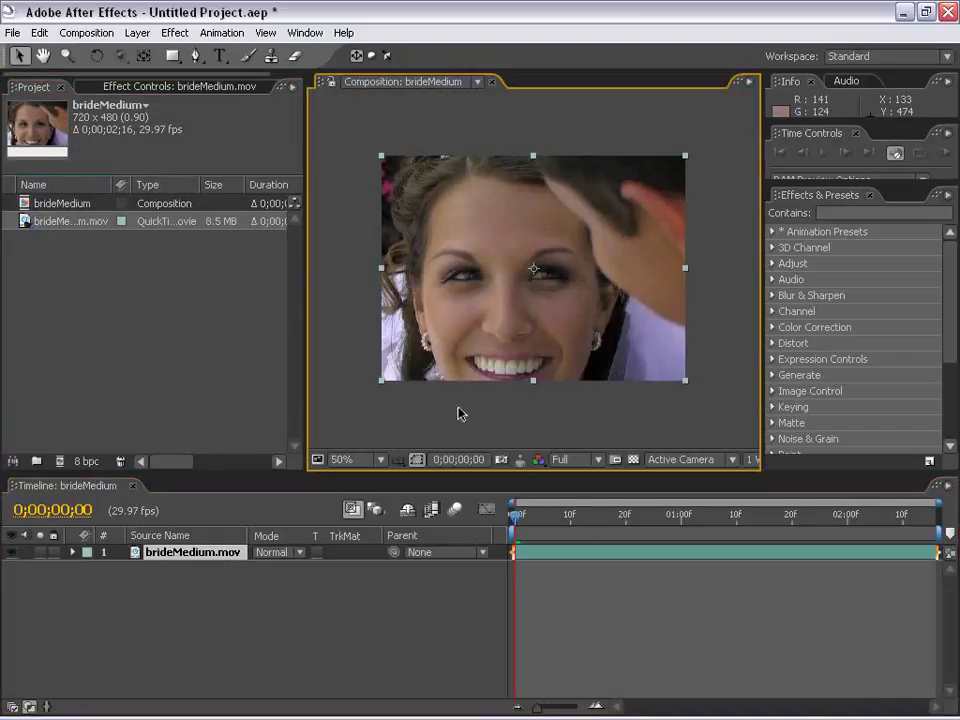
{"action": "left_click_drag", "start_coordinate": [493, 367], "coordinate": [485, 395]}
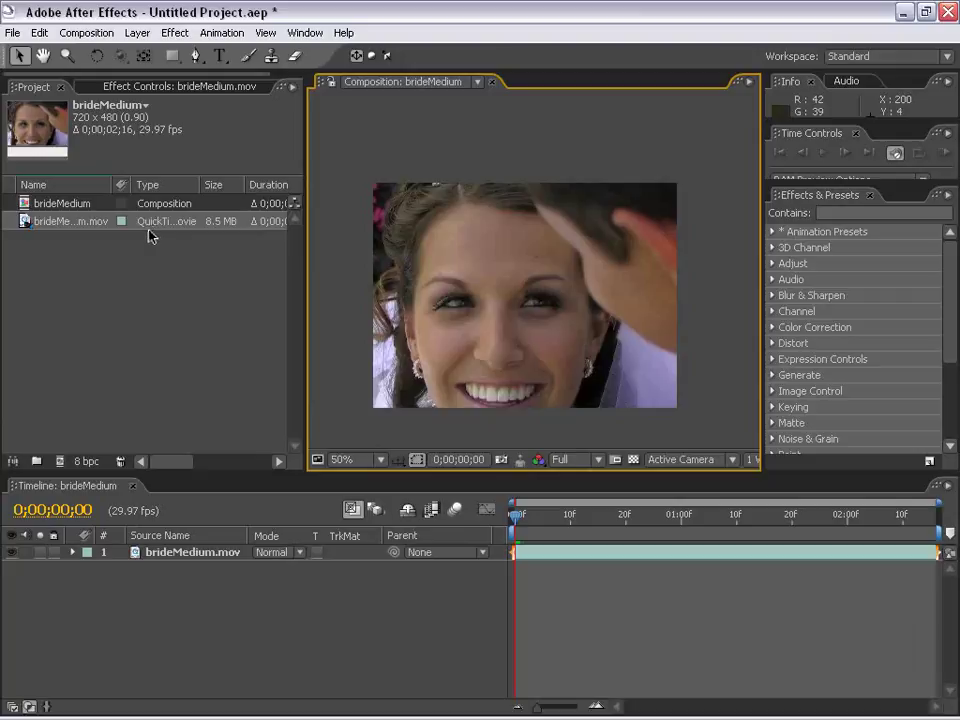
{"action": "left_click", "coordinate": [493, 246]}
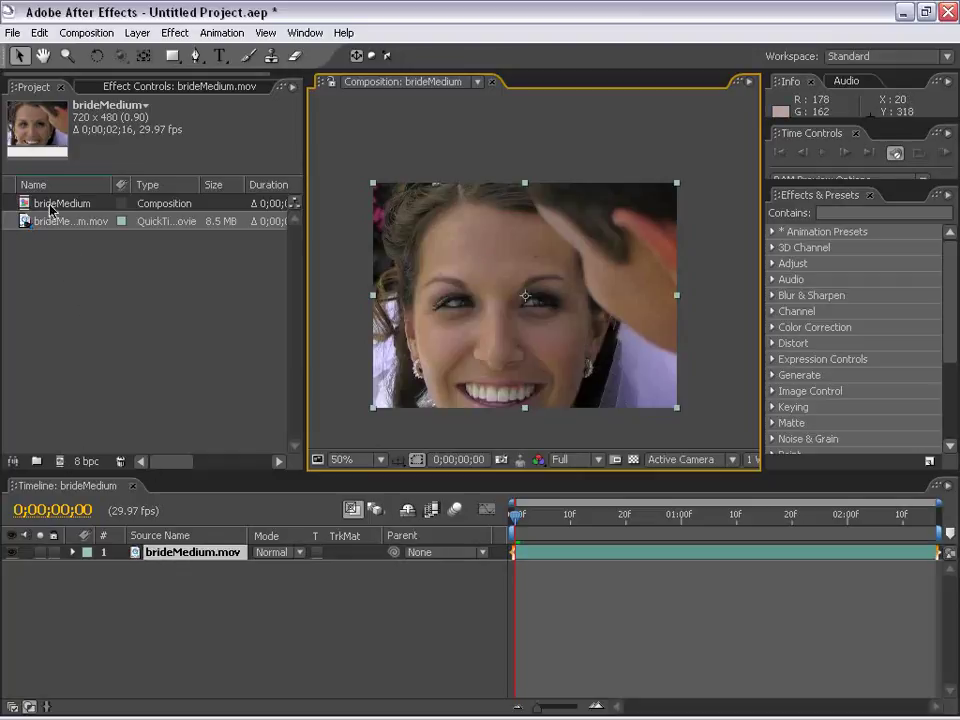
{"action": "mouse_move", "coordinate": [51, 221]}
{"action": "left_mouse_down"}
{"action": "mouse_move", "coordinate": [64, 306]}
{"action": "mouse_move", "coordinate": [63, 462]}
{"action": "mouse_move", "coordinate": [58, 225]}
{"action": "left_mouse_up"}
{"action": "left_click", "coordinate": [129, 339]}
{"action": "left_click", "coordinate": [378, 145]}
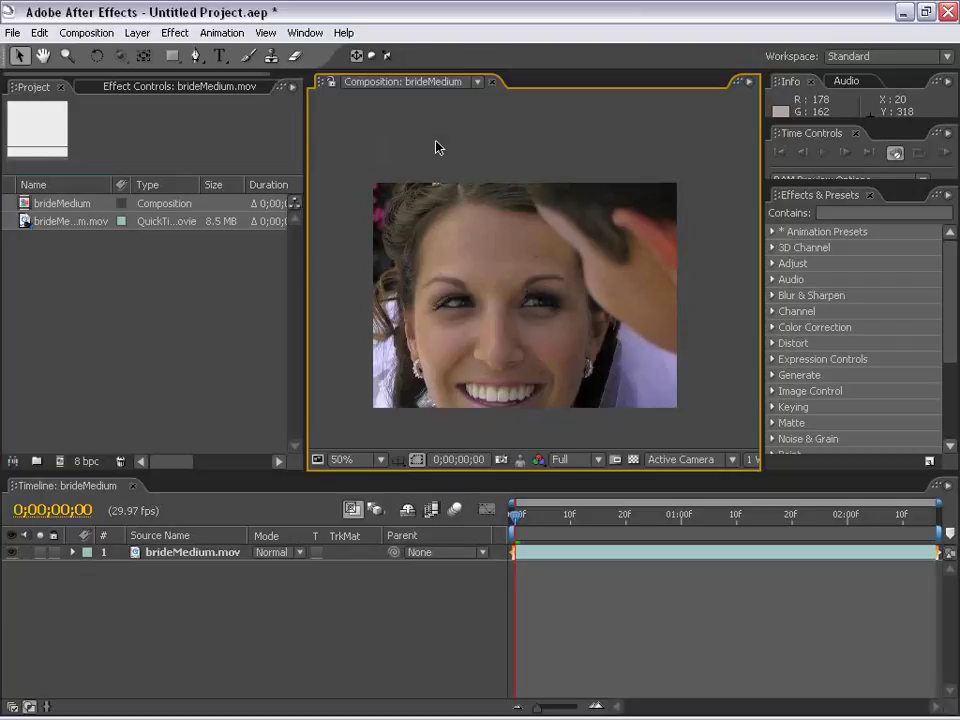
- Try tracing a mask around the bride's face on the brideMedium.mov layer with the Pen tool, and undo it
{"action": "left_click", "coordinate": [452, 251]}
{"action": "left_click", "coordinate": [195, 56]}
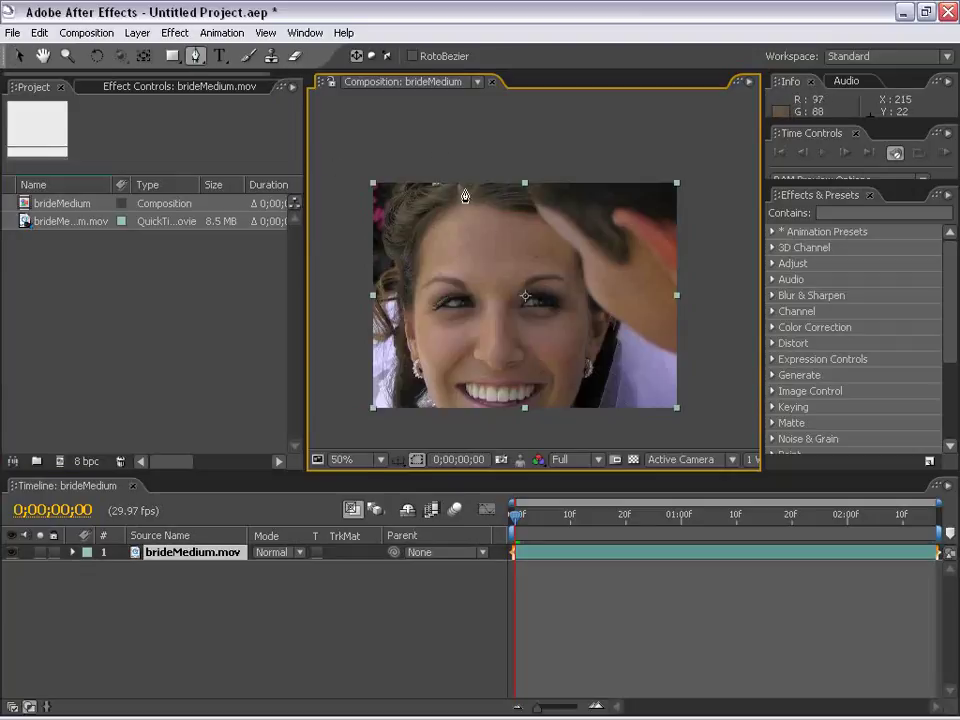
{"action": "left_click_drag", "start_coordinate": [469, 203], "coordinate": [449, 211]}
{"action": "left_click_drag", "start_coordinate": [404, 304], "coordinate": [408, 363]}
{"action": "left_click_drag", "start_coordinate": [427, 446], "coordinate": [449, 450]}
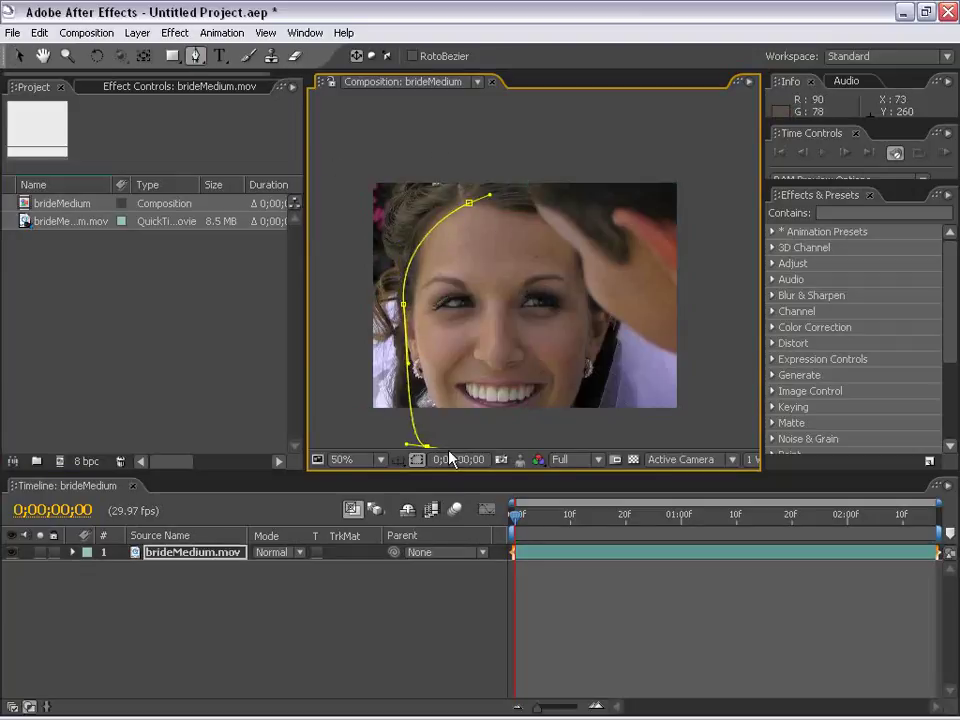
{"action": "left_click_drag", "start_coordinate": [568, 407], "coordinate": [604, 379]}
{"action": "key", "text": "ctrl+z"}
{"action": "key", "text": "ctrl+z"}
{"action": "key", "text": "ctrl+z"}
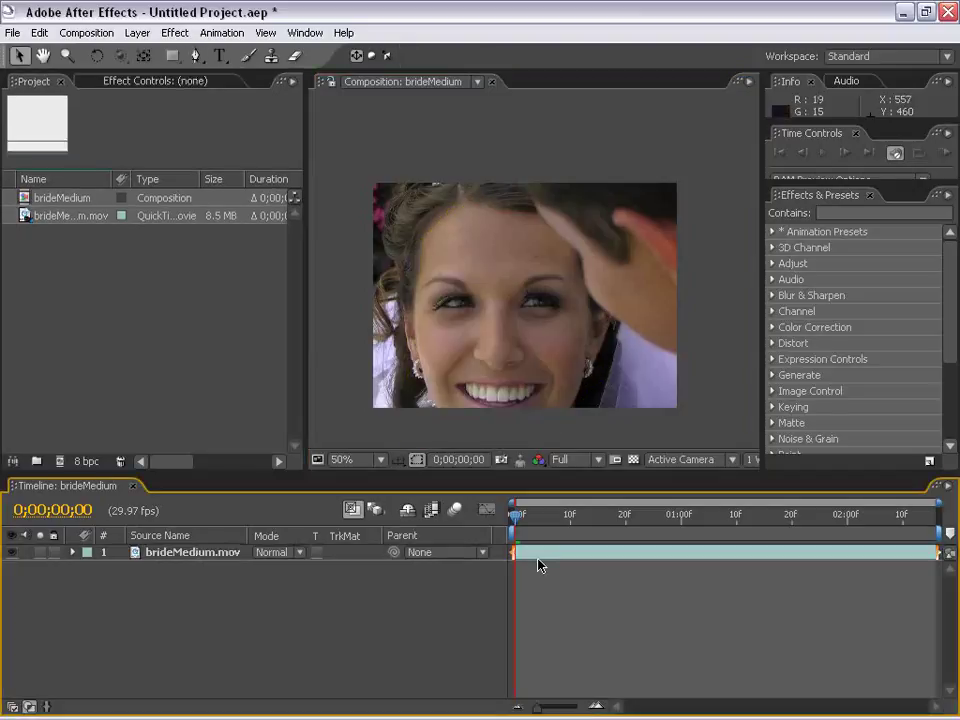
- Duplicate the brideMedium.mov layer and apply the CC Threshold RGB effect to the upper copy
{"action": "left_click", "coordinate": [542, 553]}
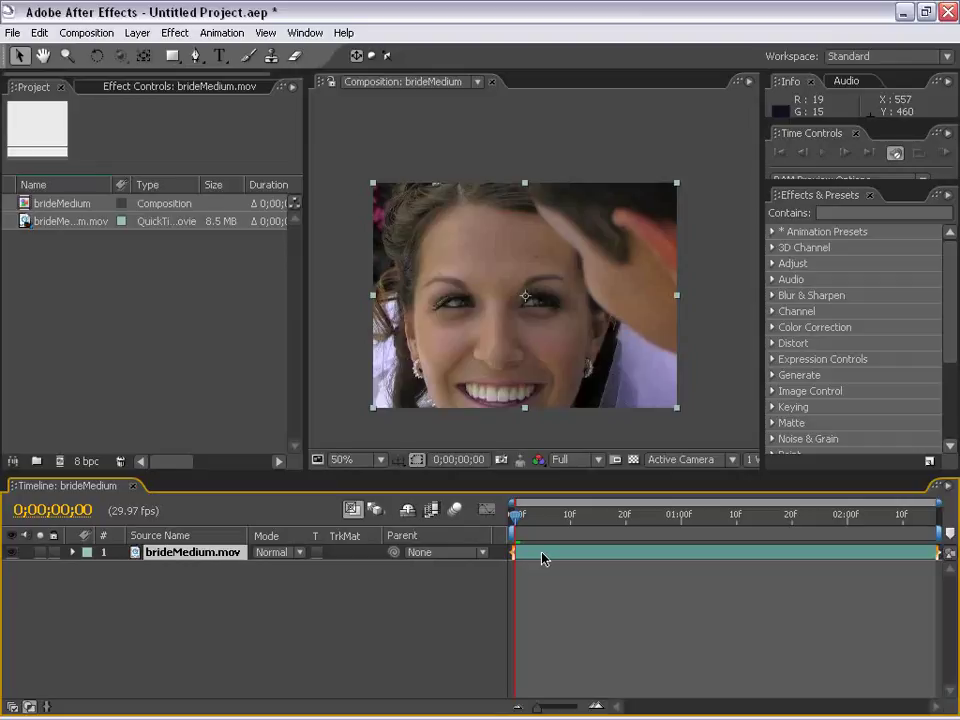
{"action": "key", "text": "ctrl+d"}
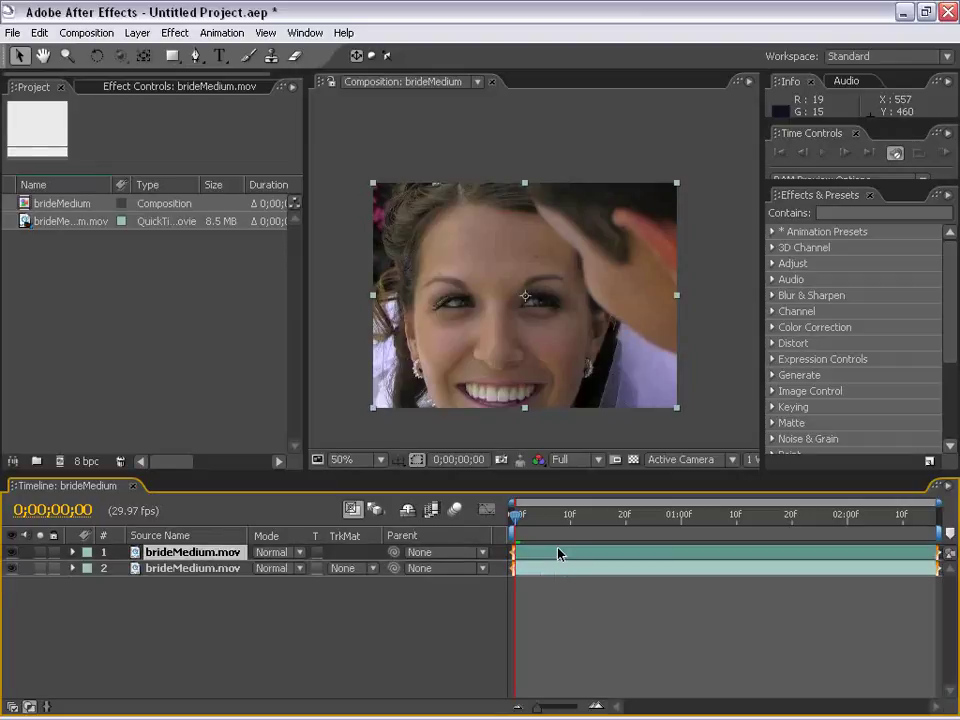
{"action": "left_click", "coordinate": [849, 213]}
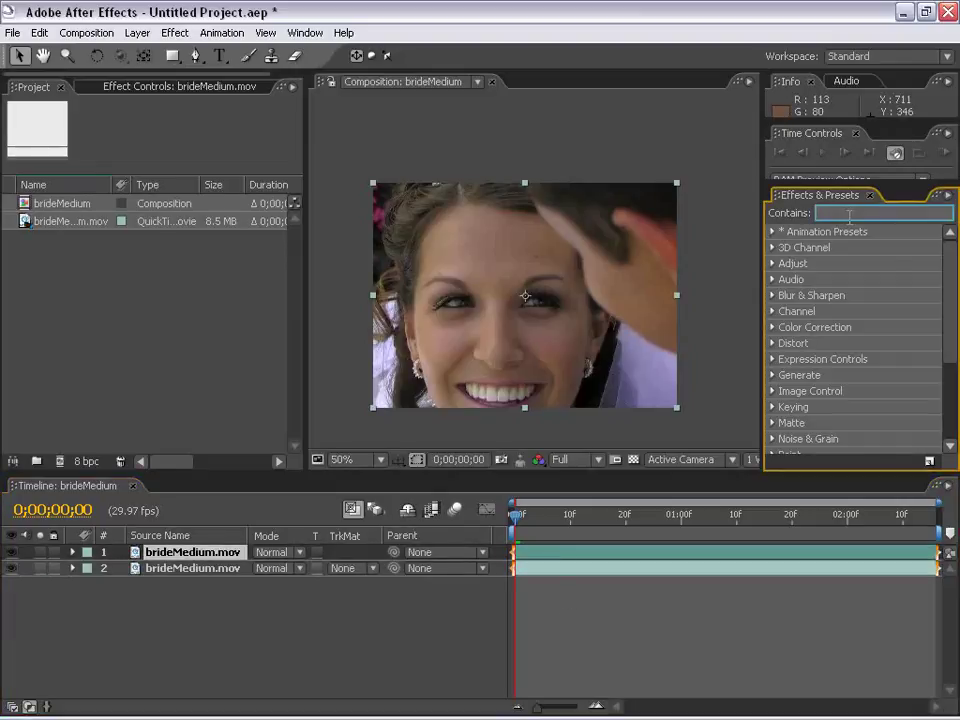
{"action": "type", "text": "thre"}
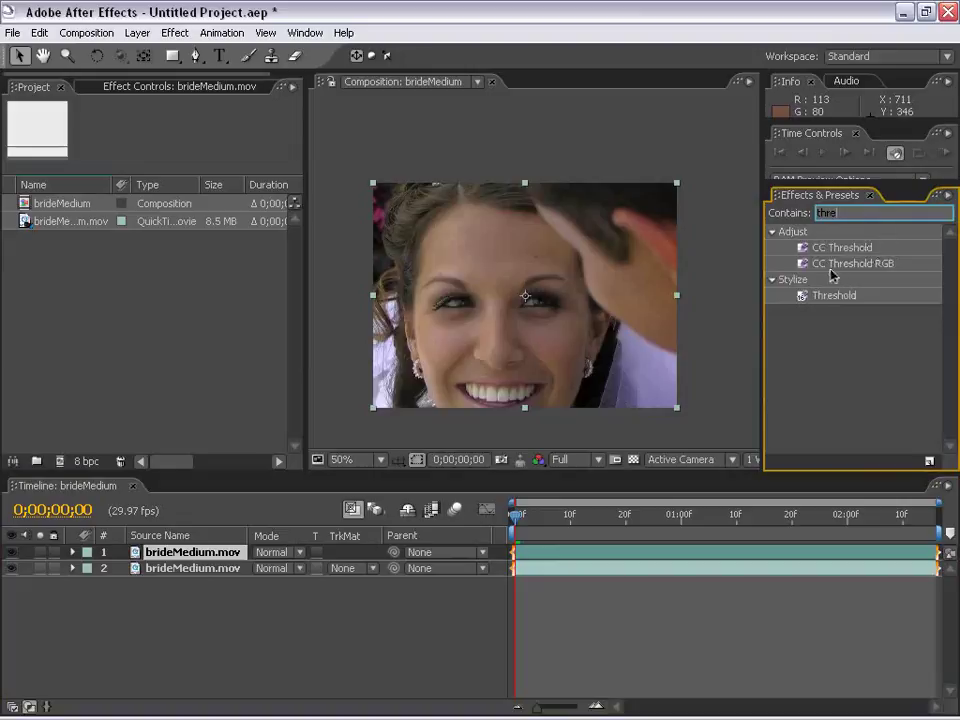
{"action": "key", "text": "BackSpace"}
{"action": "left_click", "coordinate": [820, 266]}
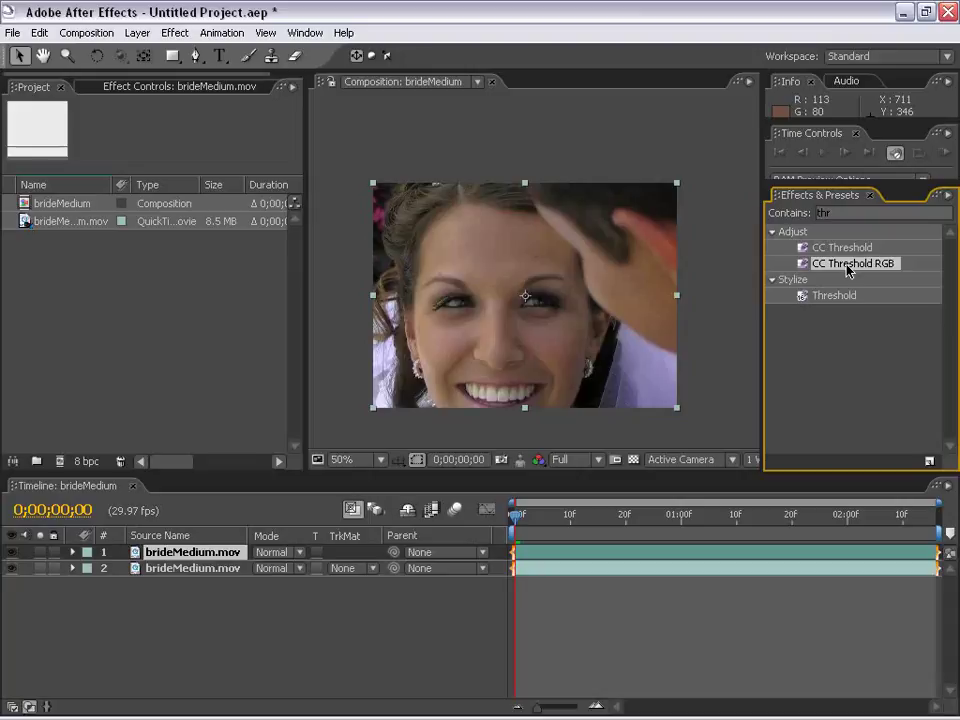
{"action": "left_click_drag", "start_coordinate": [848, 270], "coordinate": [187, 558]}
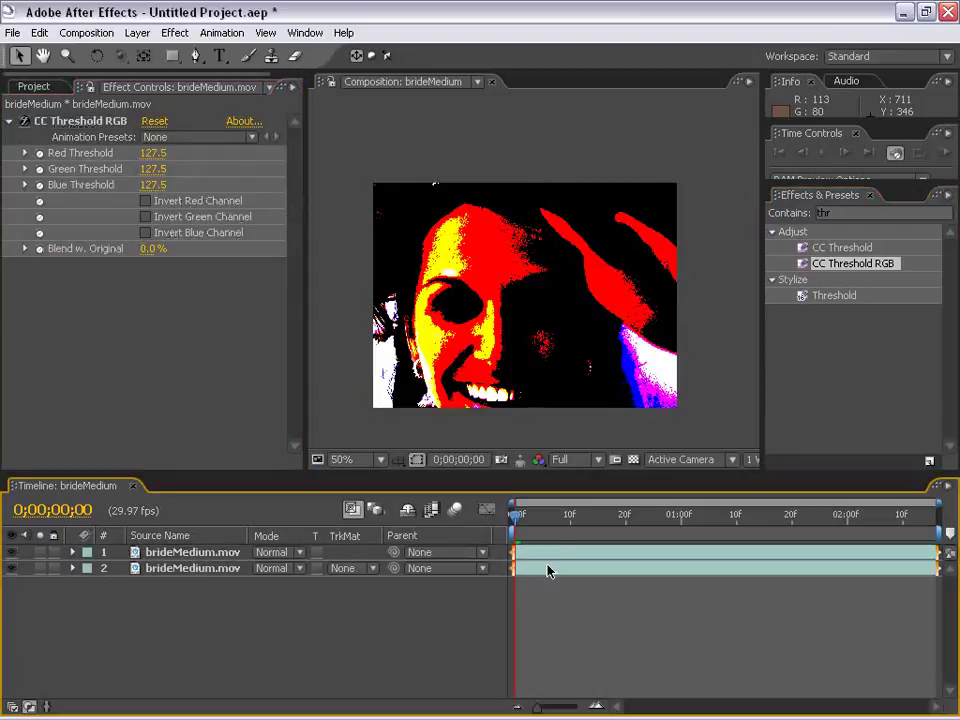
- Set the CC Threshold RGB effect's green and blue thresholds to 255 and its red threshold to 104.5
{"action": "left_click", "coordinate": [456, 285]}
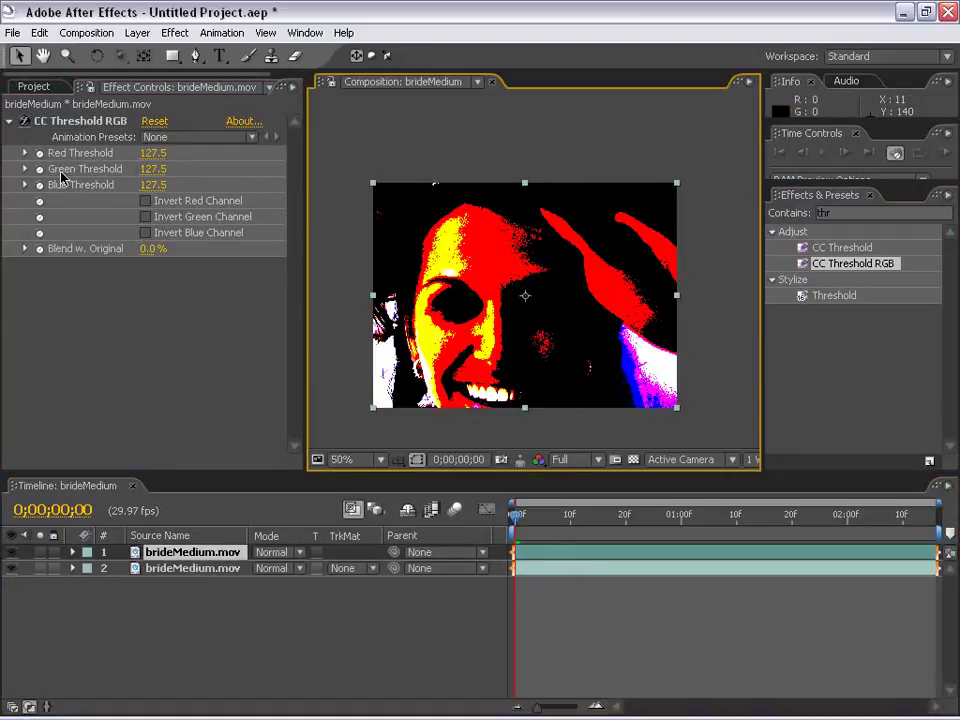
{"action": "left_click_drag", "start_coordinate": [141, 178], "coordinate": [200, 142]}
{"action": "left_click_drag", "start_coordinate": [152, 185], "coordinate": [268, 118]}
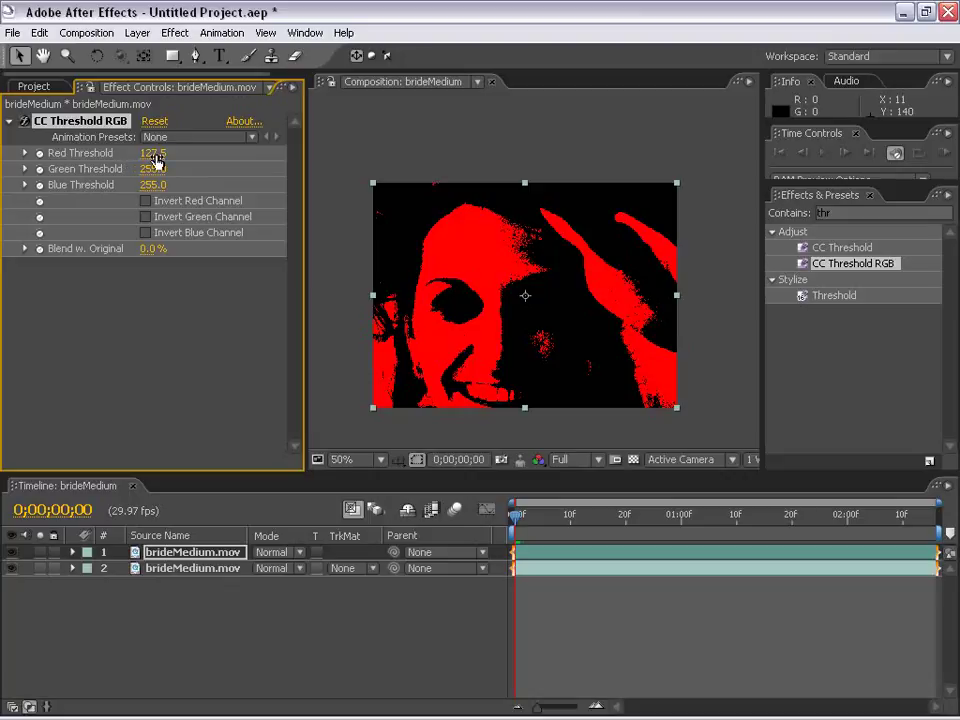
{"action": "mouse_move", "coordinate": [155, 161]}
{"action": "left_mouse_down"}
{"action": "mouse_move", "coordinate": [100, 160]}
{"action": "mouse_move", "coordinate": [161, 153]}
{"action": "left_mouse_up"}
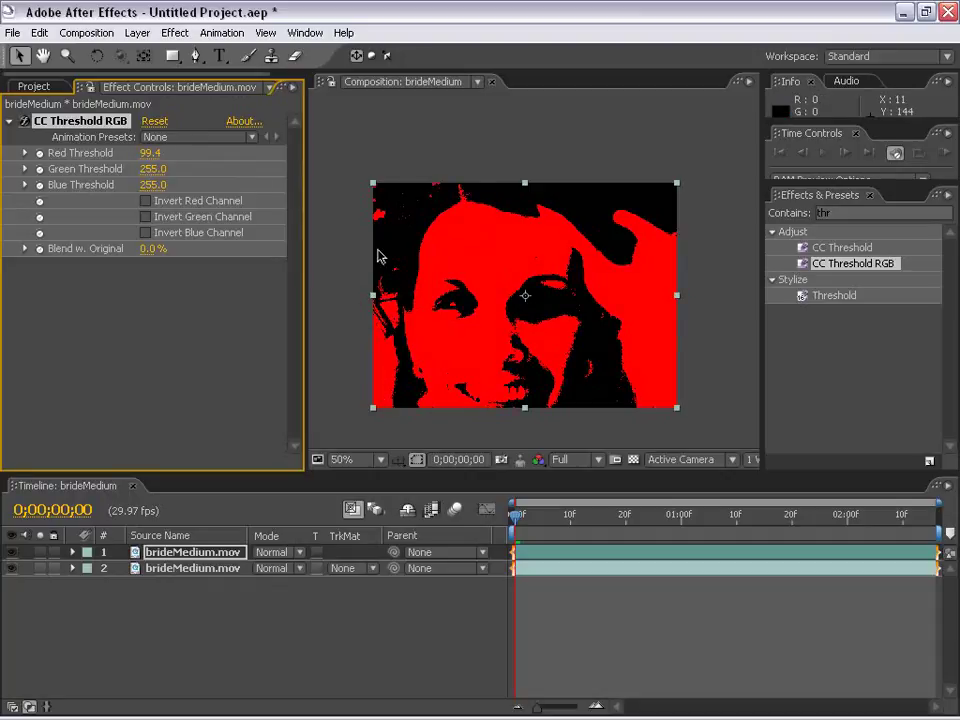
{"action": "mouse_move", "coordinate": [141, 158]}
{"action": "left_mouse_down"}
{"action": "mouse_move", "coordinate": [189, 154]}
{"action": "mouse_move", "coordinate": [132, 154]}
{"action": "mouse_move", "coordinate": [147, 153]}
{"action": "left_mouse_up"}
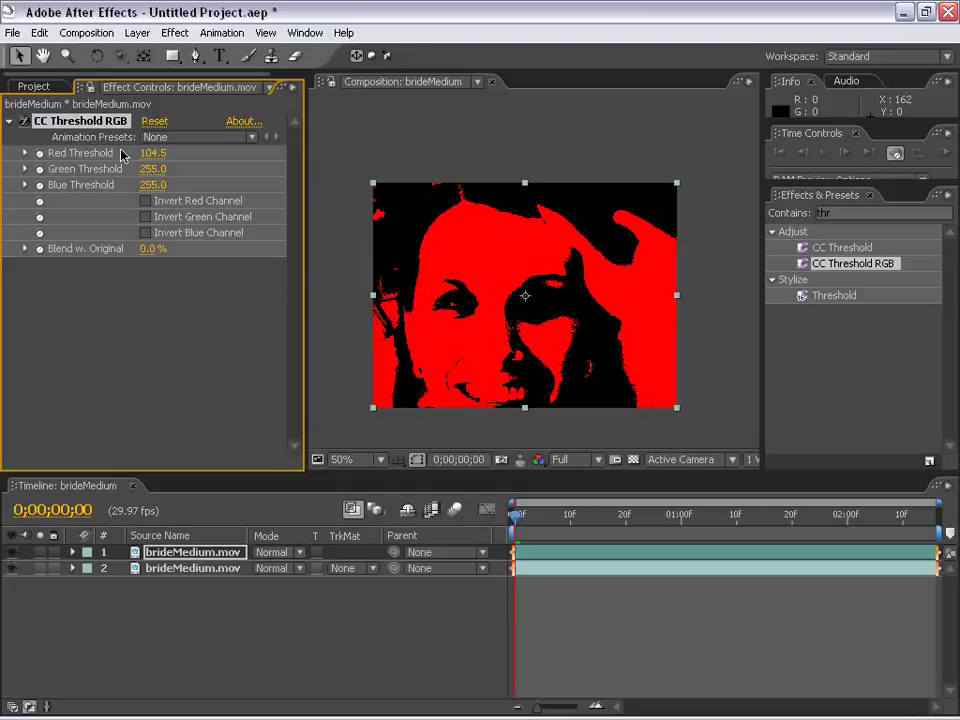
- Add a Hue/Saturation effect to the upper brideMedium.mov layer and set its Master Saturation to -100
{"action": "left_click", "coordinate": [621, 637]}
{"action": "left_click", "coordinate": [556, 554]}
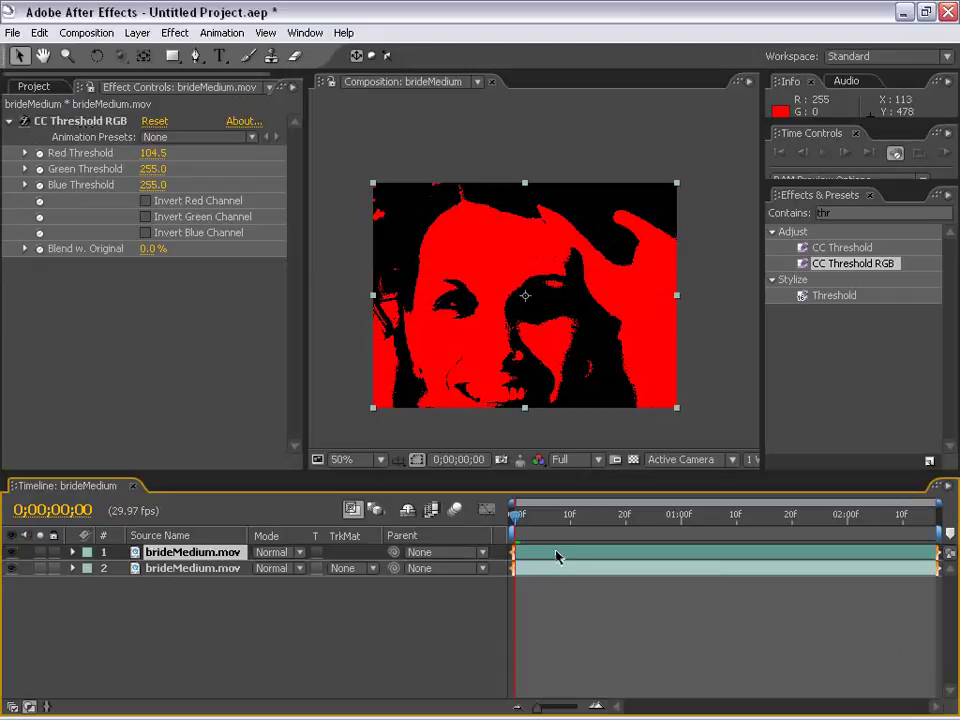
{"action": "left_click", "coordinate": [489, 375]}
{"action": "left_click", "coordinate": [175, 34]}
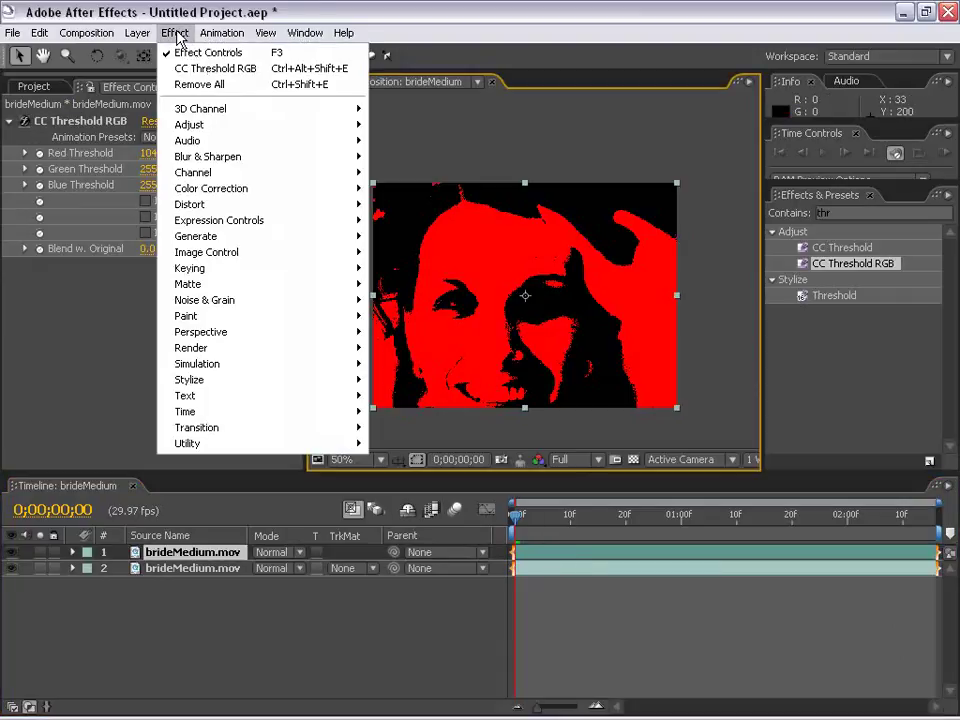
{"action": "left_click", "coordinate": [183, 22]}
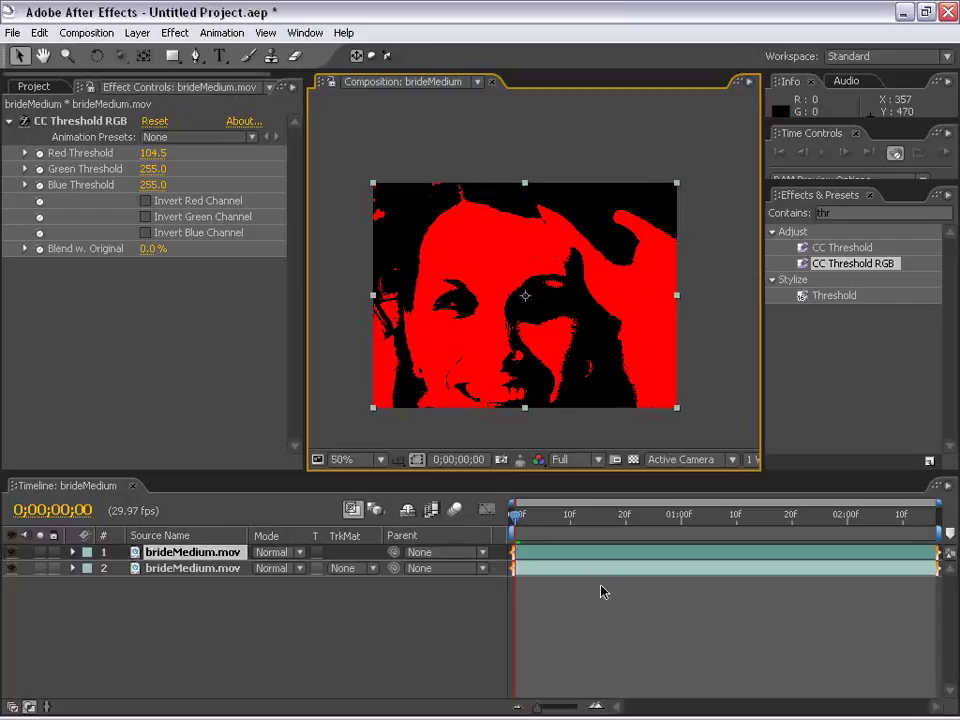
{"action": "left_click", "coordinate": [175, 33]}
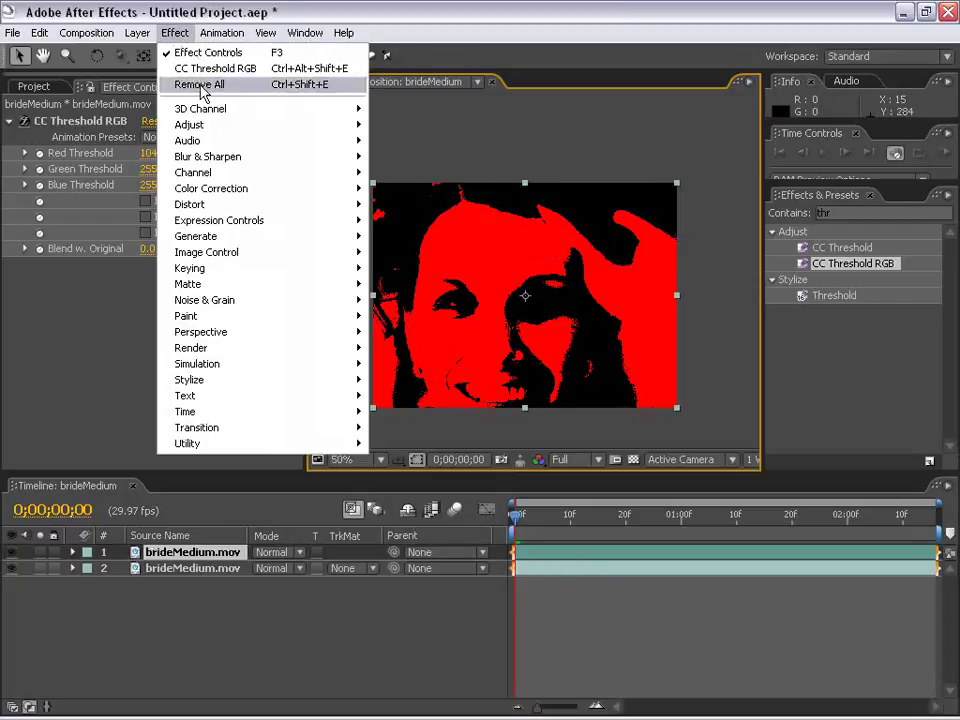
{"action": "mouse_move", "coordinate": [215, 193]}
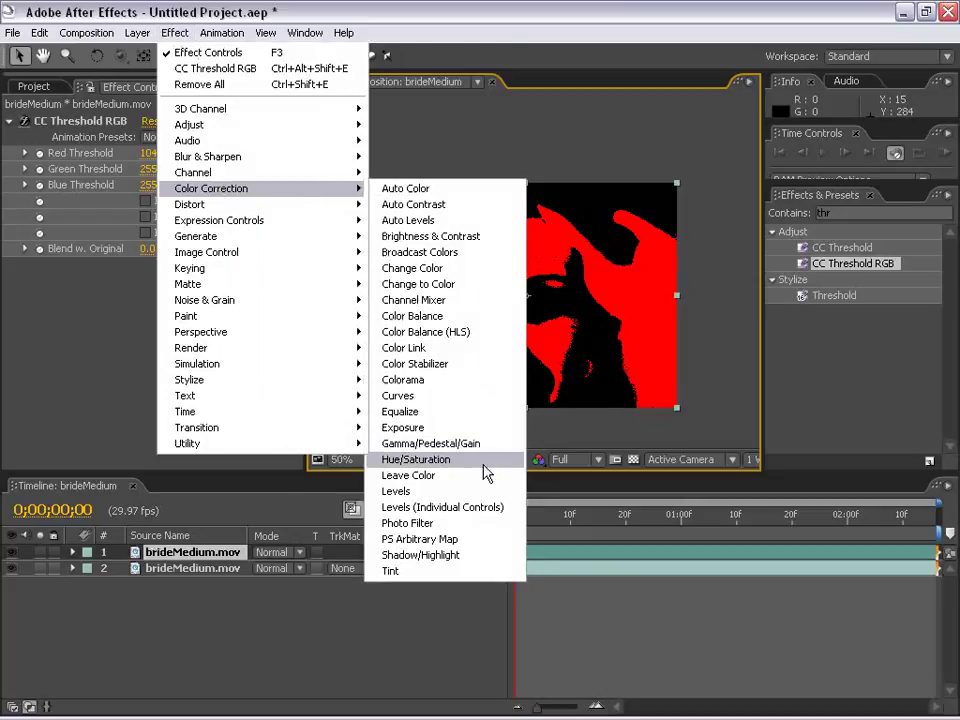
{"action": "left_click", "coordinate": [480, 461]}
{"action": "scroll", "coordinate": [222, 300], "scroll_direction": "down", "scroll_amount": 2}
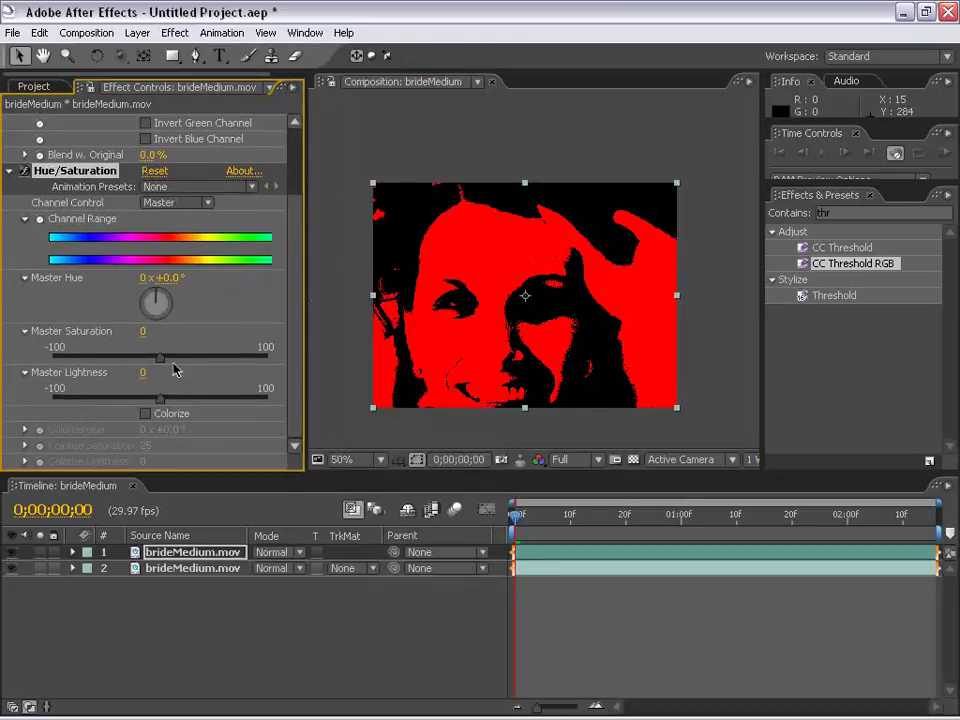
{"action": "left_click_drag", "start_coordinate": [160, 357], "coordinate": [4, 278]}
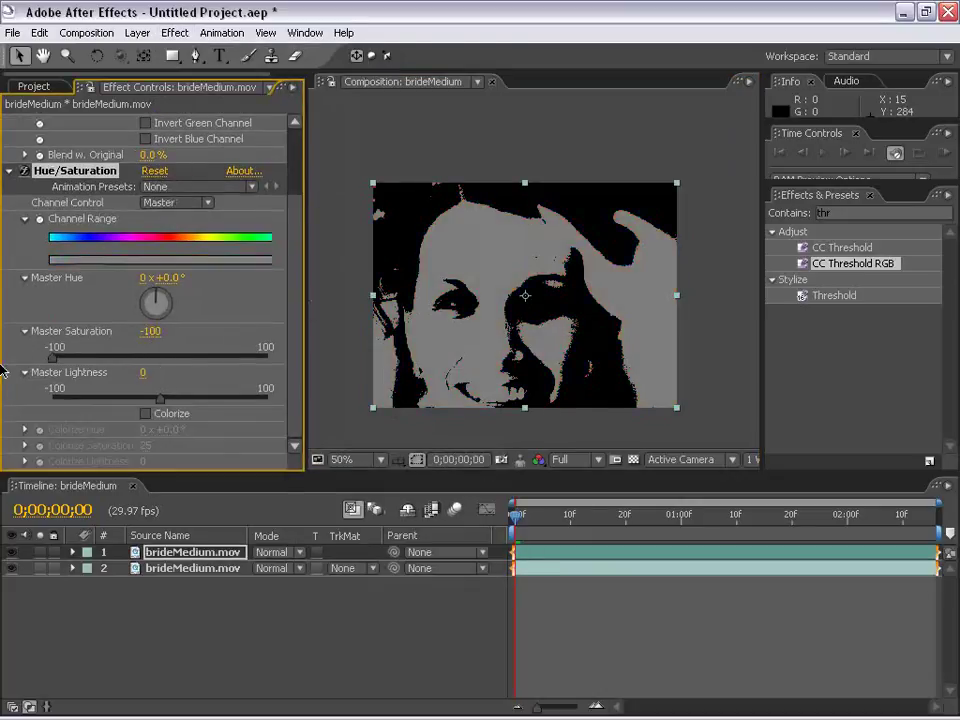
- Add a Levels effect to the upper layer and lower its Input White to 81
{"action": "left_click", "coordinate": [11, 171]}
{"action": "left_click", "coordinate": [9, 121]}
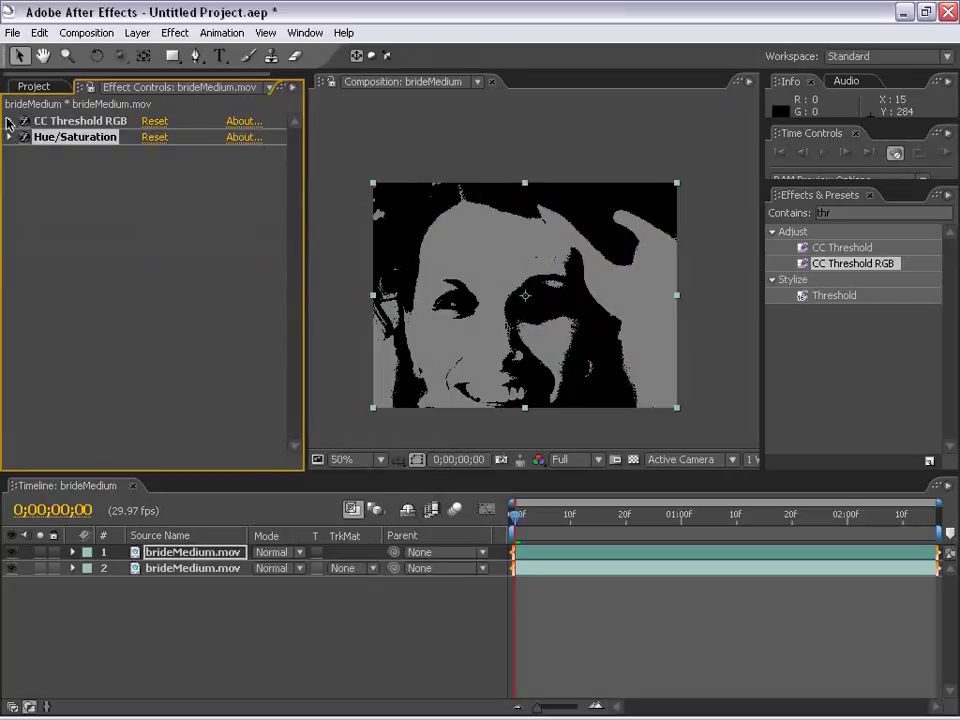
{"action": "left_click", "coordinate": [175, 33]}
{"action": "mouse_move", "coordinate": [212, 188]}
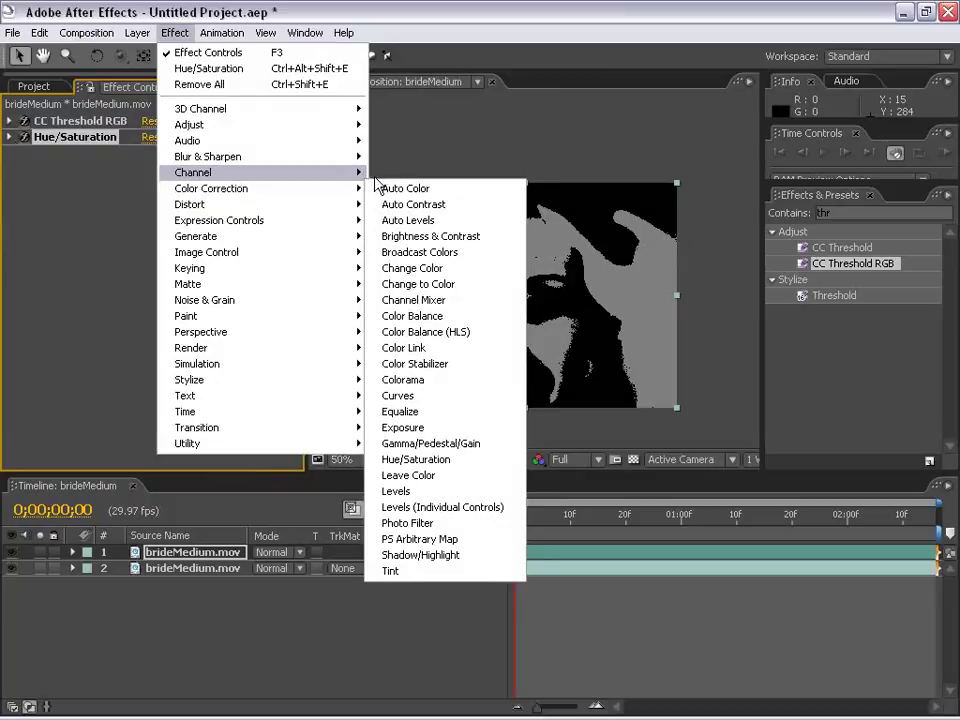
{"action": "left_click", "coordinate": [396, 491]}
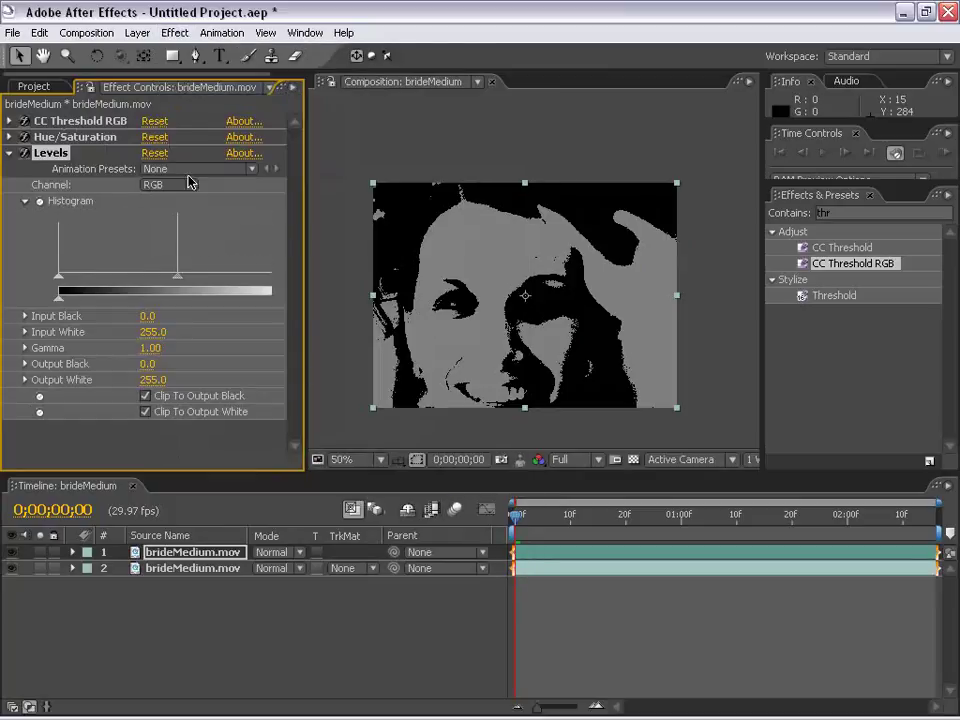
{"action": "left_click_drag", "start_coordinate": [308, 300], "coordinate": [368, 300]}
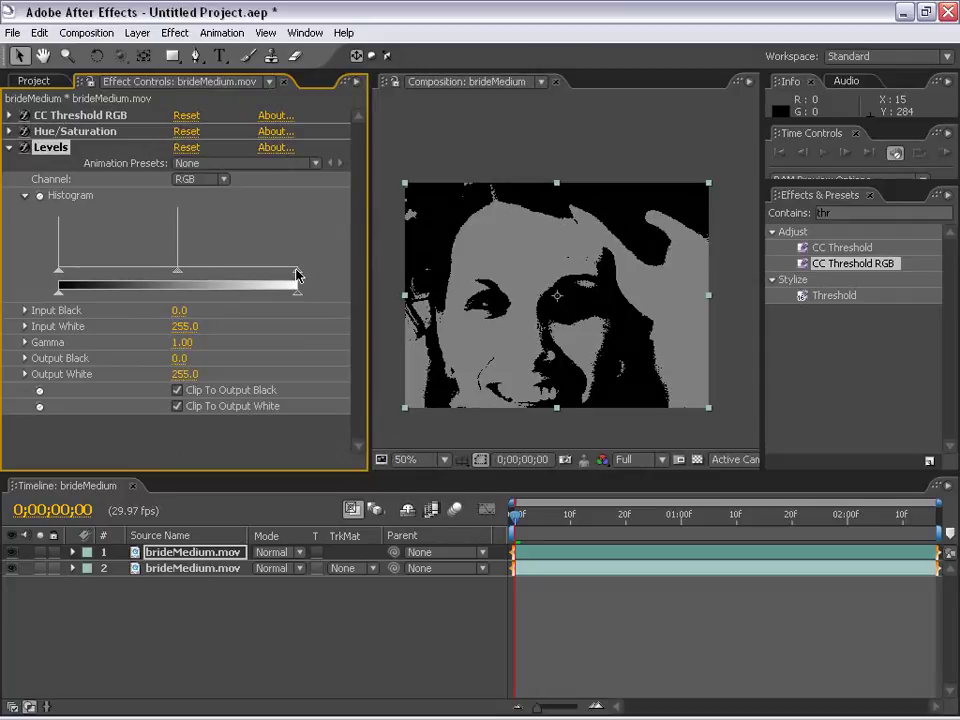
{"action": "left_click_drag", "start_coordinate": [296, 275], "coordinate": [134, 274]}
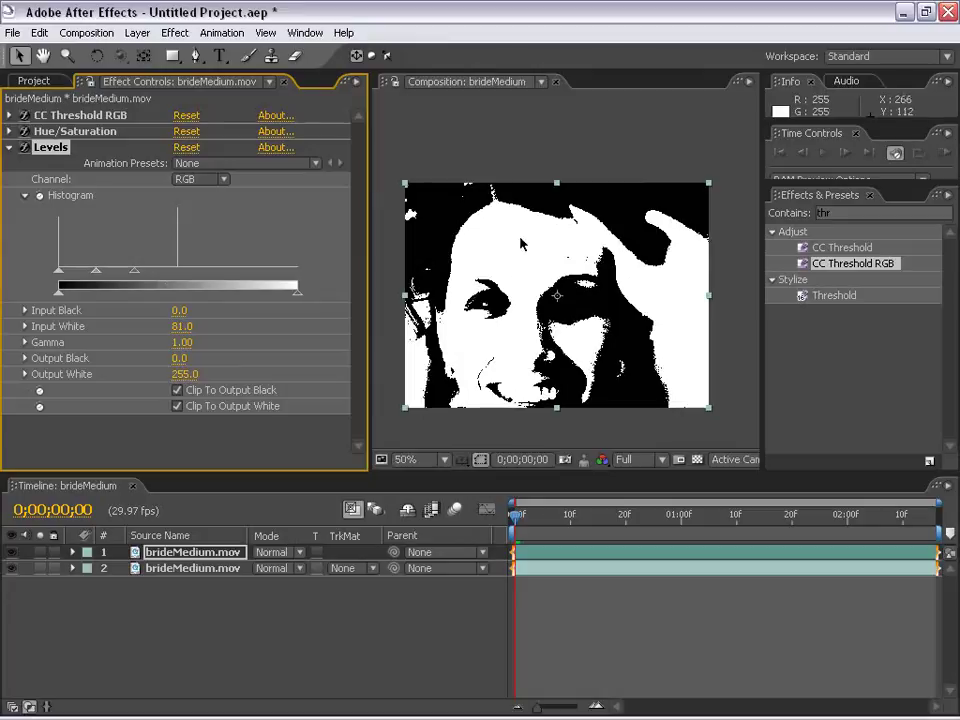
- Switch the Hue/Saturation effect off and back on to compare the matte, and give the composition view more width
{"action": "left_click", "coordinate": [10, 147]}
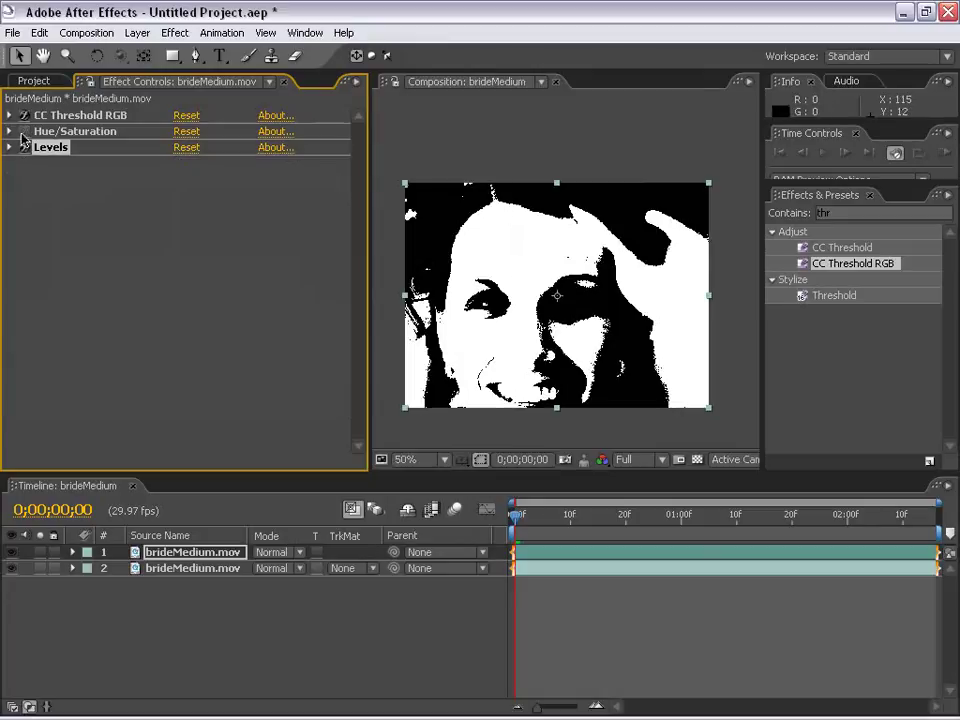
{"action": "left_click", "coordinate": [24, 131]}
{"action": "left_click", "coordinate": [24, 131]}
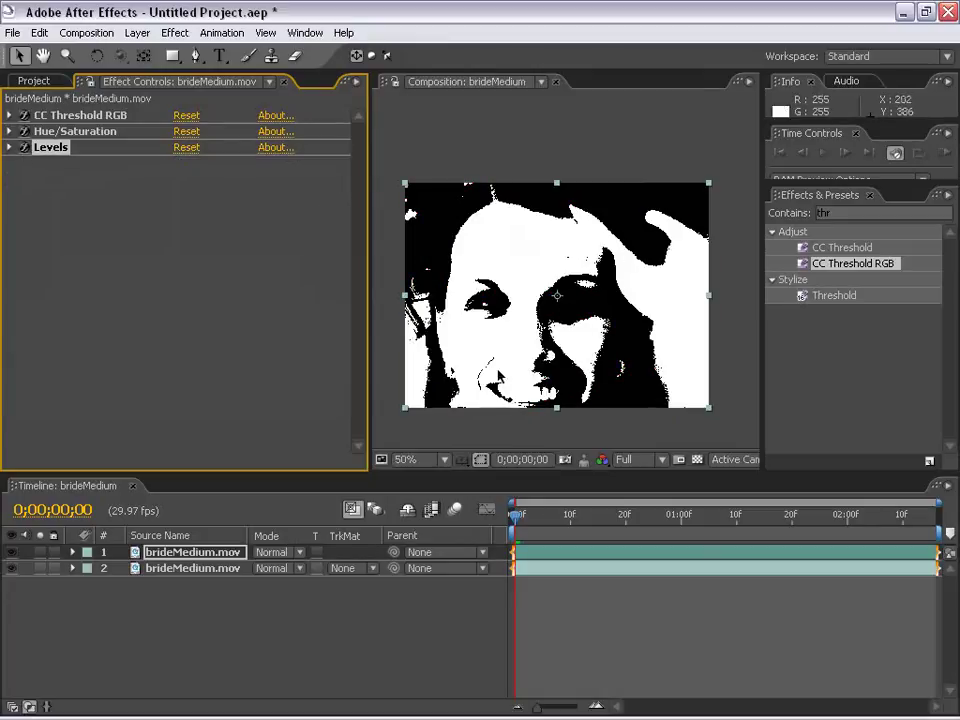
{"action": "left_click_drag", "start_coordinate": [371, 146], "coordinate": [220, 140]}
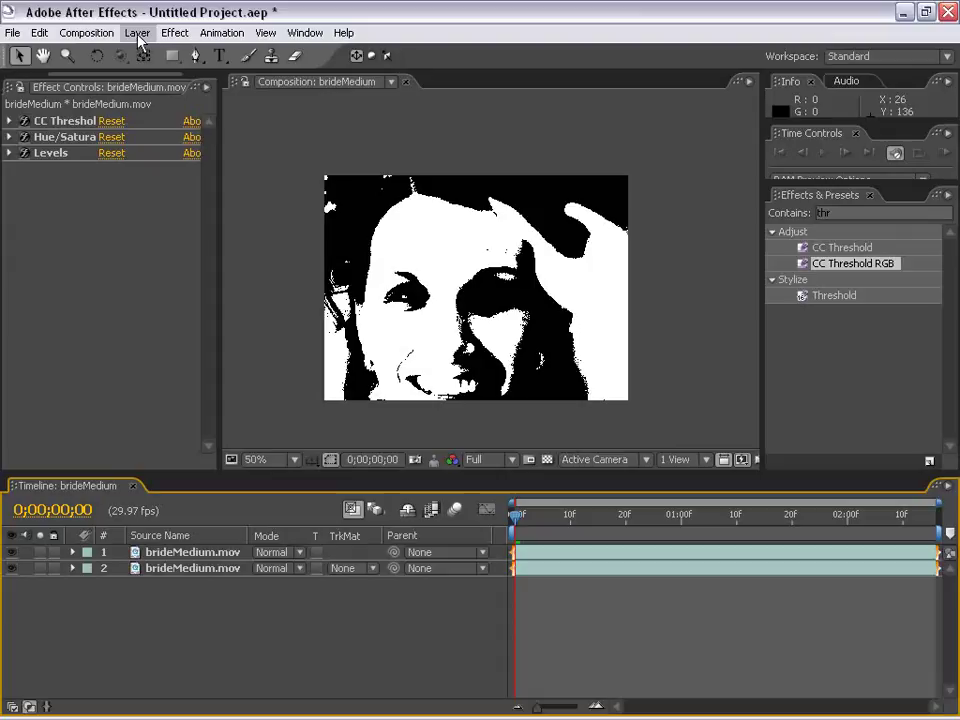
- Create a new adjustment layer and place it between the two brideMedium.mov layers
{"action": "left_click", "coordinate": [137, 33]}
{"action": "mouse_move", "coordinate": [150, 52]}
{"action": "left_click", "coordinate": [440, 131]}
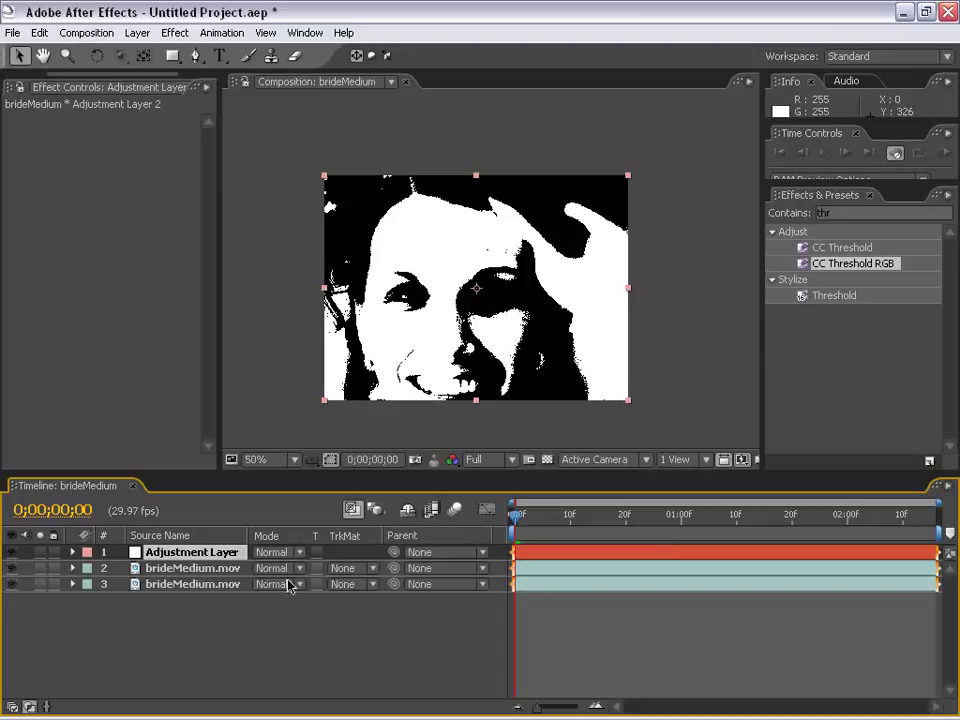
{"action": "key", "text": "F2"}
{"action": "mouse_move", "coordinate": [160, 555]}
{"action": "left_mouse_down"}
{"action": "mouse_move", "coordinate": [165, 585]}
{"action": "mouse_move", "coordinate": [156, 573]}
{"action": "left_mouse_up"}
{"action": "left_click", "coordinate": [160, 555]}
{"action": "key", "text": "F2"}
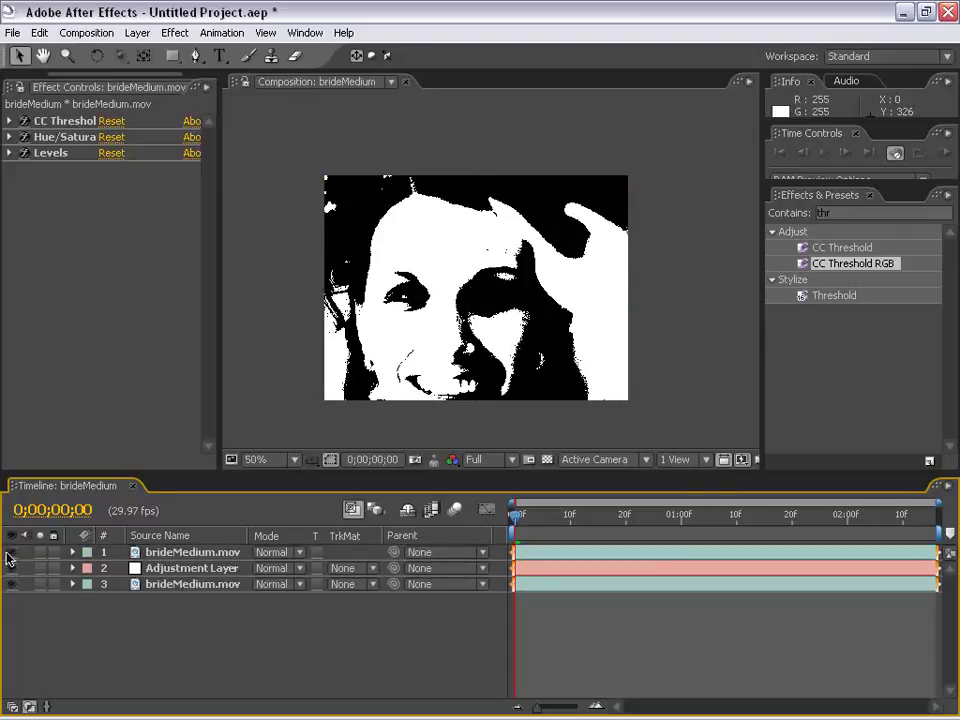
- Set the adjustment layer's track matte to Luma Matte "brideMedium.mov" and move the current time to 0;00;00;08
{"action": "left_click", "coordinate": [11, 554]}
{"action": "left_click", "coordinate": [11, 554]}
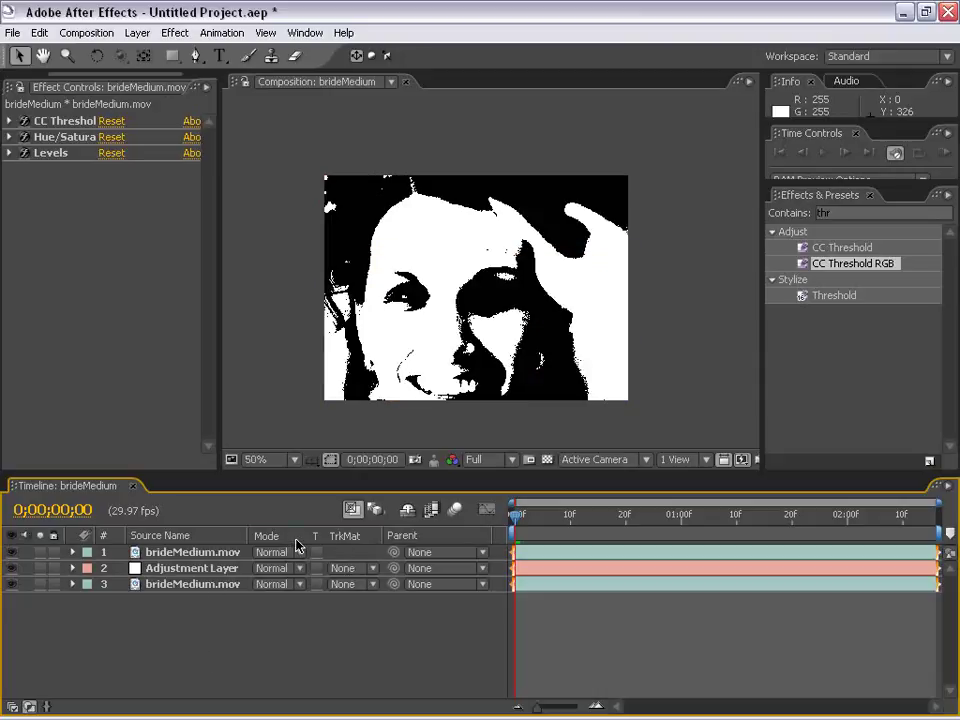
{"action": "key", "text": "F4"}
{"action": "key", "text": "F4"}
{"action": "key", "text": "F4"}
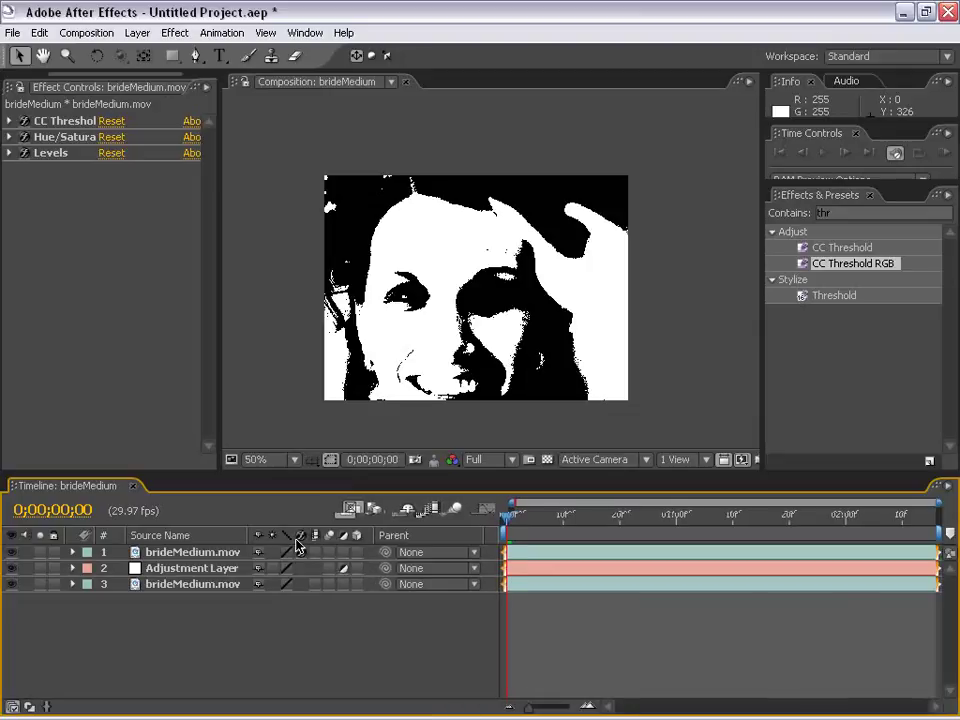
{"action": "key", "text": "F4"}
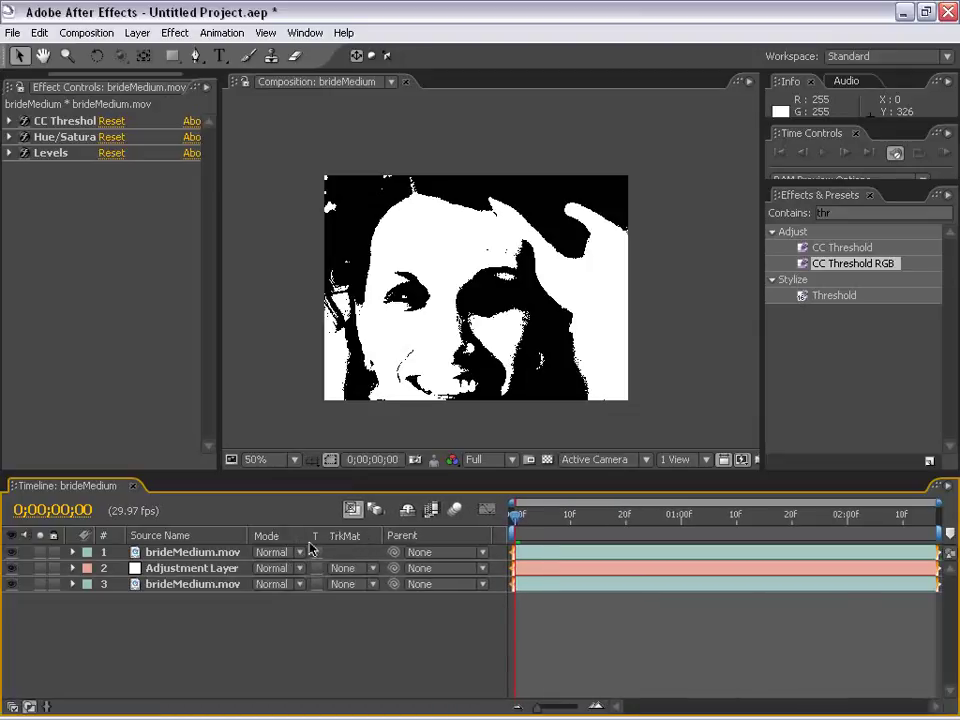
{"action": "left_click", "coordinate": [358, 569]}
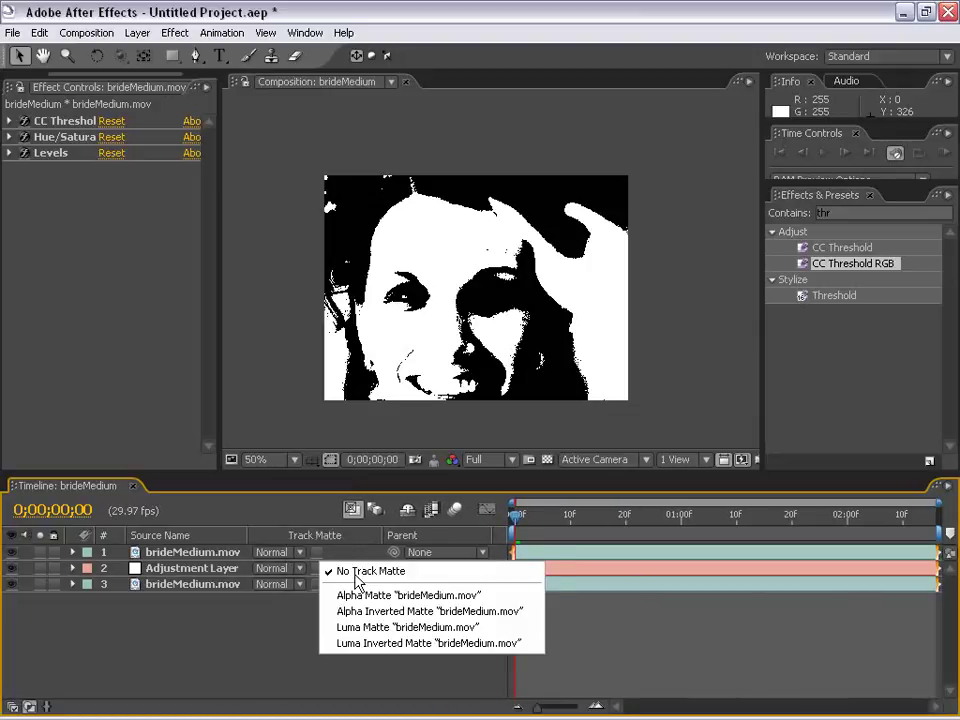
{"action": "left_click", "coordinate": [405, 627]}
{"action": "left_click_drag", "start_coordinate": [513, 545], "coordinate": [558, 543]}
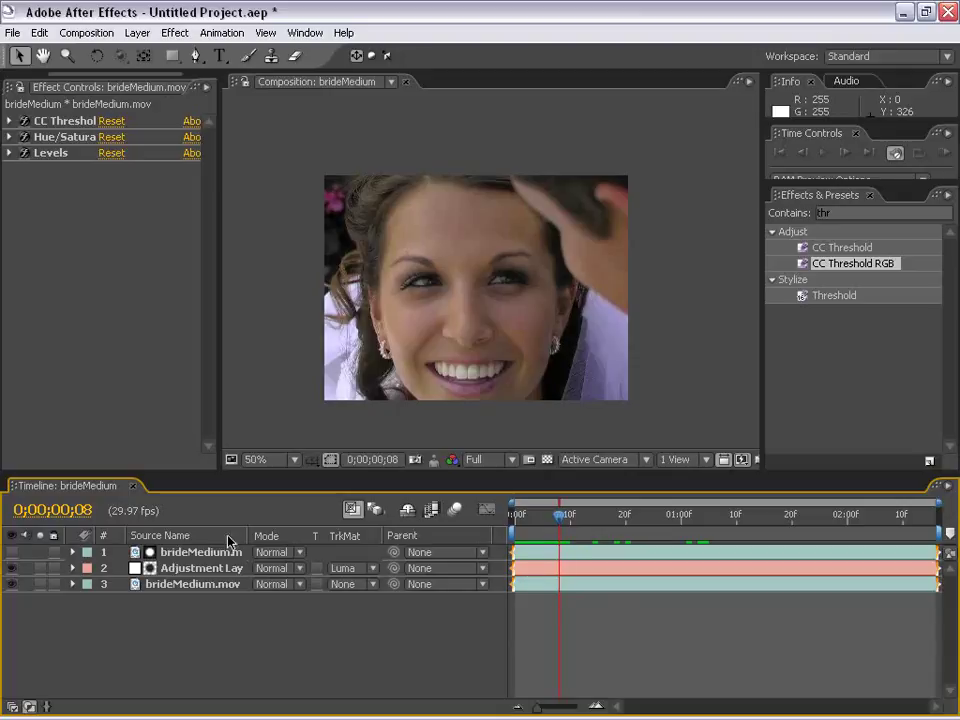
- Show and hide the upper brideMedium.mov matte layer to check the matte, and select the adjustment layer
{"action": "left_click", "coordinate": [12, 552]}
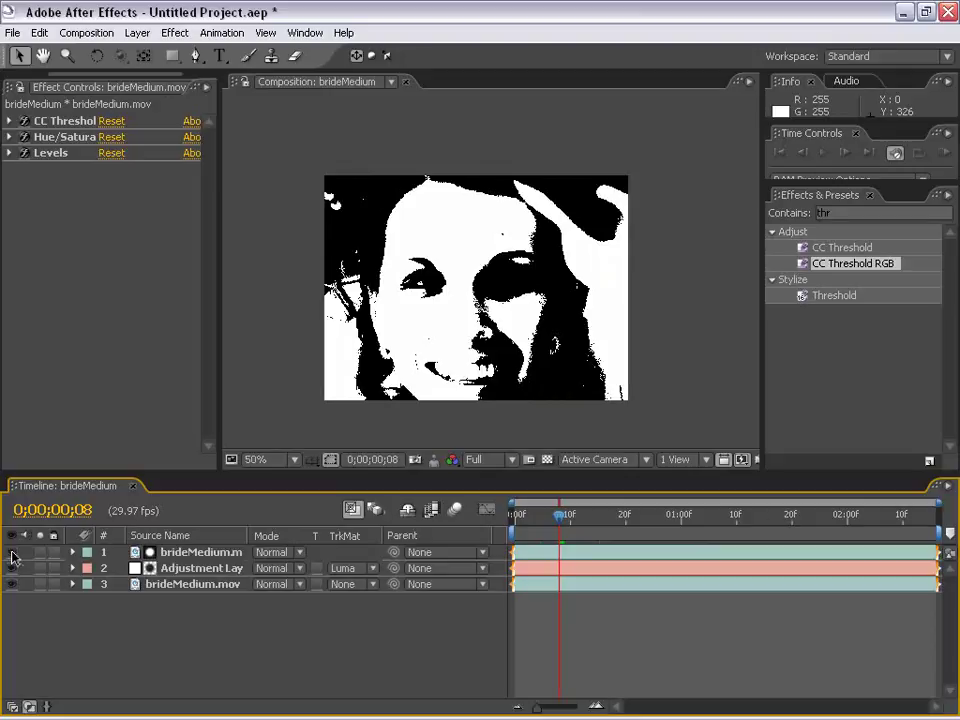
{"action": "left_click", "coordinate": [12, 552]}
{"action": "left_click", "coordinate": [210, 570]}
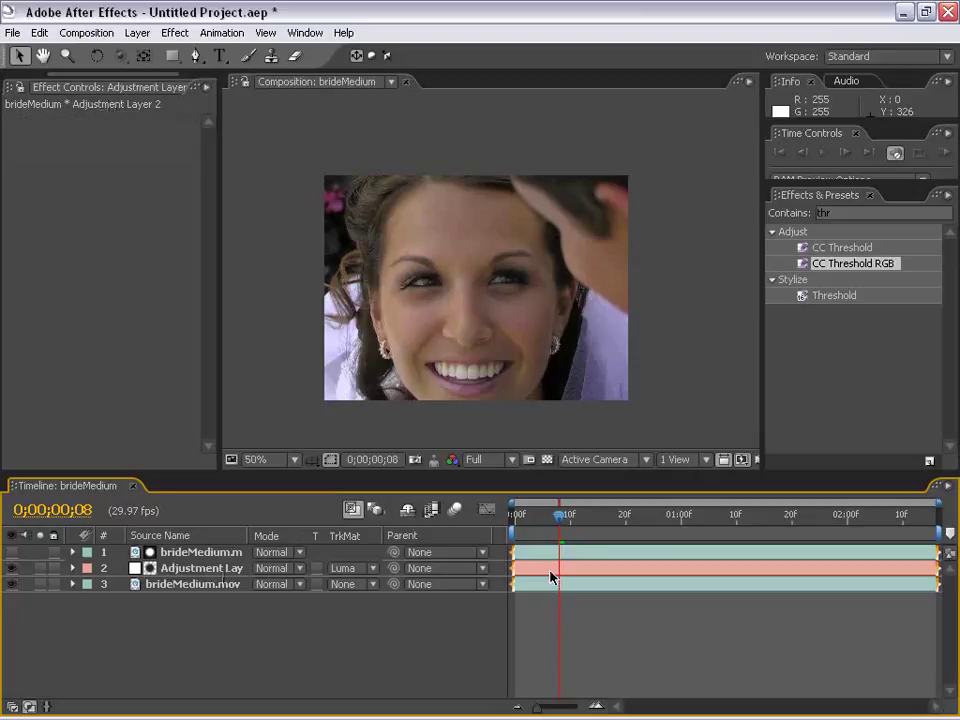
{"action": "left_click", "coordinate": [12, 552]}
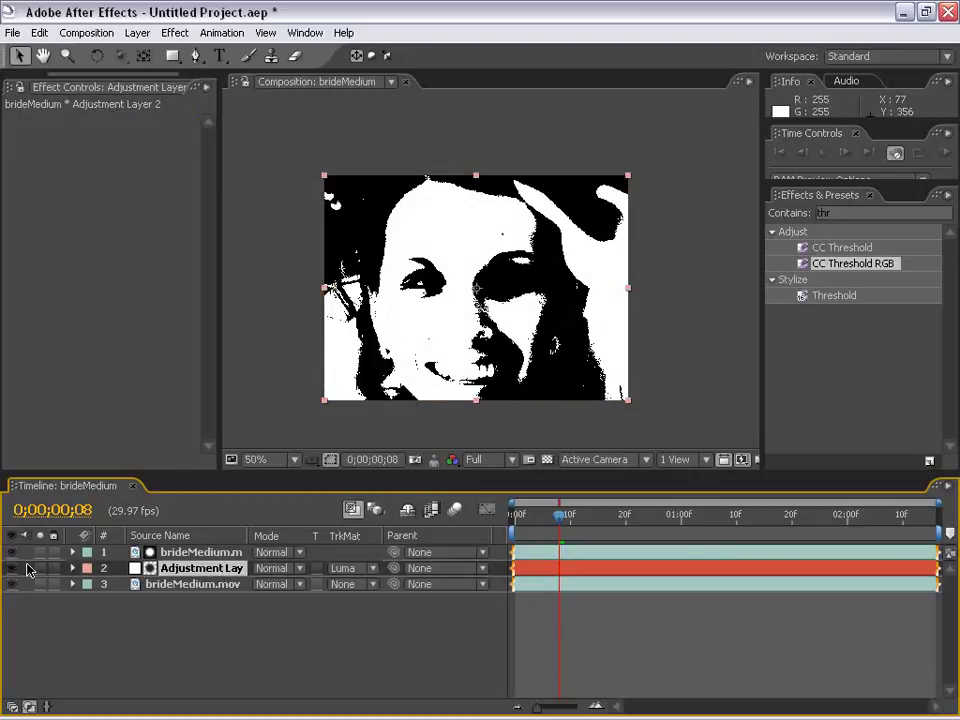
{"action": "left_click", "coordinate": [12, 552]}
{"action": "left_click", "coordinate": [580, 625]}
{"action": "left_click", "coordinate": [544, 568]}
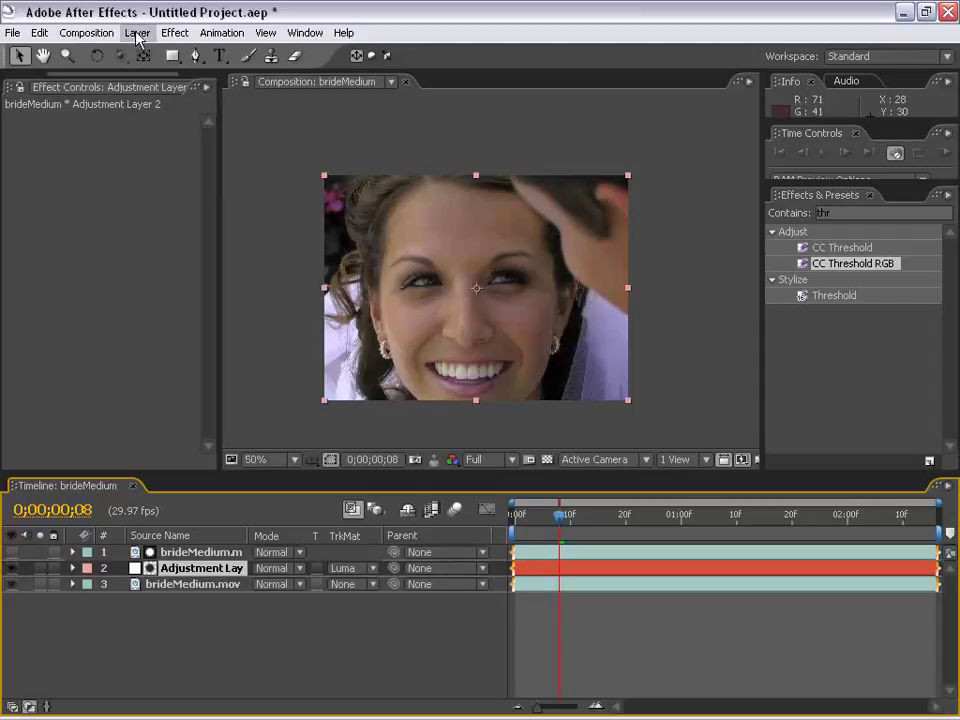
- Add a Levels effect to the adjustment layer and lower its Input White to 142 to test the luma matte
{"action": "left_click", "coordinate": [175, 32]}
{"action": "mouse_move", "coordinate": [240, 194]}
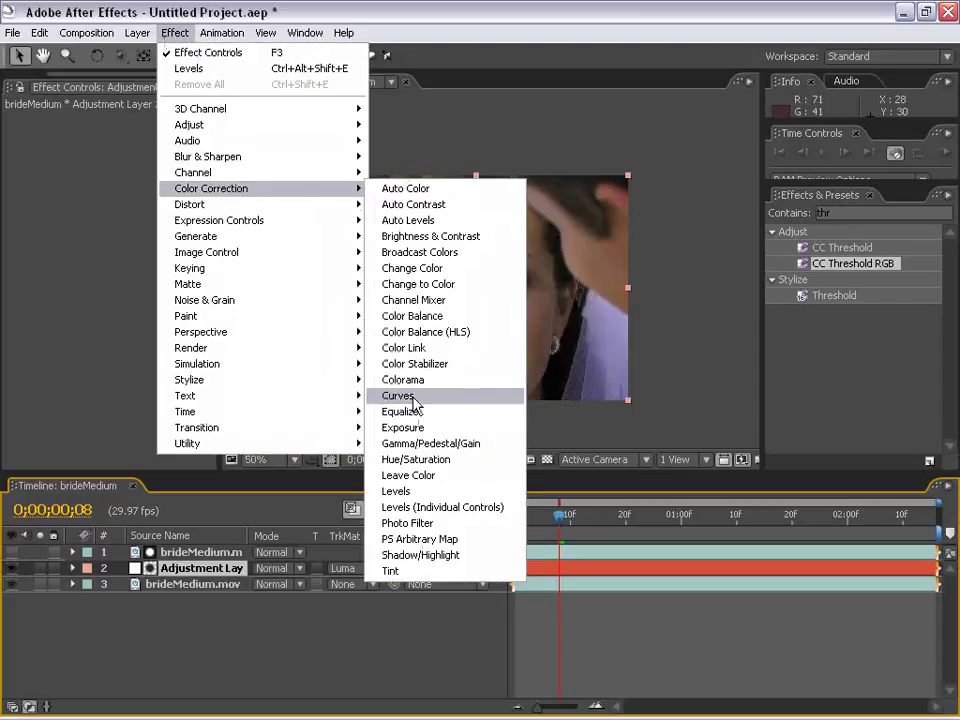
{"action": "left_click", "coordinate": [412, 497]}
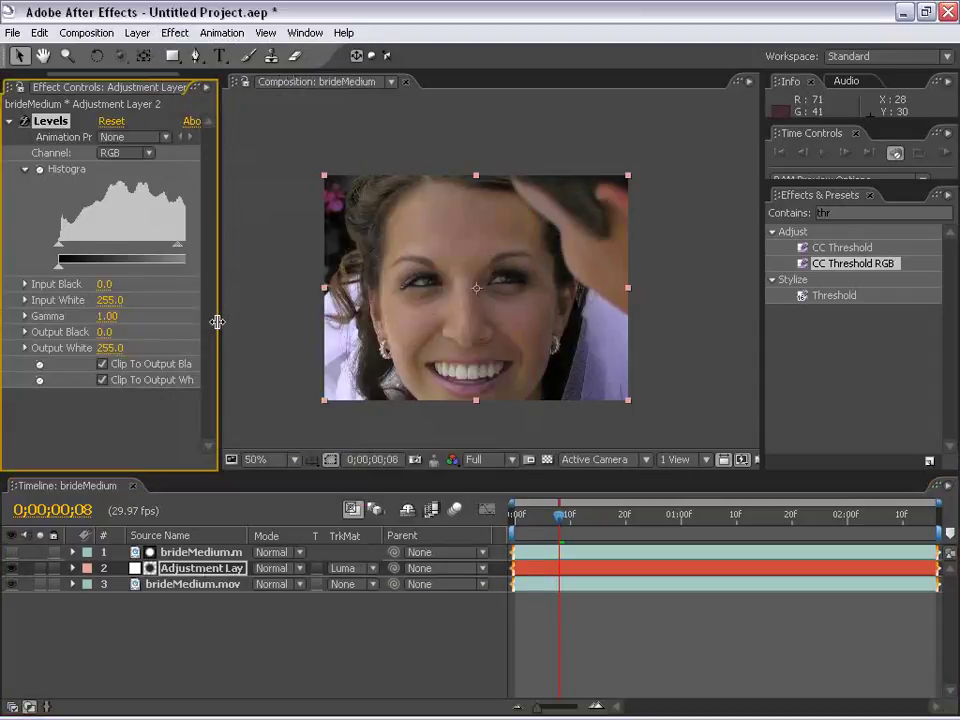
{"action": "left_click_drag", "start_coordinate": [216, 321], "coordinate": [460, 338]}
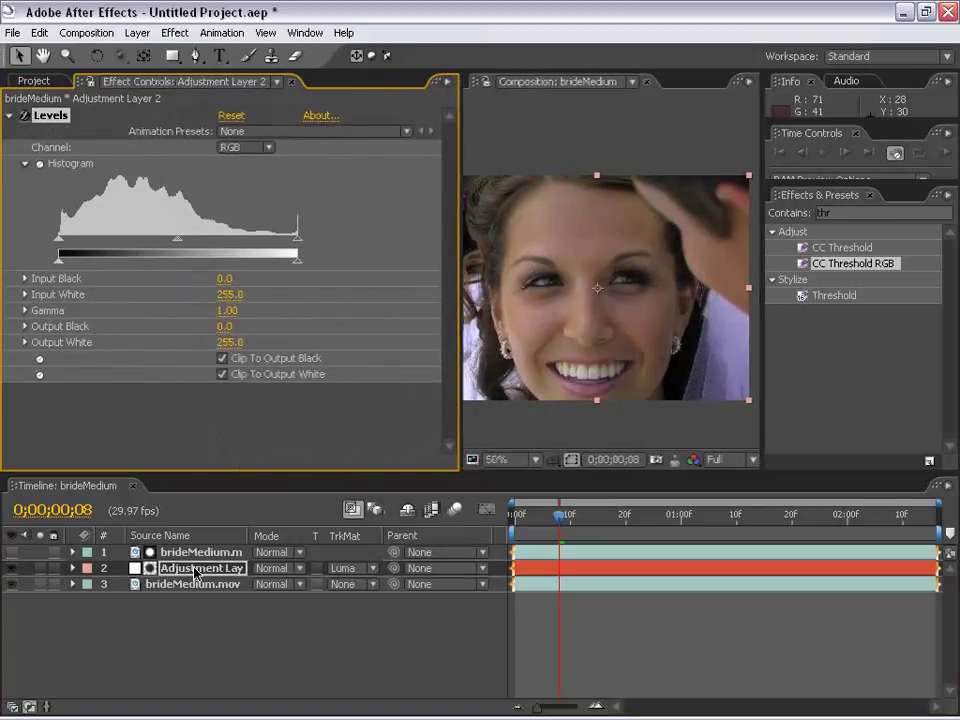
{"action": "left_click", "coordinate": [330, 568]}
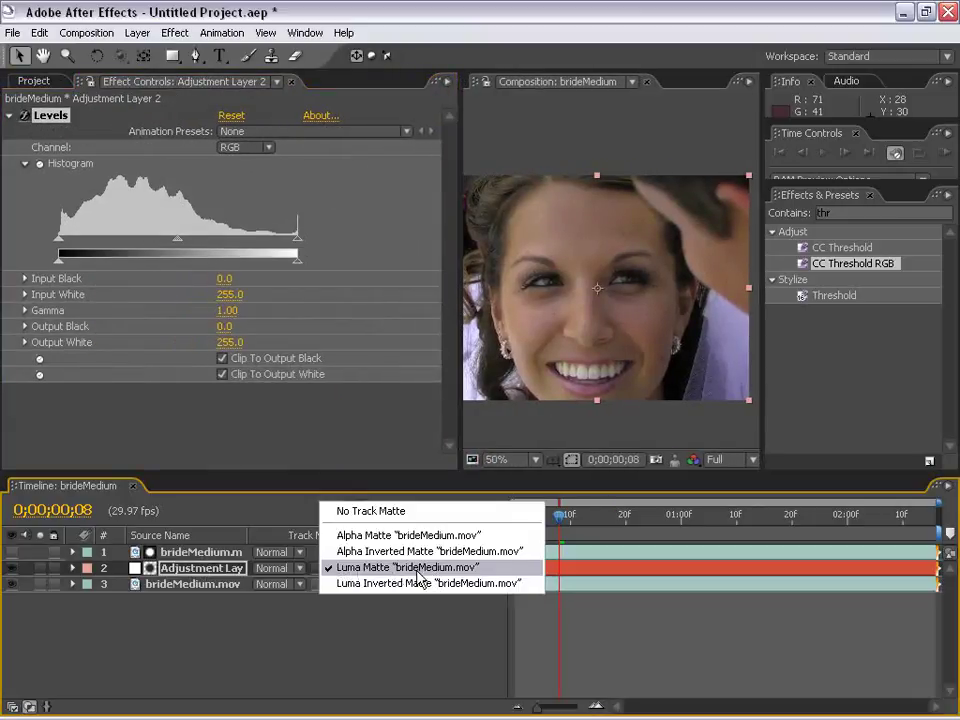
{"action": "left_click", "coordinate": [416, 570]}
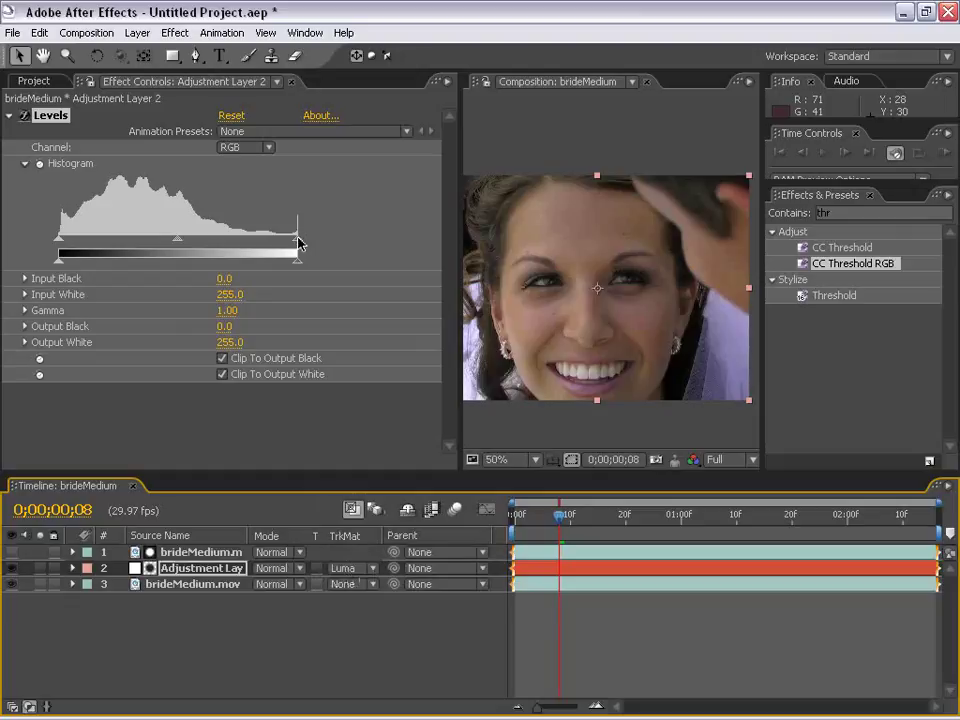
{"action": "left_click_drag", "start_coordinate": [299, 245], "coordinate": [192, 256]}
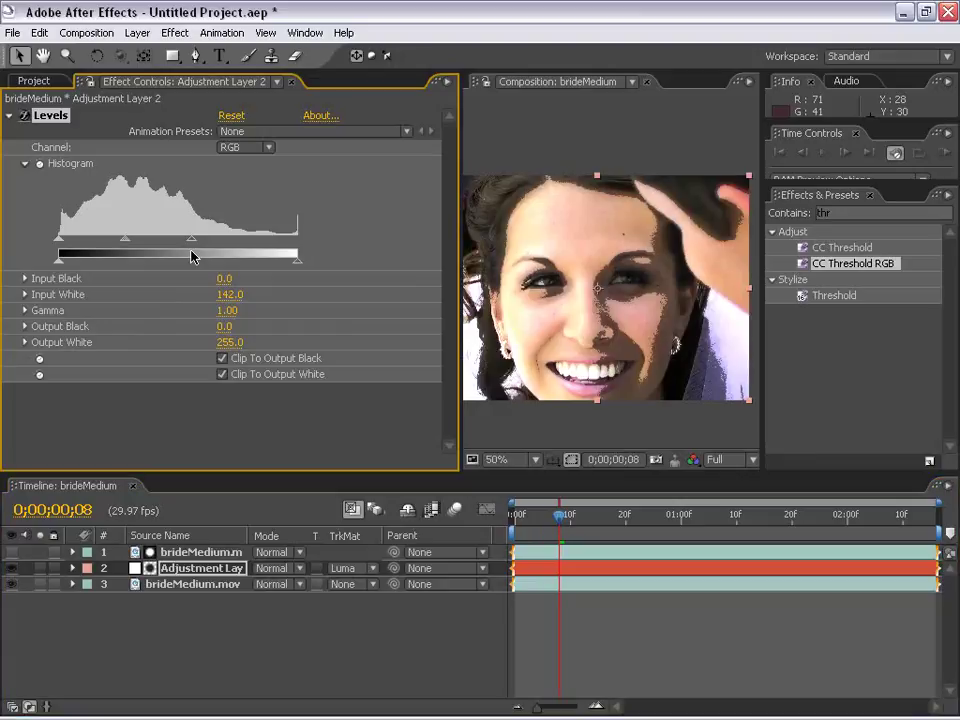
- Return the adjustment layer's Input White to 255 and remove its Levels effect
{"action": "left_click_drag", "start_coordinate": [188, 242], "coordinate": [319, 249]}
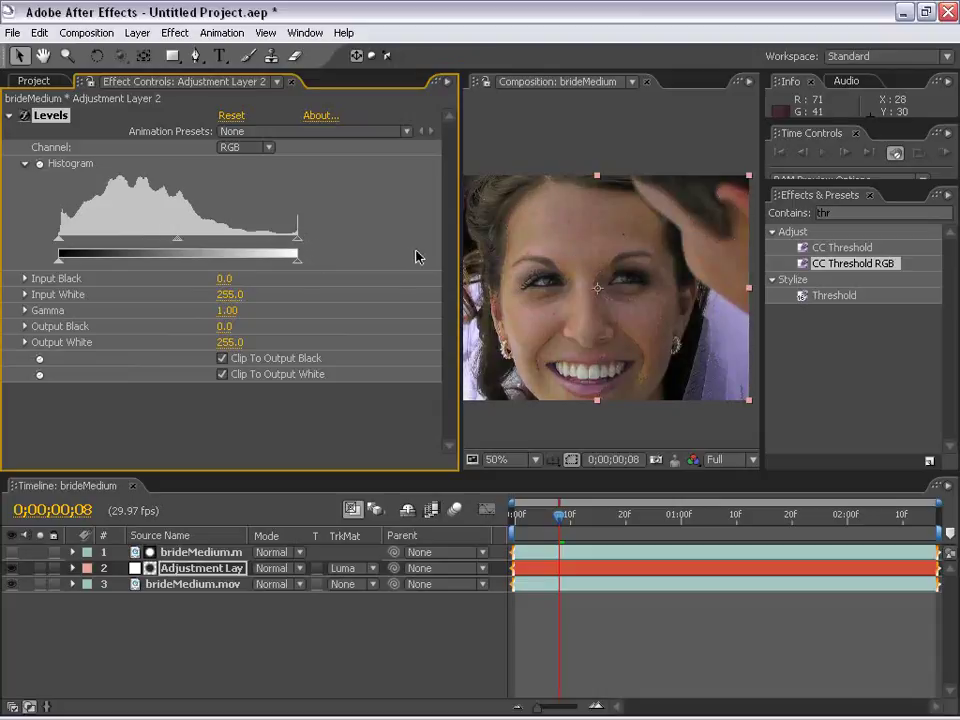
{"action": "left_click_drag", "start_coordinate": [459, 271], "coordinate": [280, 286]}
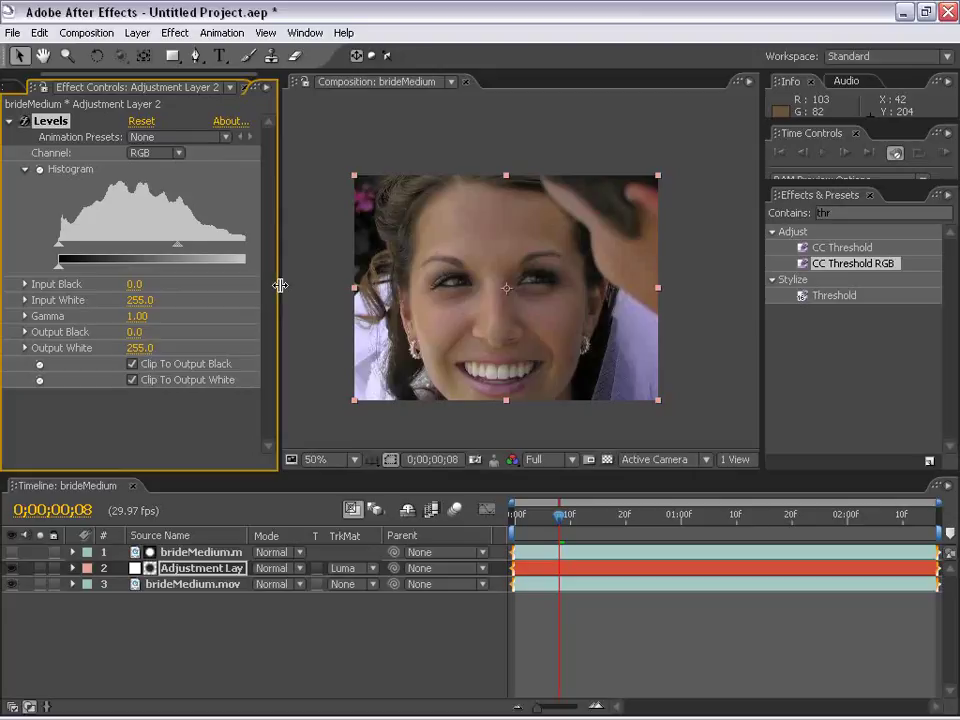
{"action": "left_click_drag", "start_coordinate": [280, 286], "coordinate": [400, 296]}
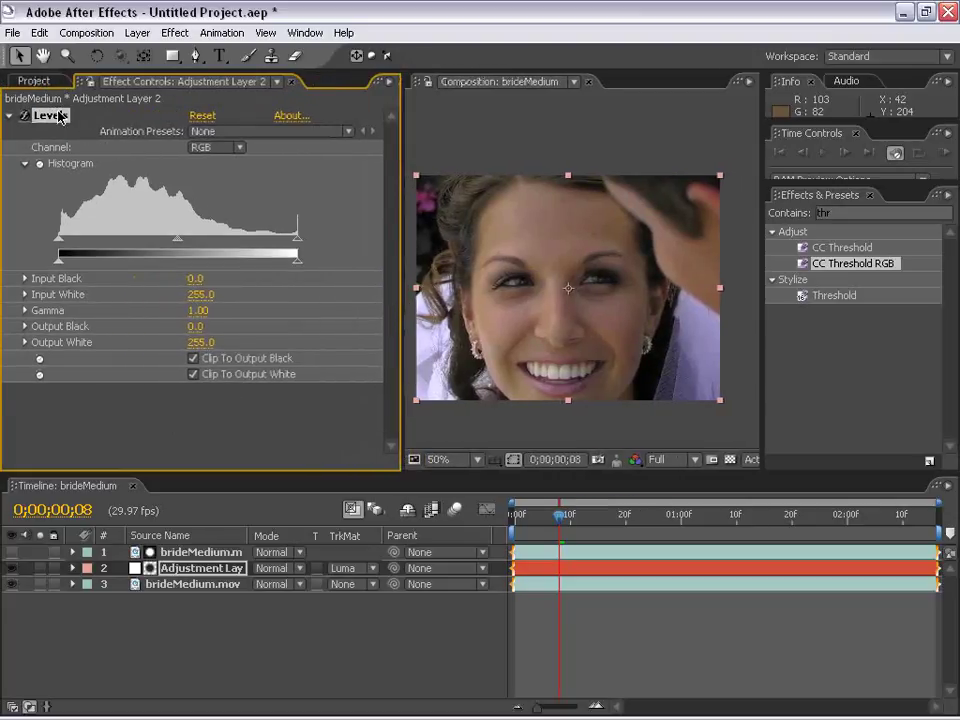
{"action": "key", "text": "Delete"}
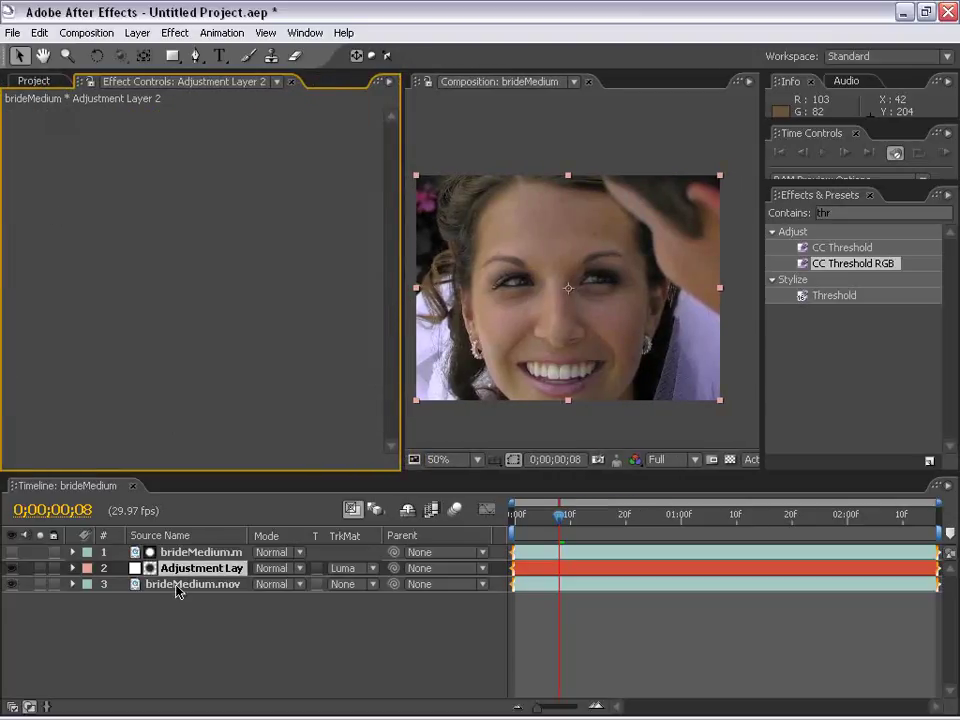
- Apply the Remove Grain effect to the adjustment layer and show the face at 100% magnification
{"action": "left_click", "coordinate": [644, 642]}
{"action": "left_click", "coordinate": [625, 573]}
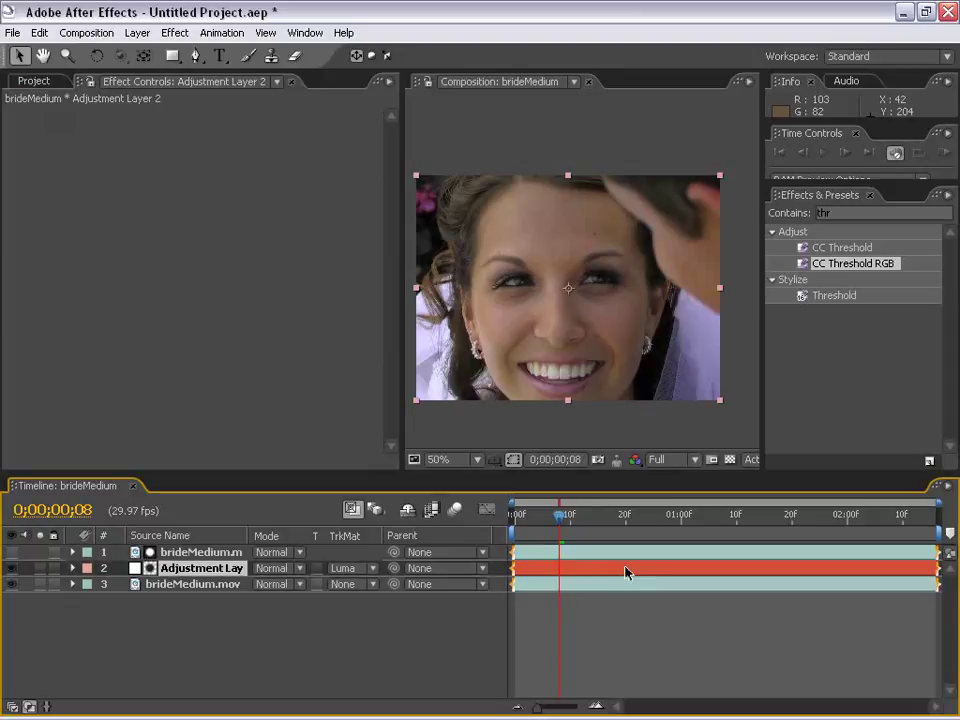
{"action": "left_click", "coordinate": [163, 34]}
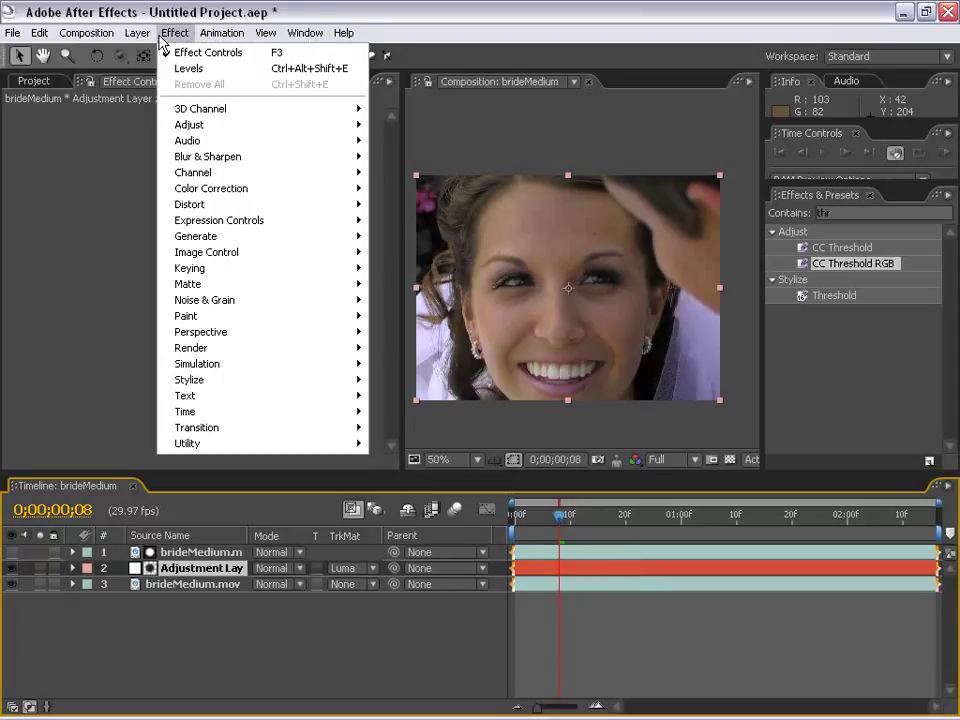
{"action": "mouse_move", "coordinate": [210, 303]}
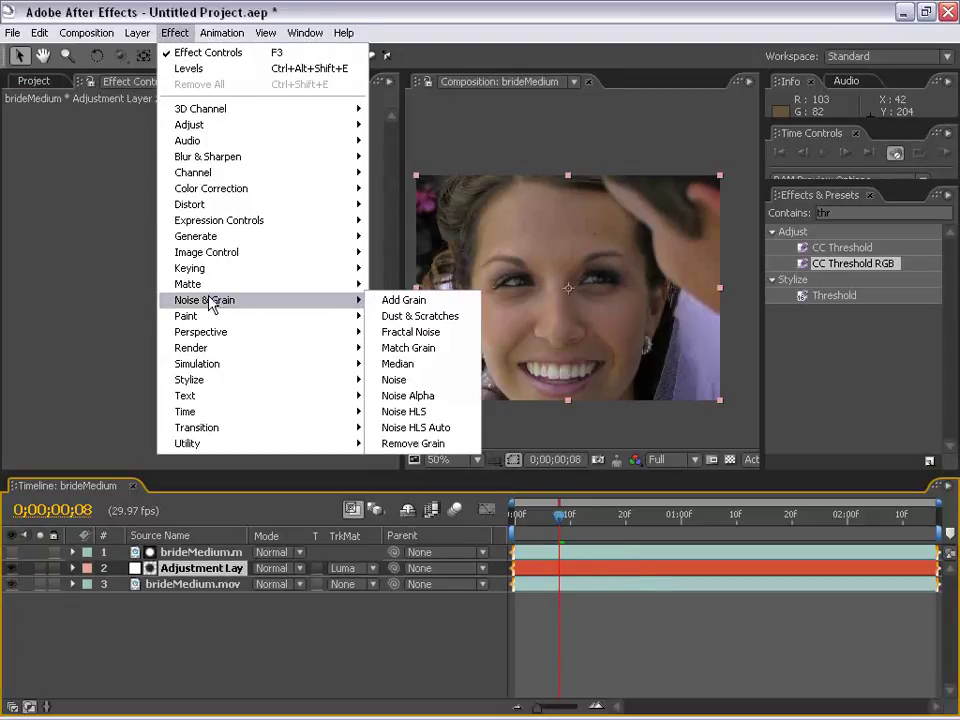
{"action": "left_click", "coordinate": [413, 443]}
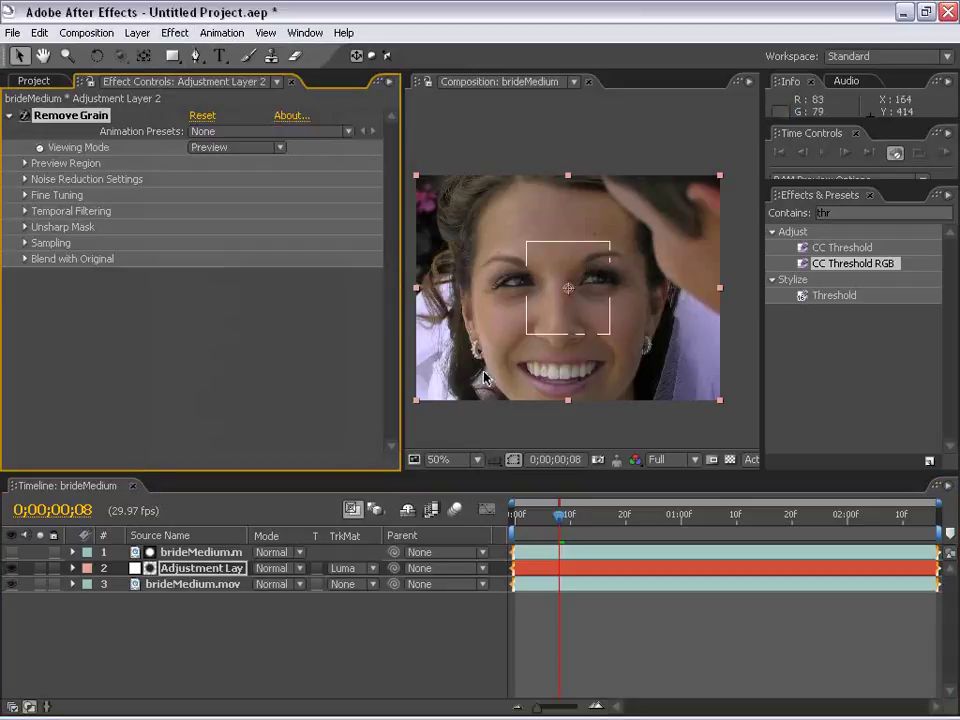
{"action": "key", "text": "h"}
{"action": "scroll", "coordinate": [530, 337], "scroll_direction": "up", "scroll_amount": 1}
{"action": "left_click_drag", "start_coordinate": [553, 339], "coordinate": [562, 311]}
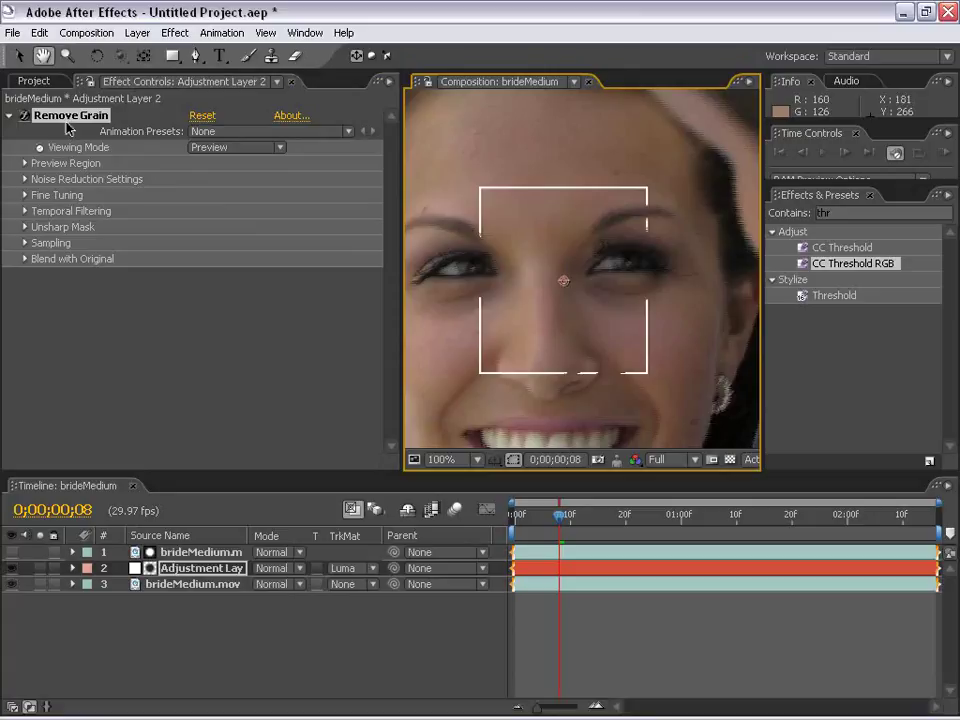
- Give the composition view more width and set Remove Grain's Viewing Mode to Final Output
{"action": "key", "text": "F3"}
{"action": "key", "text": "F3"}
{"action": "key", "text": "v"}
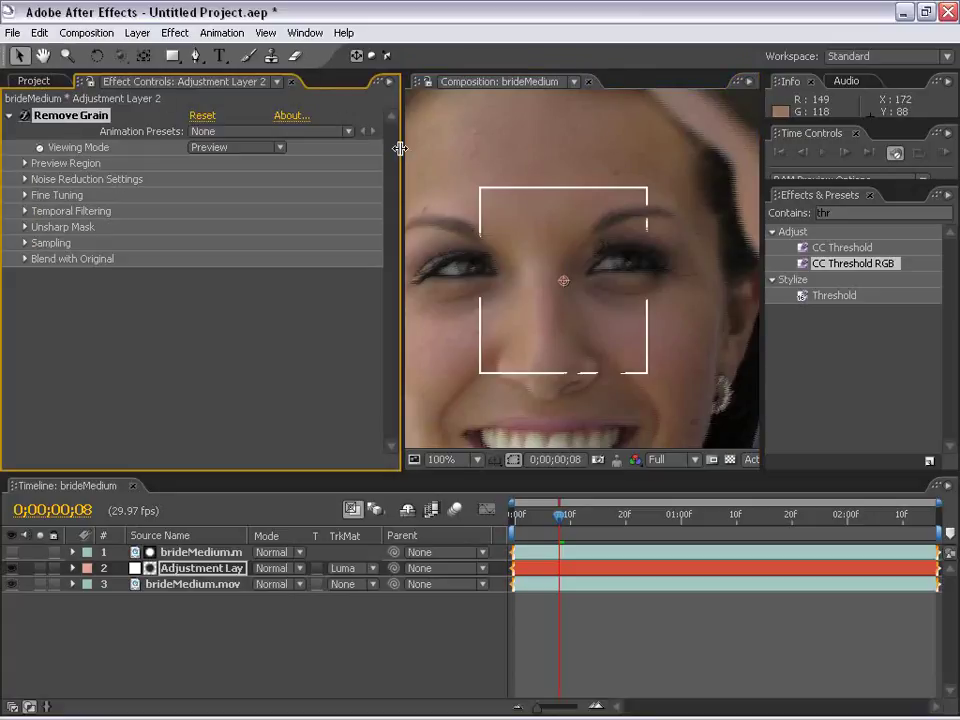
{"action": "left_click_drag", "start_coordinate": [399, 148], "coordinate": [315, 148]}
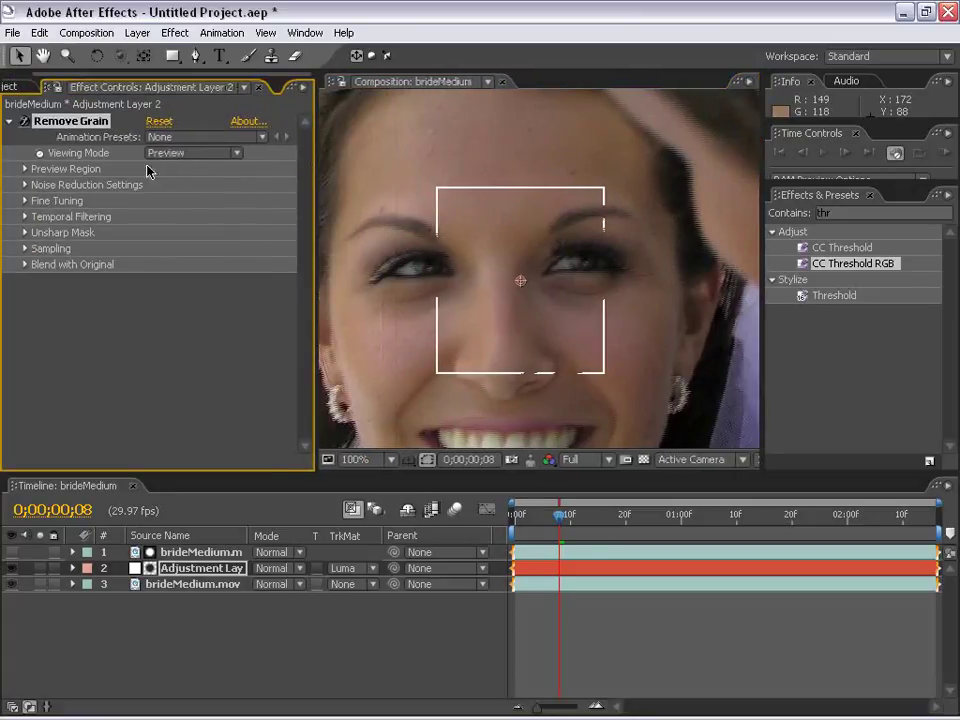
{"action": "left_click", "coordinate": [28, 88]}
{"action": "left_click", "coordinate": [125, 92]}
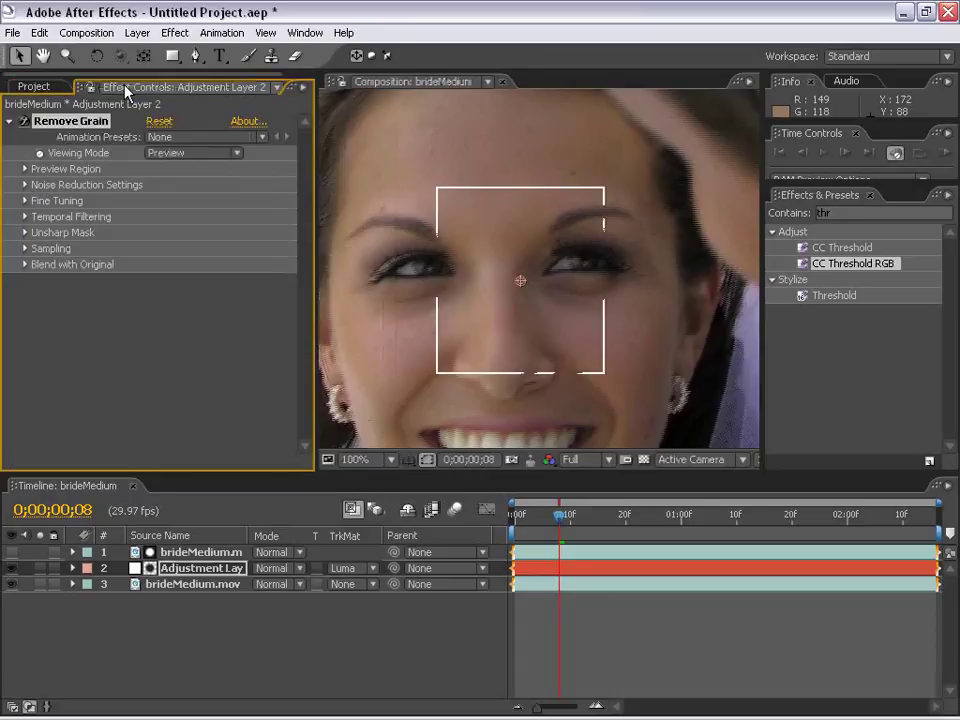
{"action": "left_click", "coordinate": [188, 153]}
{"action": "left_click", "coordinate": [192, 205]}
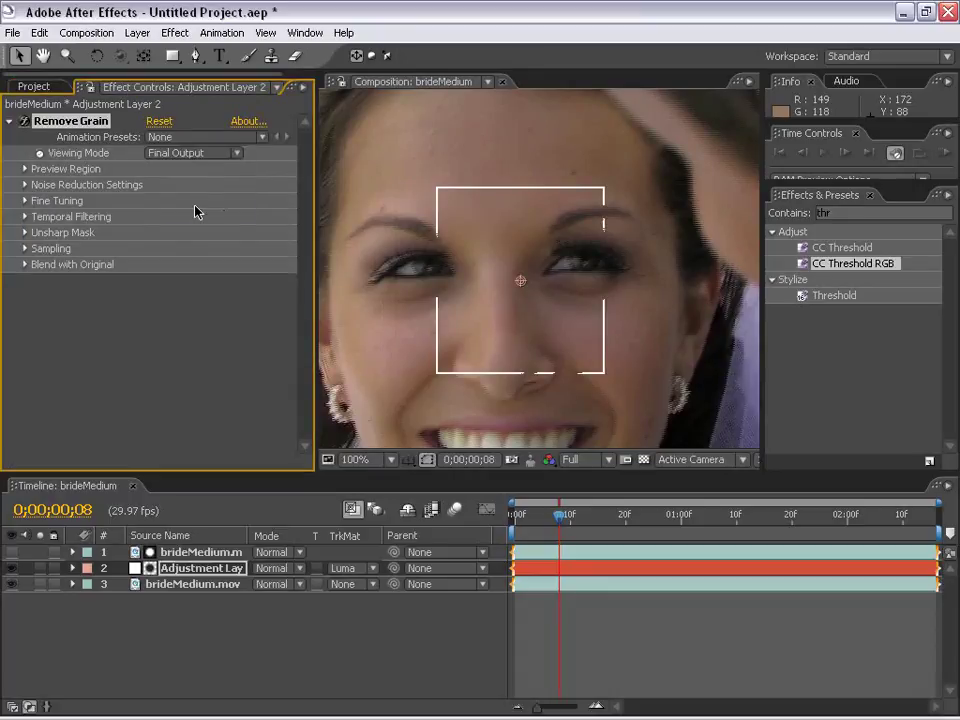
- Examine the face and toggle the adjustment layer's visibility to compare the skin with and without Remove Grain
{"action": "key", "text": "space"}
{"action": "left_click_drag", "start_coordinate": [485, 343], "coordinate": [546, 363]}
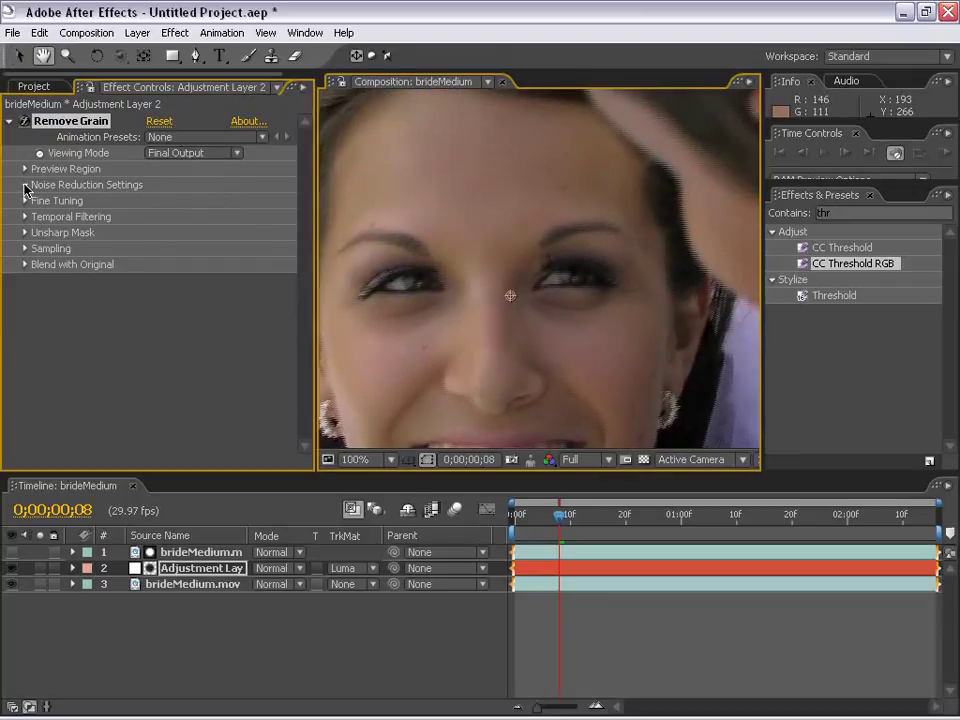
{"action": "left_click", "coordinate": [26, 186]}
{"action": "left_click", "coordinate": [26, 188]}
{"action": "left_click_drag", "start_coordinate": [491, 321], "coordinate": [591, 197]}
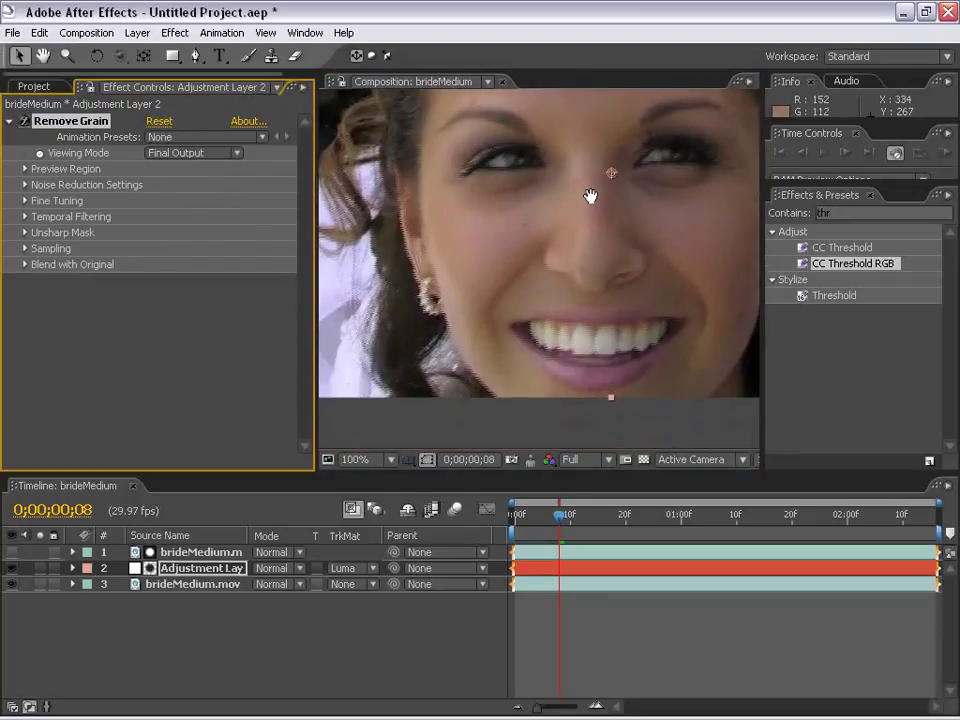
{"action": "scroll", "coordinate": [540, 255], "scroll_direction": "down", "scroll_amount": 1}
{"action": "scroll", "coordinate": [550, 220], "scroll_direction": "up", "scroll_amount": 1}
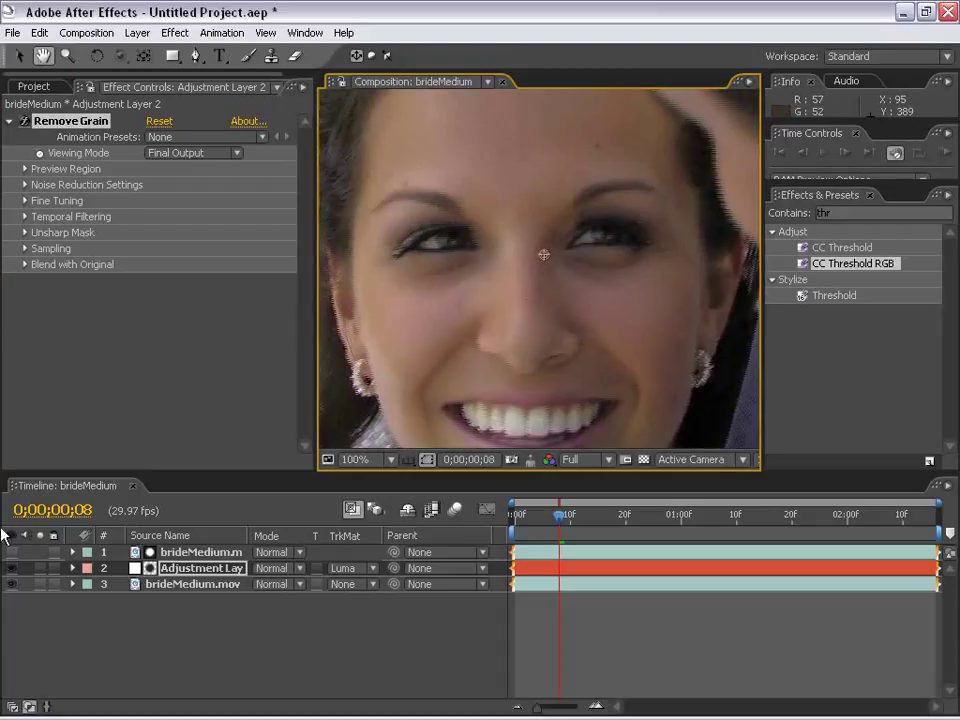
{"action": "left_click", "coordinate": [10, 572]}
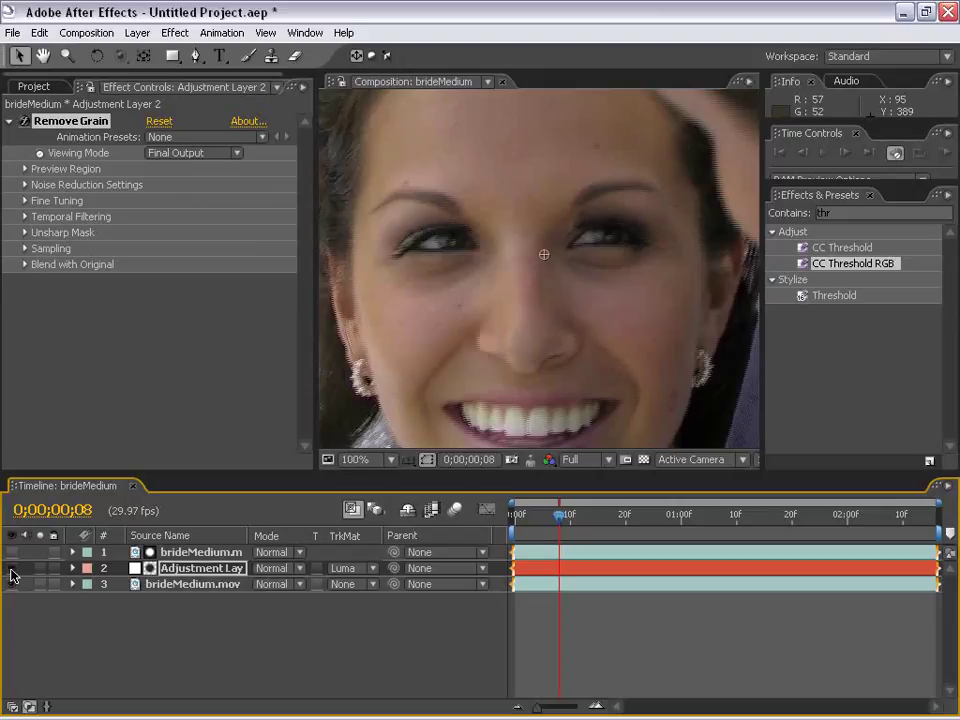
- Set Remove Grain's Noise Reduction to 1.5 on the adjustment layer and toggle layer visibility to compare the skin
{"action": "left_click", "coordinate": [25, 184]}
{"action": "left_click", "coordinate": [158, 200]}
{"action": "type", "text": "1.5"}
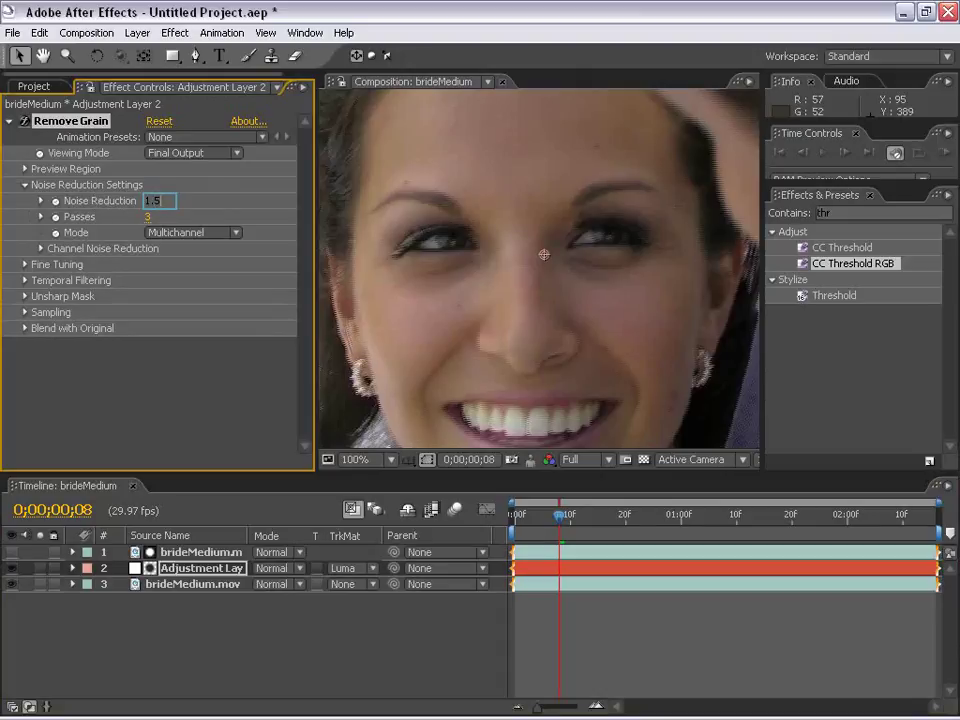
{"action": "key", "text": "Return"}
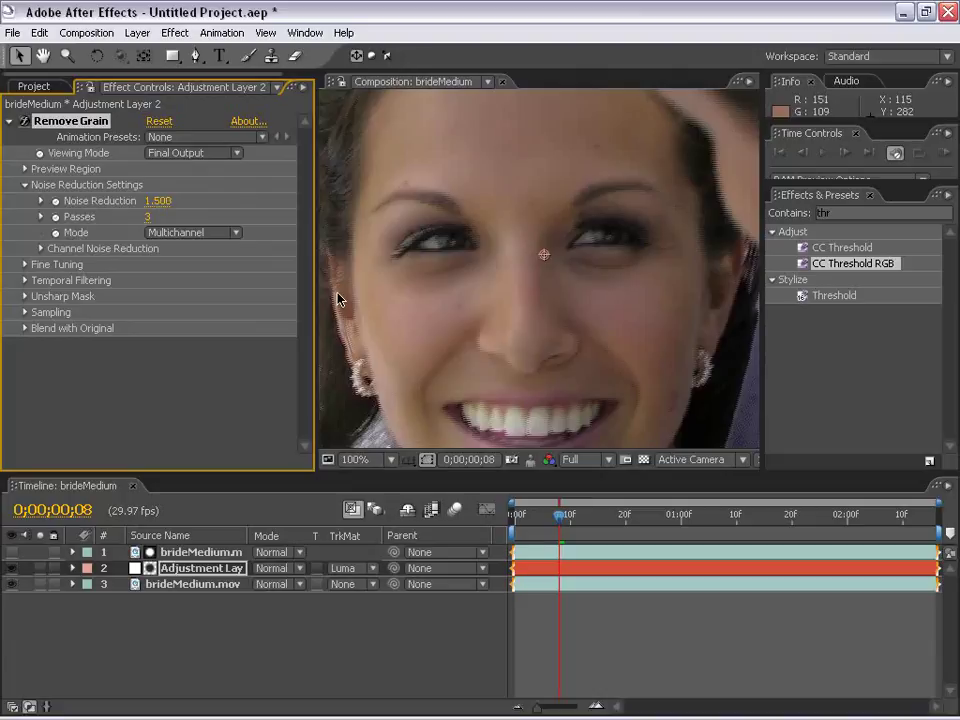
{"action": "left_click", "coordinate": [12, 552]}
{"action": "left_click", "coordinate": [12, 552]}
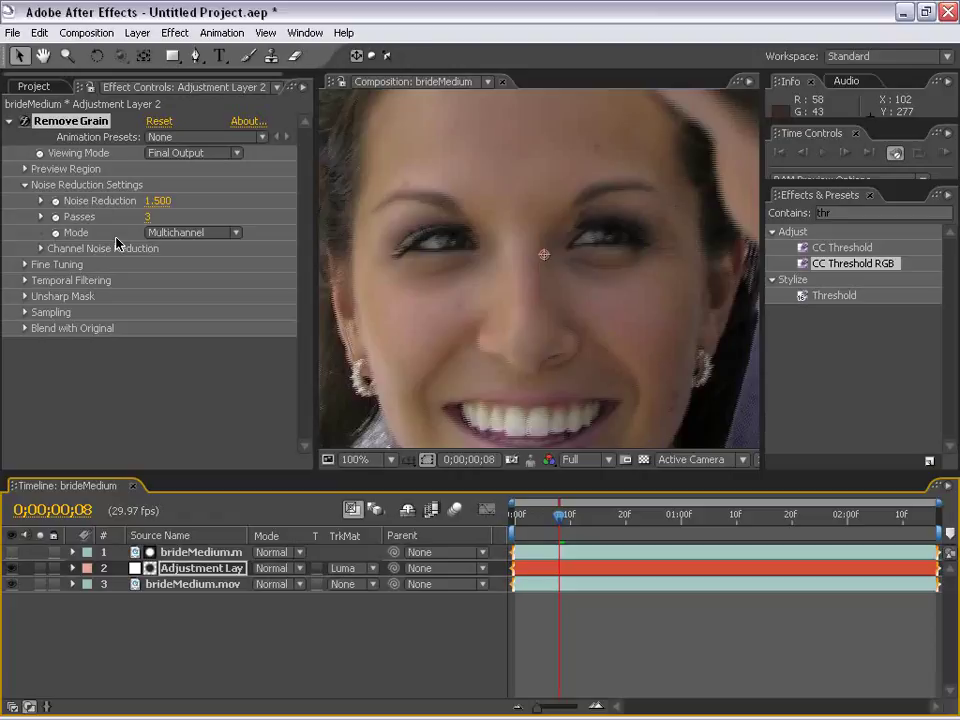
- With the adjustment layer hidden, apply Remove Grain directly to the bottom brideMedium.mov layer and set its Viewing Mode to Final Output
{"action": "left_click", "coordinate": [167, 585]}
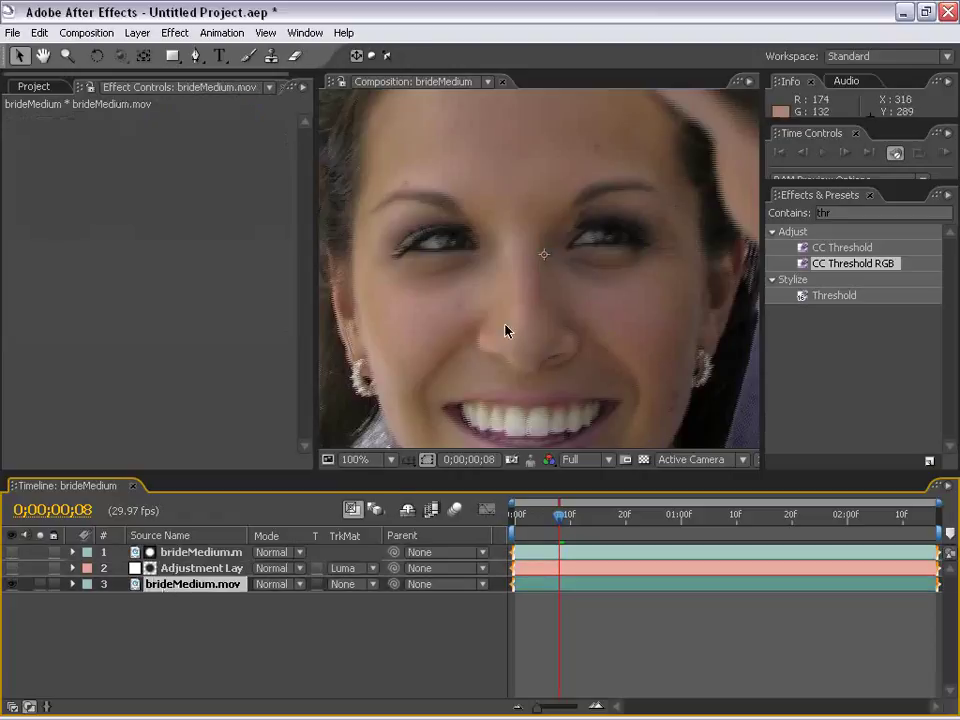
{"action": "key", "text": "comma"}
{"action": "left_click", "coordinate": [175, 32]}
{"action": "mouse_move", "coordinate": [245, 300]}
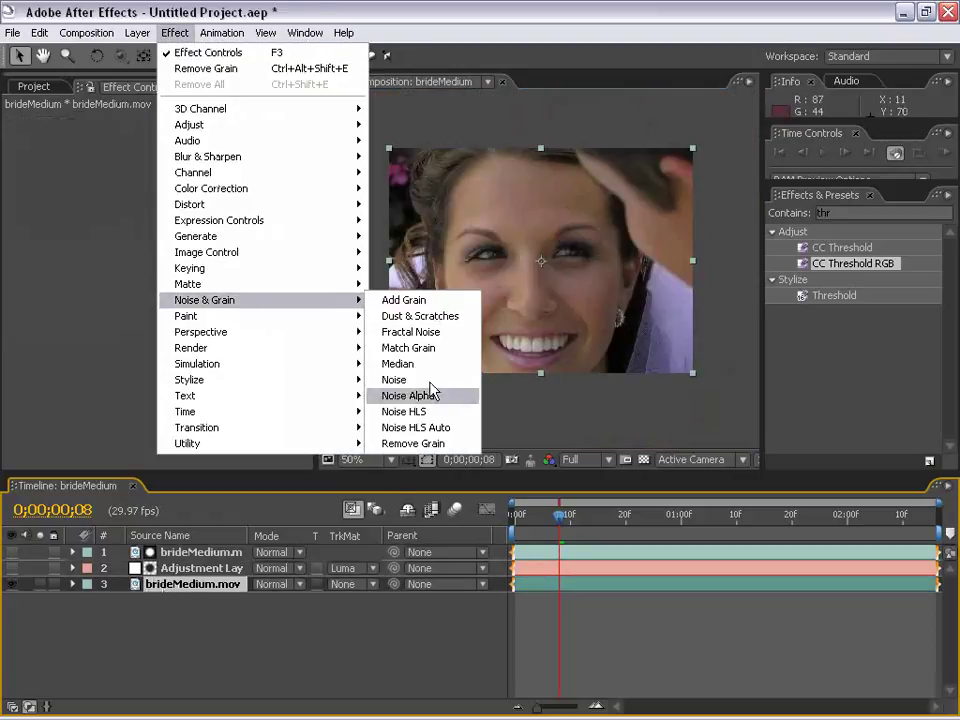
{"action": "left_click", "coordinate": [420, 443]}
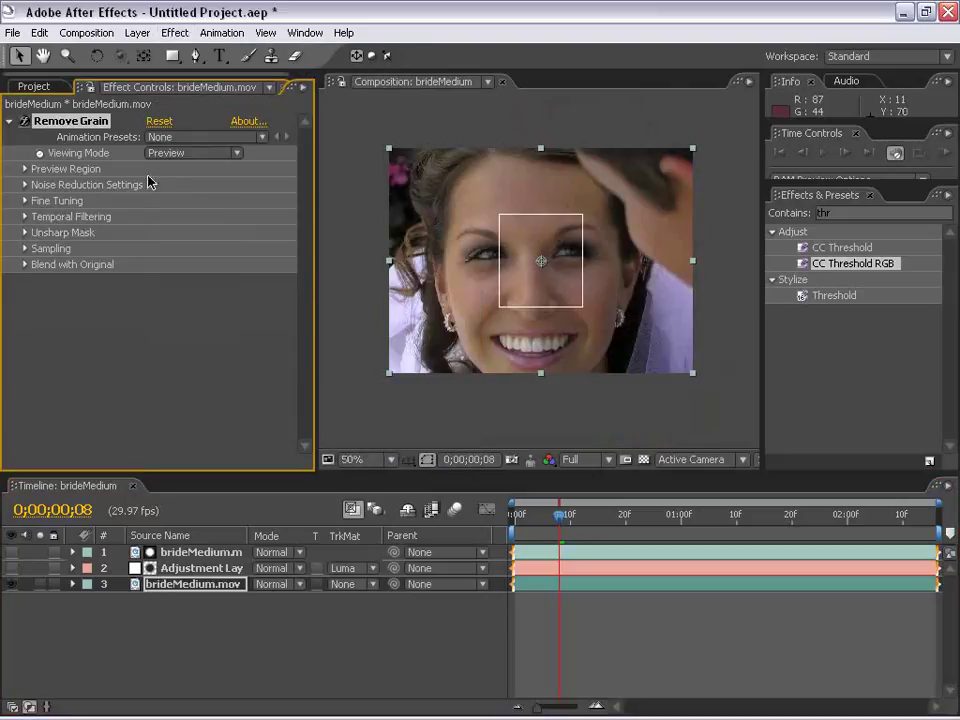
{"action": "left_click", "coordinate": [210, 155]}
{"action": "left_click", "coordinate": [193, 203]}
{"action": "left_click", "coordinate": [25, 169]}
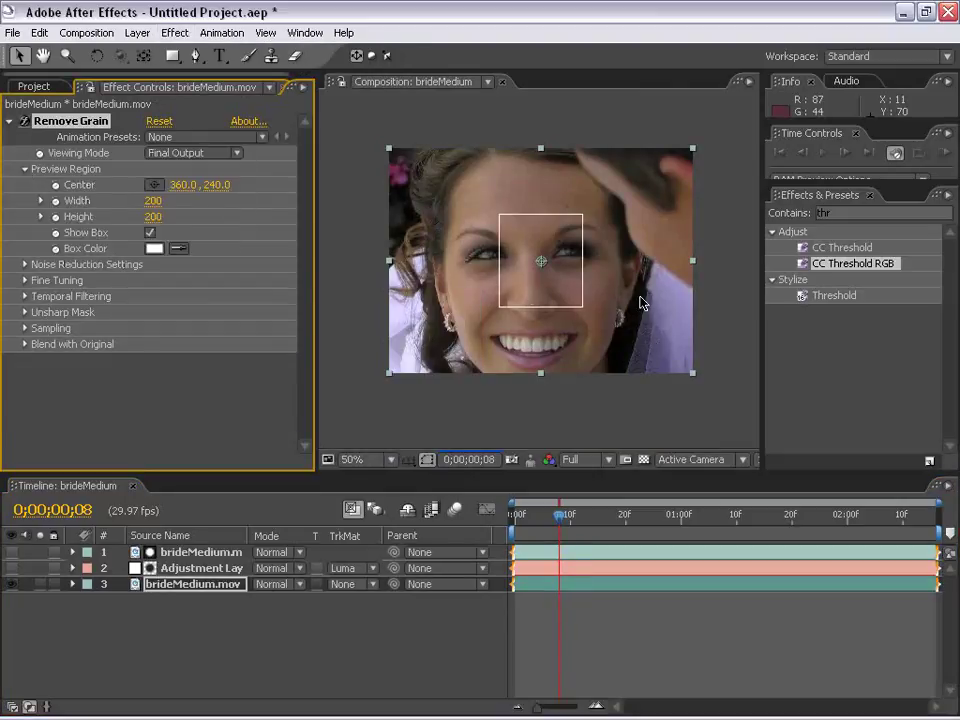
- Set Noise Reduction to 2 on the bottom brideMedium.mov layer and inspect the hair and face at 100% magnification
{"action": "key", "text": "period"}
{"action": "key", "text": "space"}
{"action": "left_click_drag", "start_coordinate": [428, 236], "coordinate": [546, 318]}
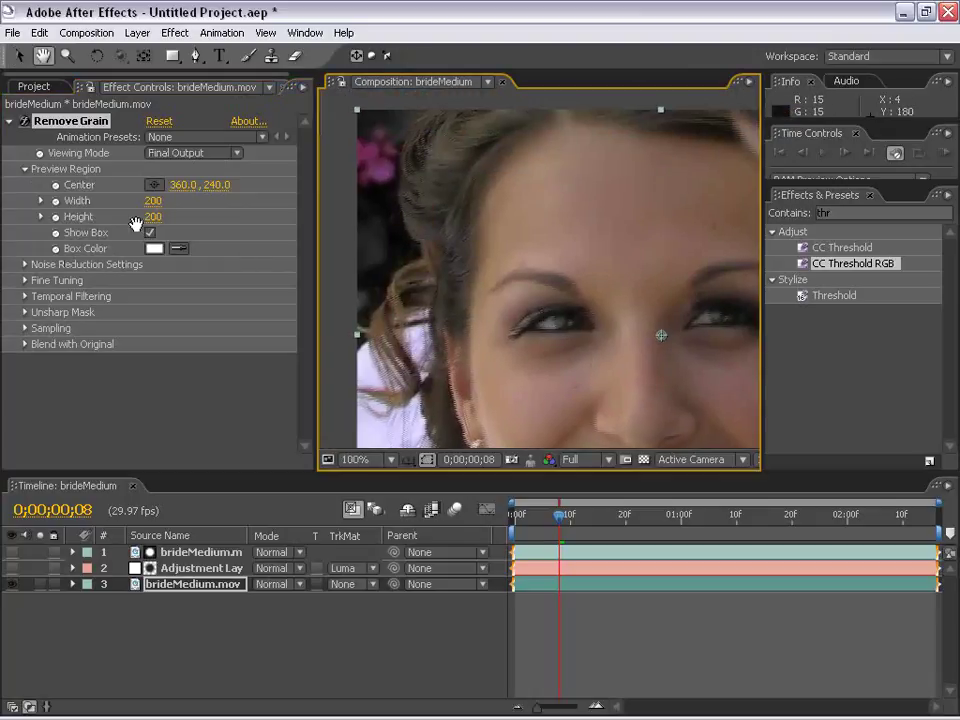
{"action": "left_click", "coordinate": [25, 264]}
{"action": "left_click", "coordinate": [152, 280]}
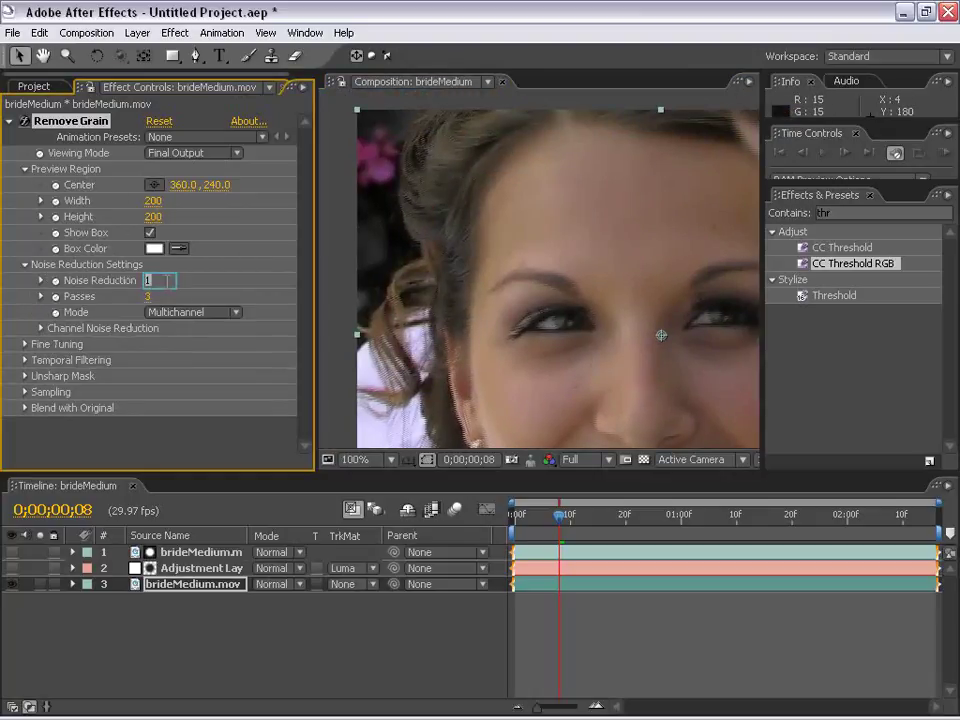
{"action": "type", "text": "2"}
{"action": "key", "text": "Return"}
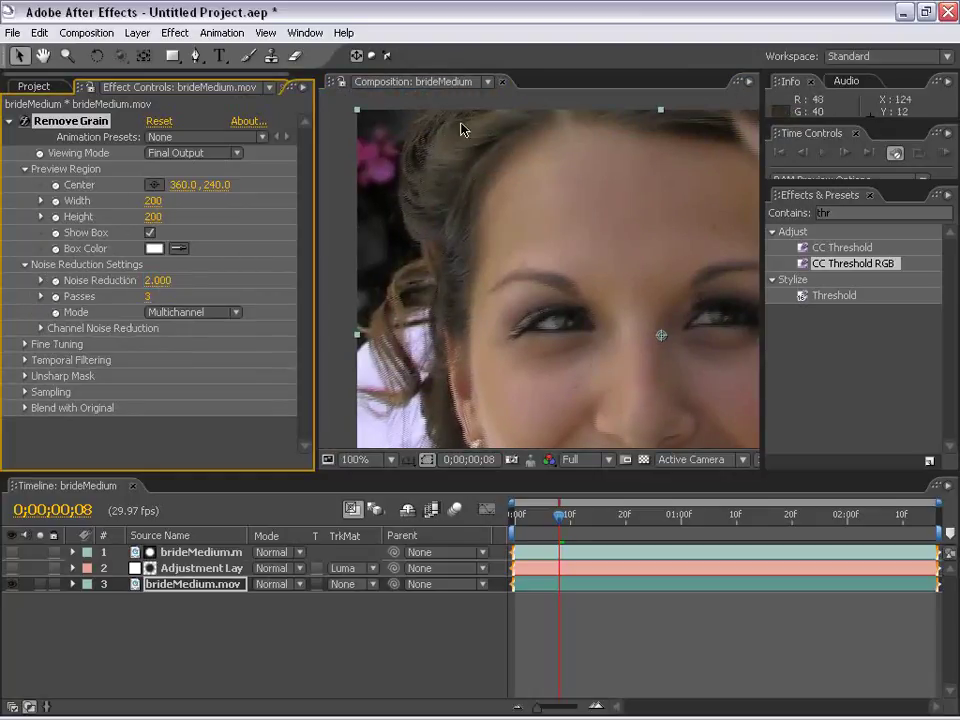
{"action": "key", "text": "space"}
{"action": "left_click_drag", "start_coordinate": [542, 328], "coordinate": [538, 277]}
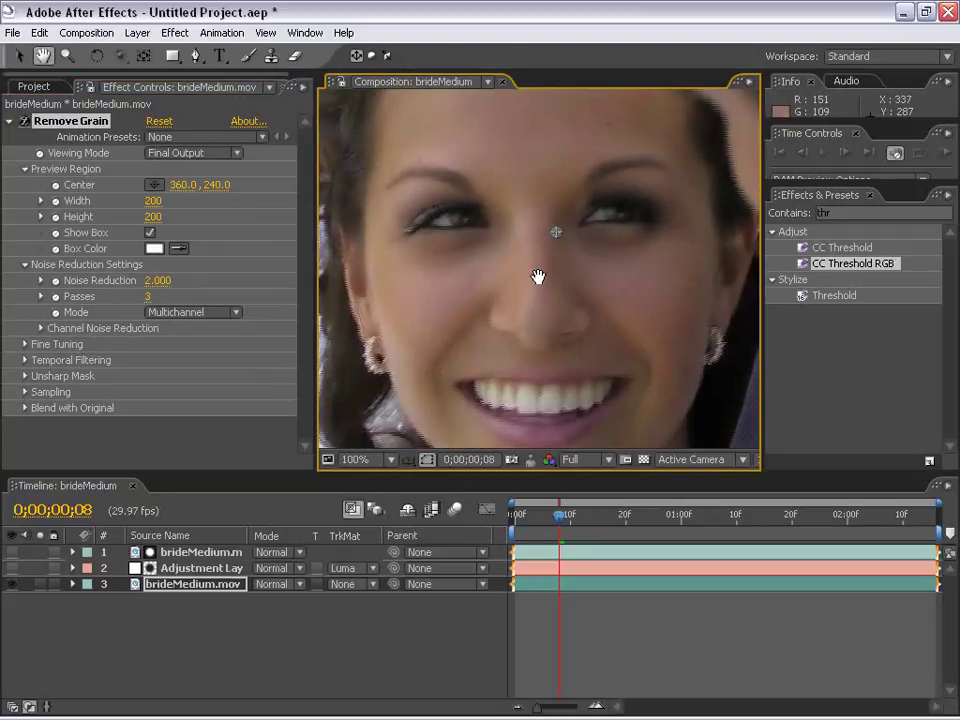
- Delete Remove Grain from the bottom brideMedium.mov layer and view the whole frame at 50% magnification
{"action": "left_click", "coordinate": [75, 127]}
{"action": "key", "text": "Delete"}
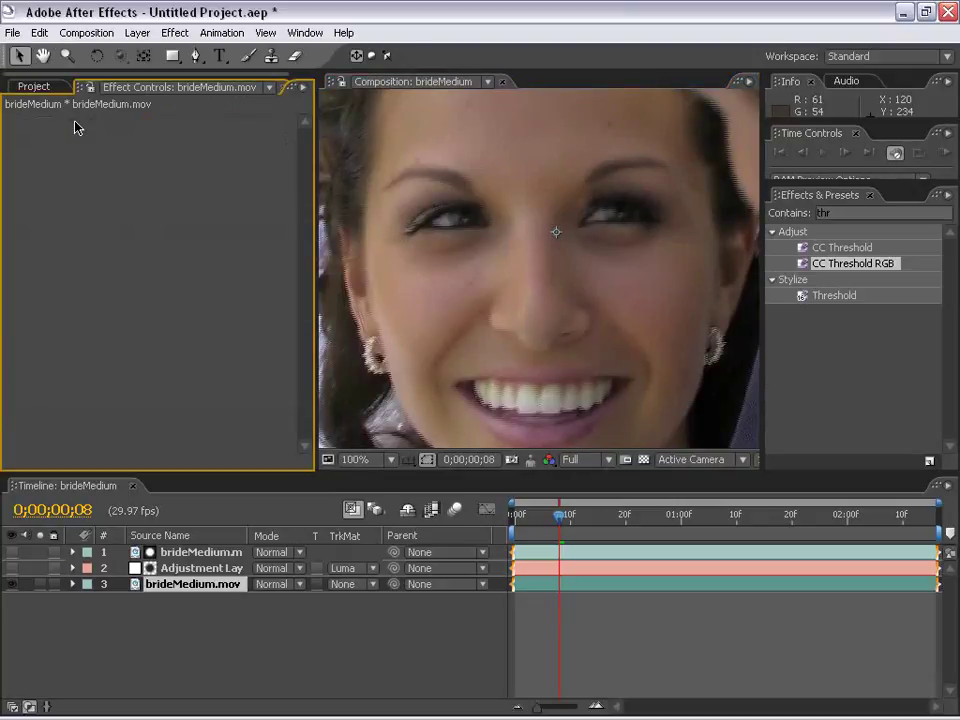
{"action": "left_click", "coordinate": [33, 86]}
{"action": "scroll", "coordinate": [480, 298], "scroll_direction": "down", "scroll_amount": 1}
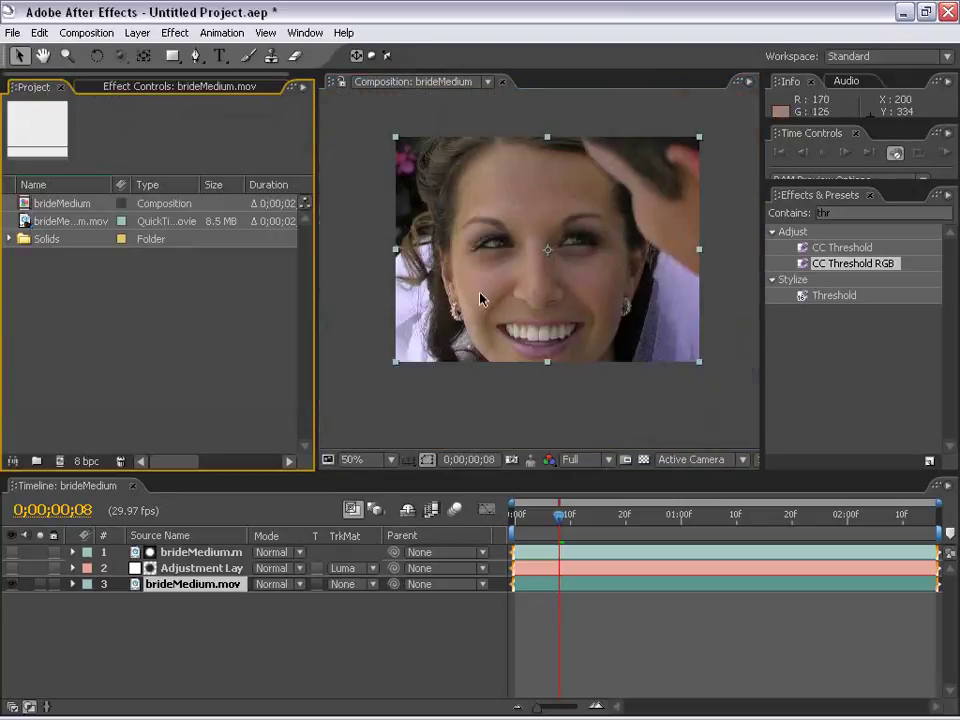
{"action": "left_click_drag", "start_coordinate": [590, 246], "coordinate": [557, 261]}
{"action": "left_click", "coordinate": [549, 410]}
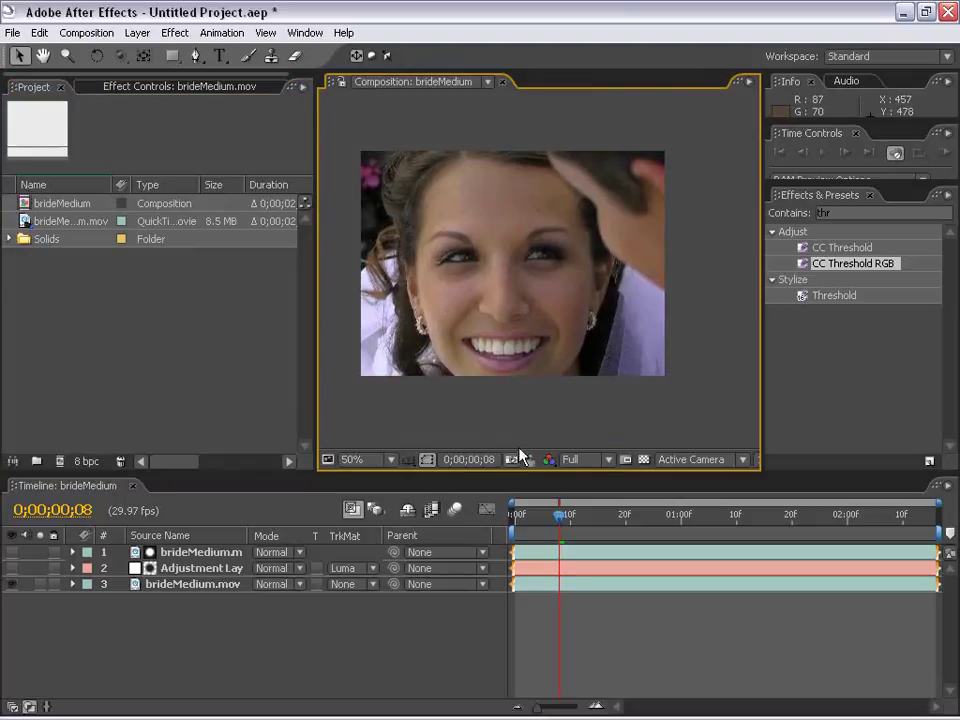
- Make the adjustment layer visible again and bring up its Remove Grain settings with the face at 100% magnification
{"action": "left_click", "coordinate": [168, 568]}
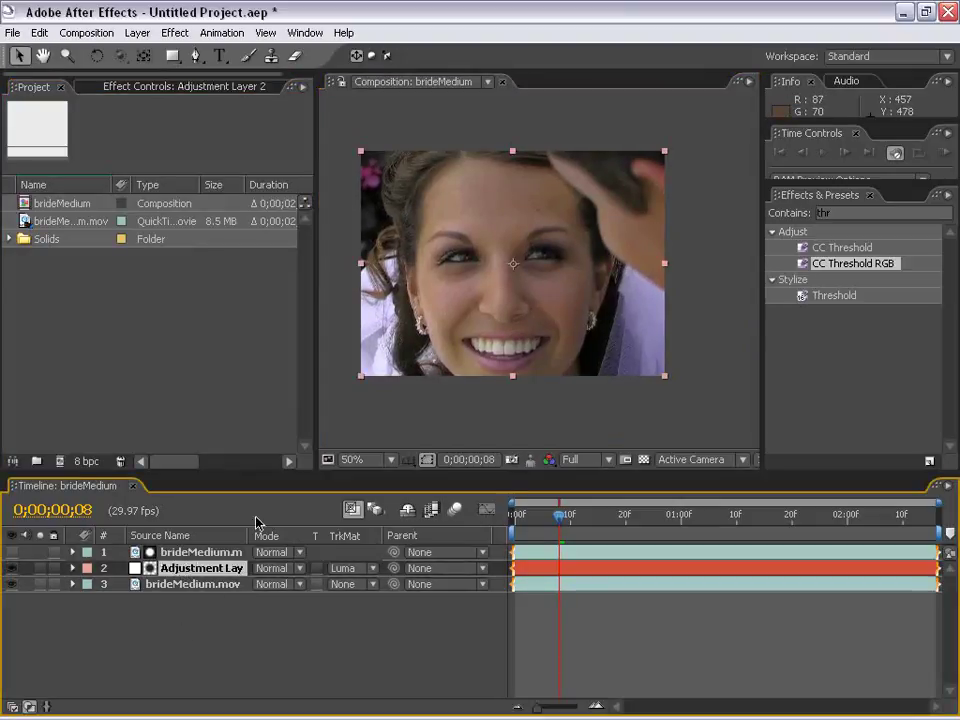
{"action": "key", "text": "h"}
{"action": "scroll", "coordinate": [531, 279], "scroll_direction": "up", "scroll_amount": 2}
{"action": "left_click_drag", "start_coordinate": [465, 302], "coordinate": [523, 324]}
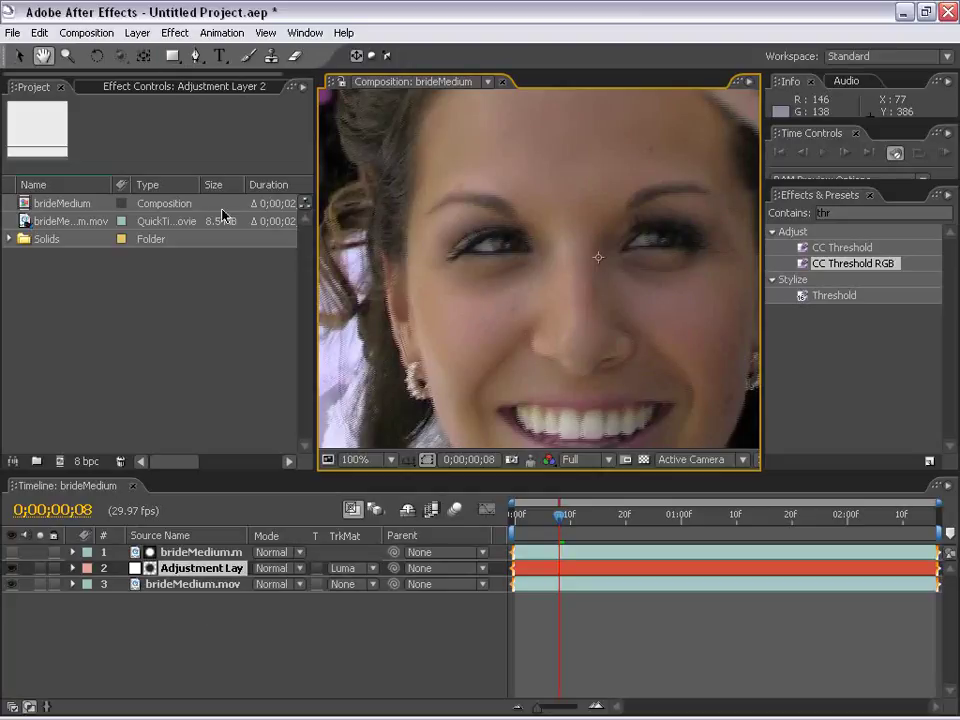
{"action": "left_click", "coordinate": [171, 89]}
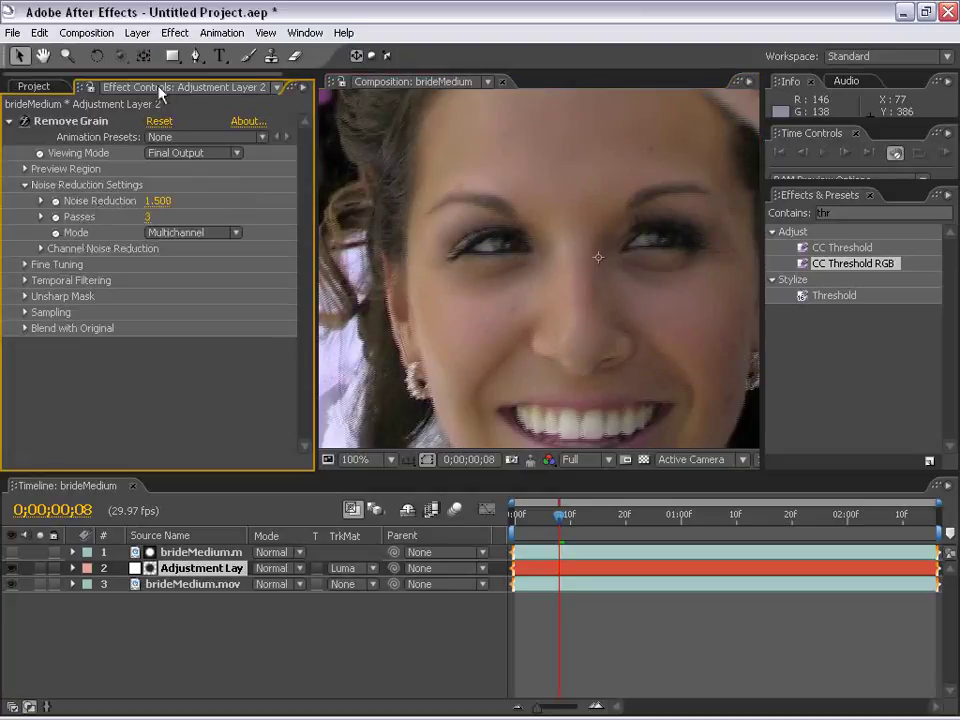
- Expand Remove Grain's Fine Tuning and Temporal Filtering settings and enable Temporal Filtering
{"action": "left_click", "coordinate": [25, 265]}
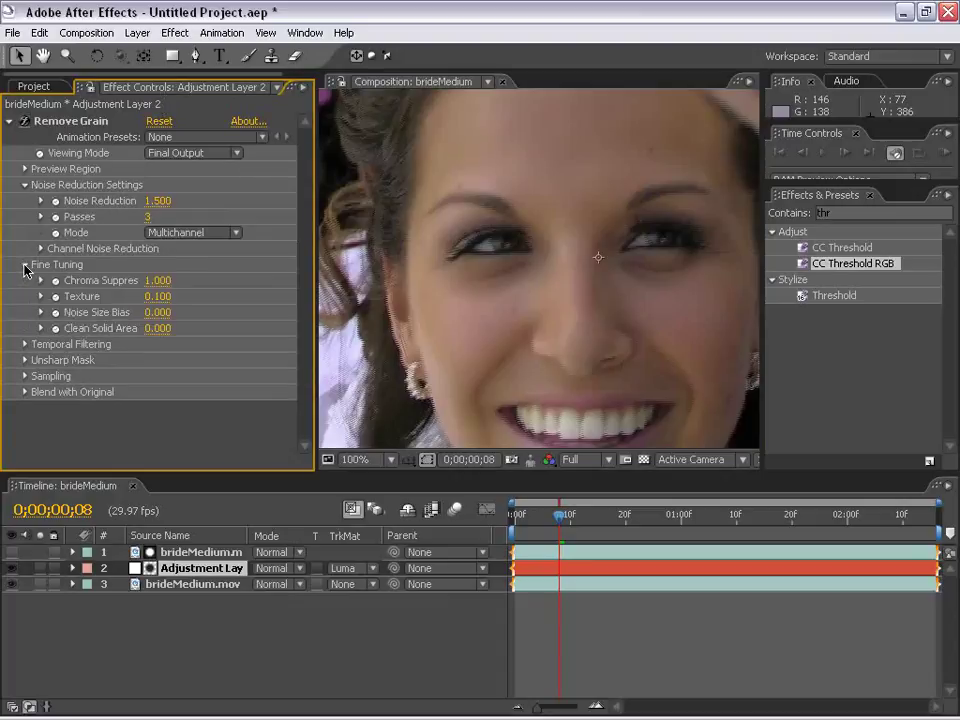
{"action": "left_click", "coordinate": [25, 345]}
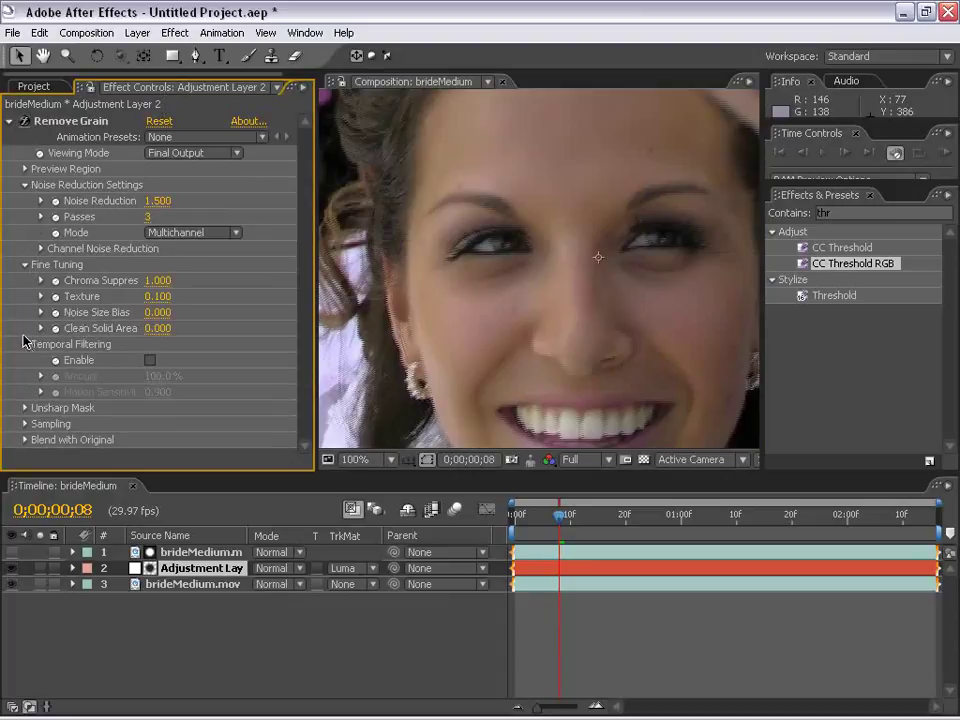
{"action": "left_click", "coordinate": [150, 361]}
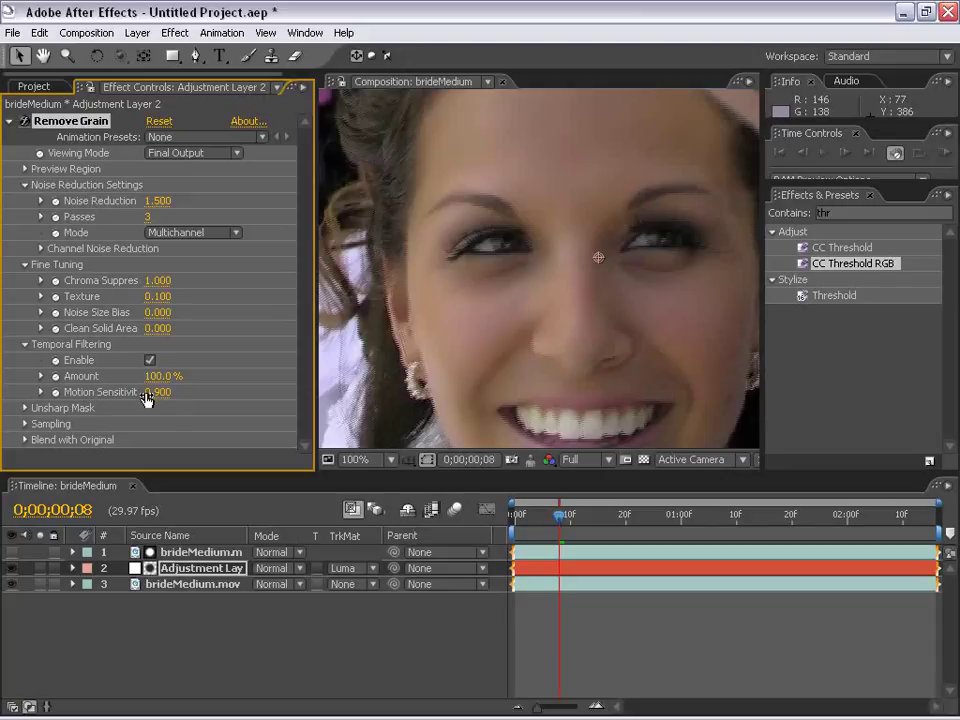
- Try Temporal Filtering's Motion Sensitivity at 1, 0.9 and 0.95 while watching the face
{"action": "left_click_drag", "start_coordinate": [163, 398], "coordinate": [207, 398]}
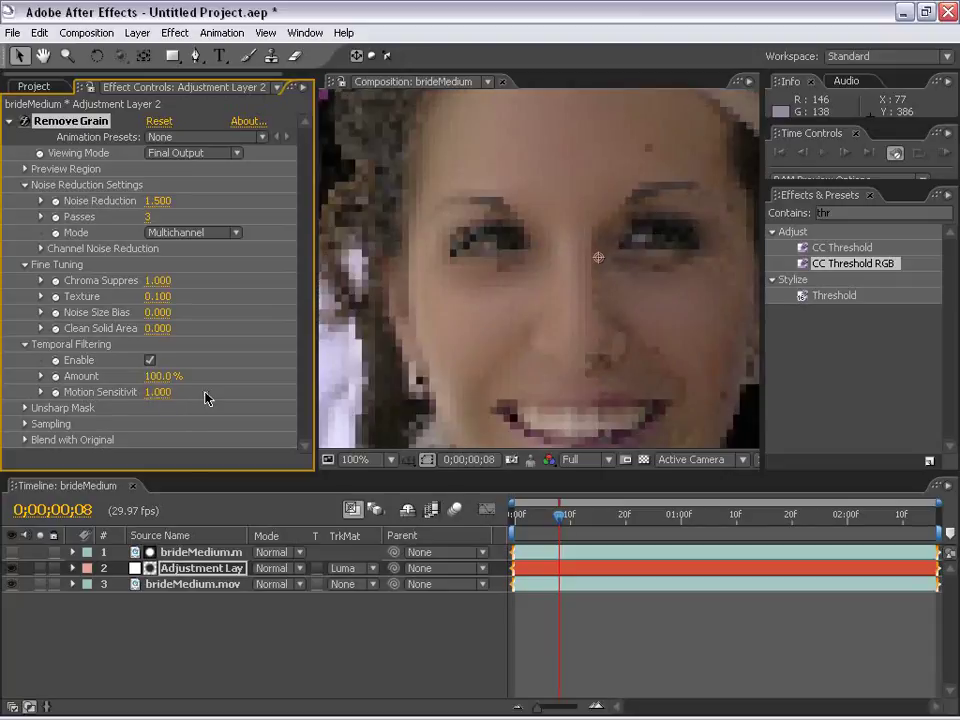
{"action": "key", "text": "ctrl+z"}
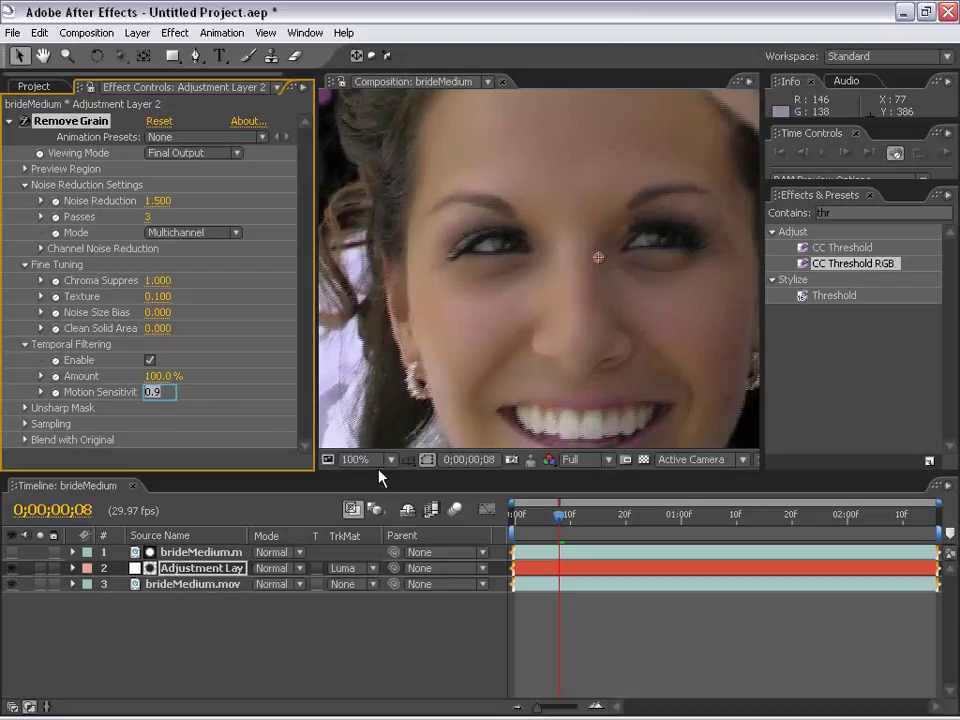
{"action": "type", "text": ".9"}
{"action": "key", "text": "Return"}
{"action": "left_click", "coordinate": [156, 392]}
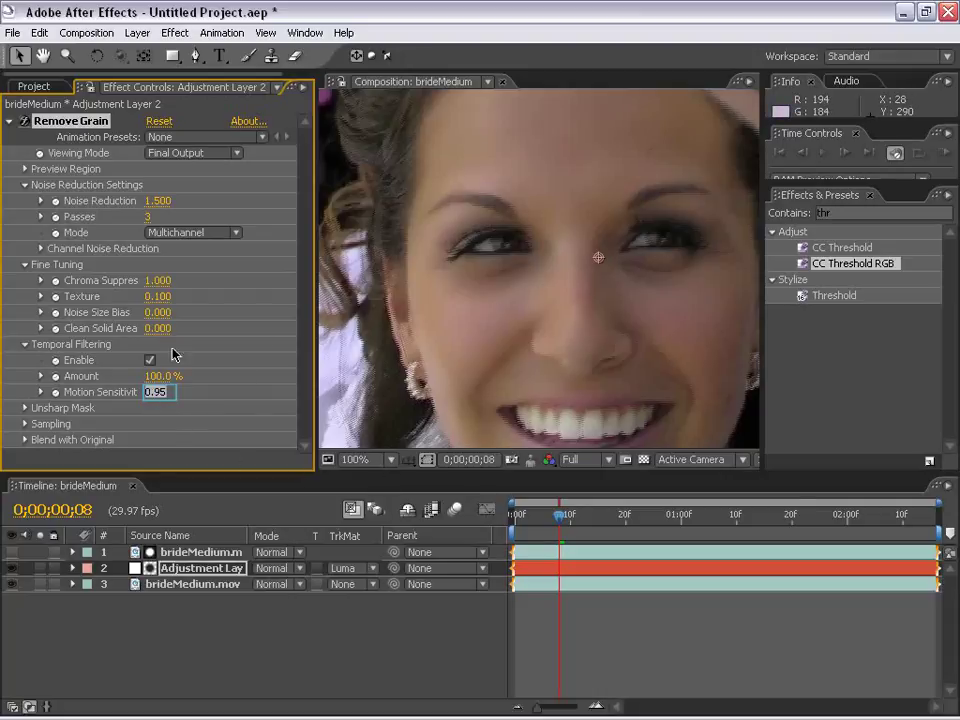
{"action": "left_click", "coordinate": [223, 416]}
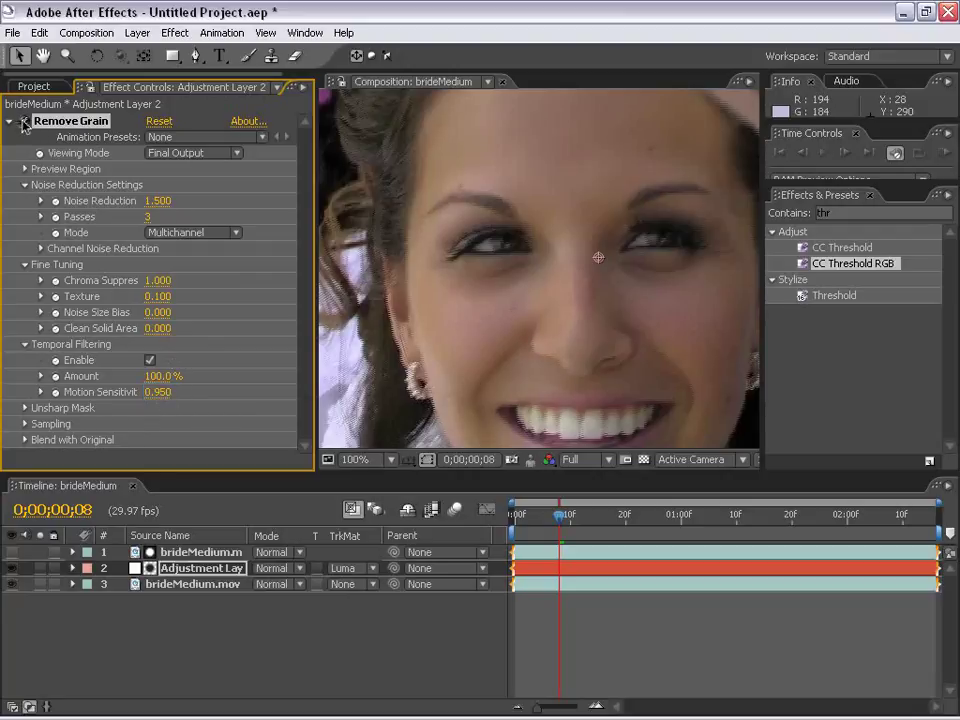
- Set Temporal Filtering's Motion Sensitivity to 0.925 and inspect the result across the face
{"action": "left_click", "coordinate": [156, 392]}
{"action": "key", "text": "BackSpace"}
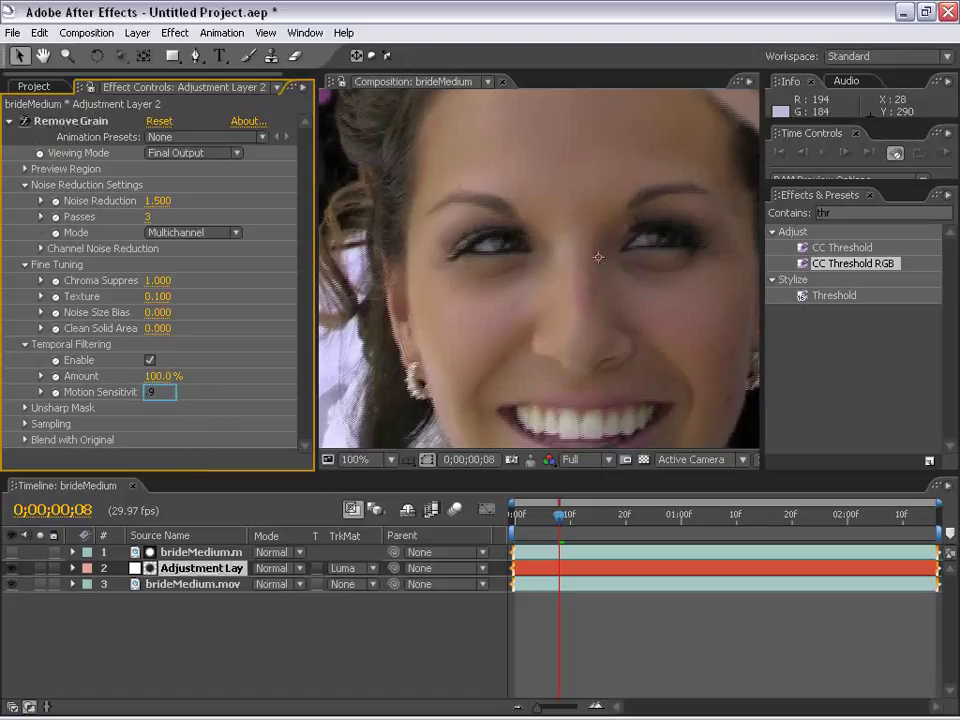
{"action": "type", "text": ".925"}
{"action": "key", "text": "Return"}
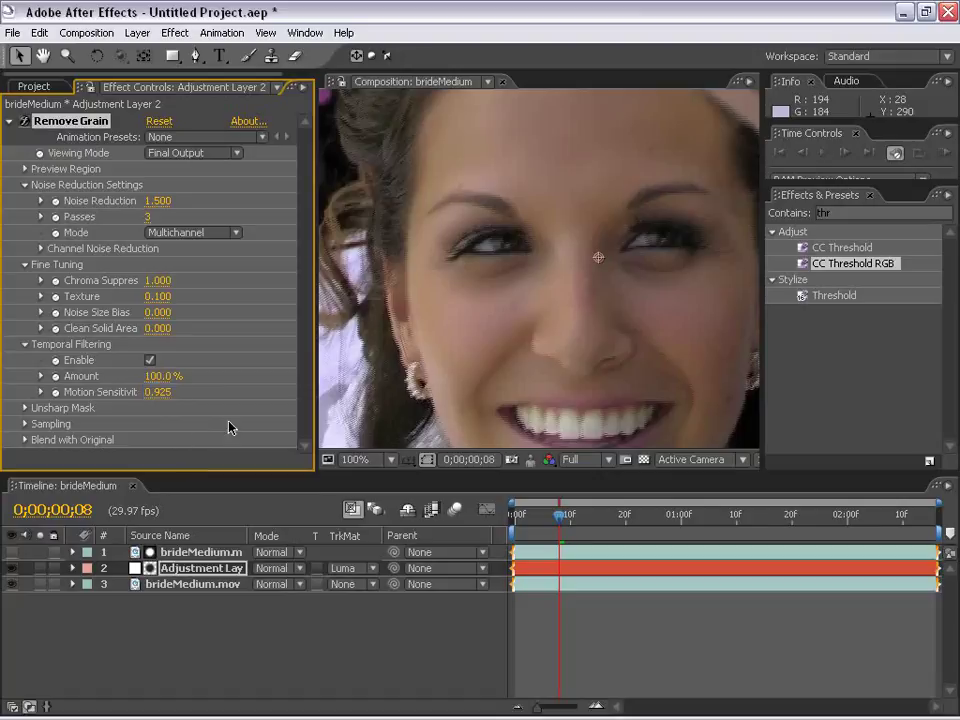
{"action": "left_click", "coordinate": [621, 621]}
{"action": "key", "text": "h"}
{"action": "left_click_drag", "start_coordinate": [506, 364], "coordinate": [562, 273]}
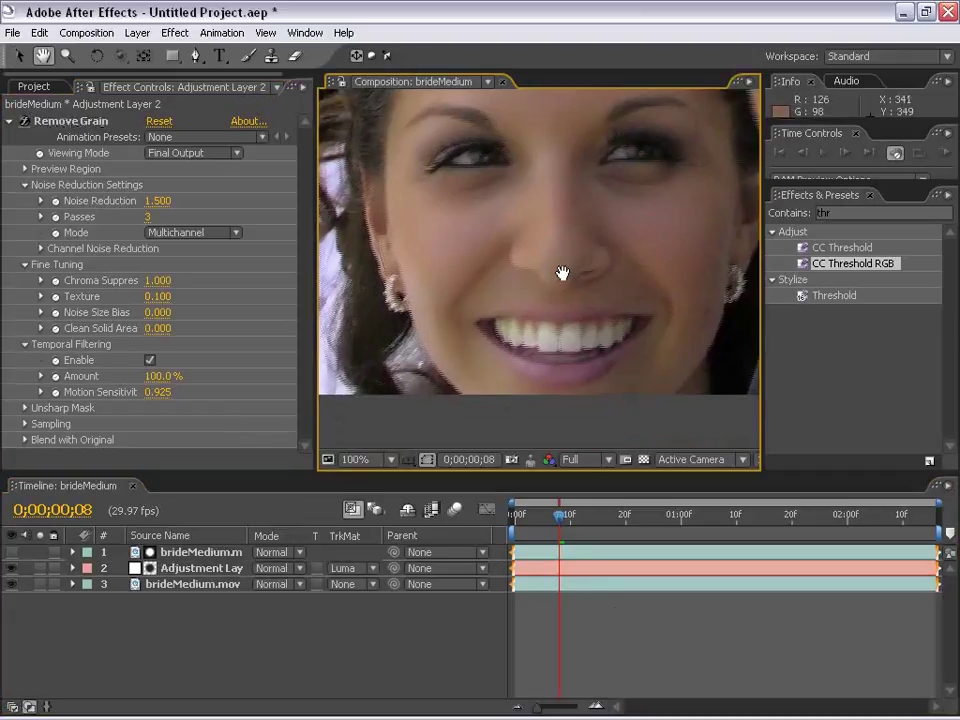
{"action": "left_click_drag", "start_coordinate": [572, 227], "coordinate": [594, 326]}
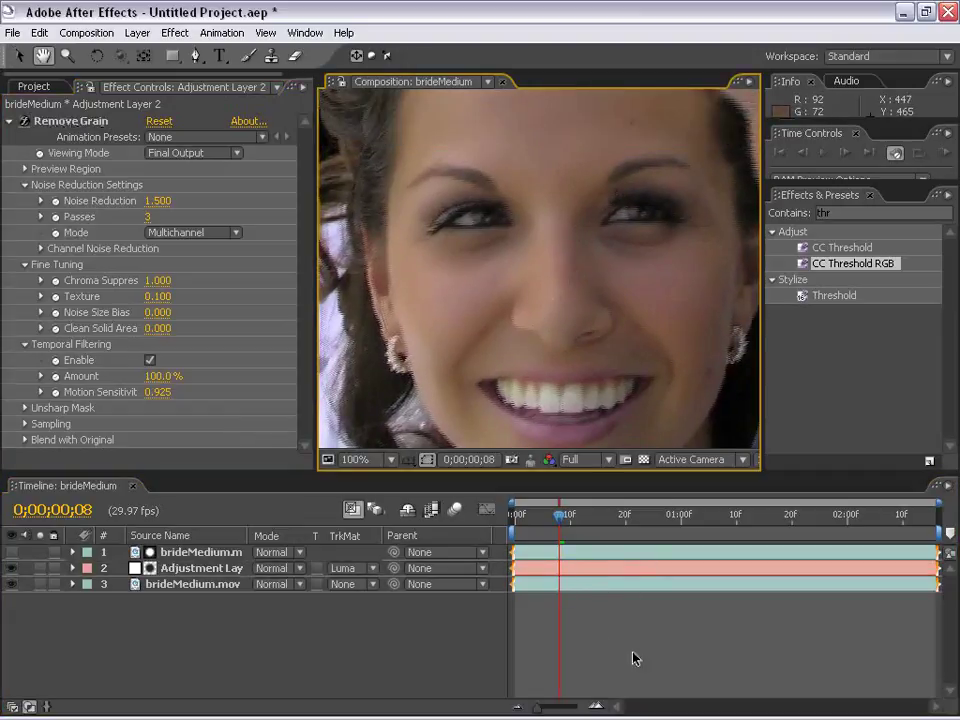
- Show the top black-and-white brideMedium.mov layer and rename it "matte"
{"action": "key", "text": "v"}
{"action": "left_click", "coordinate": [11, 552]}
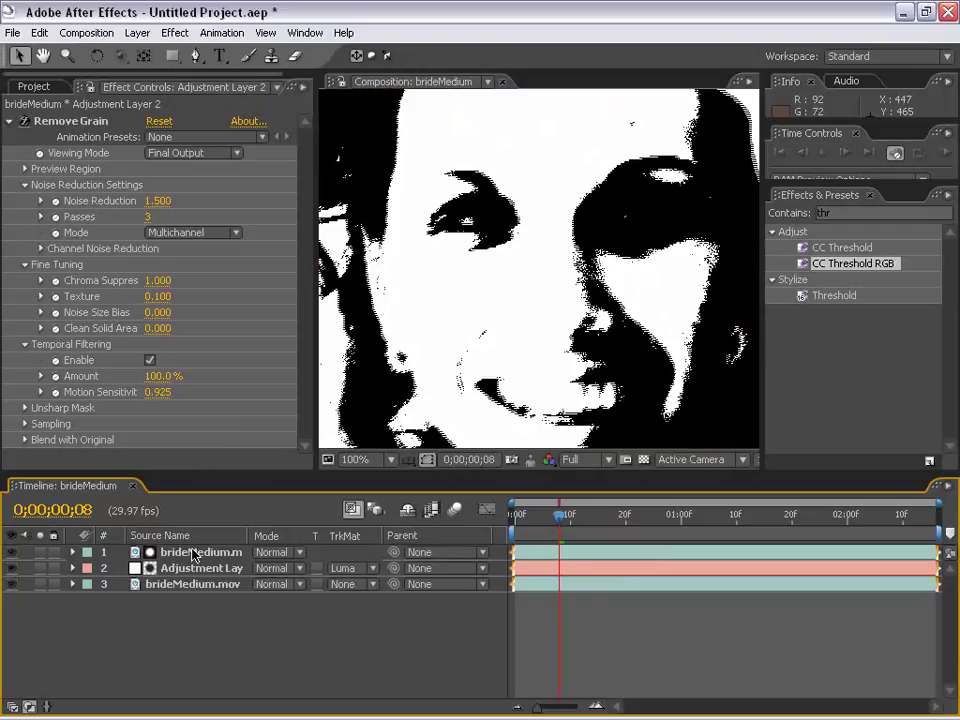
{"action": "left_click", "coordinate": [194, 556]}
{"action": "key", "text": "Return"}
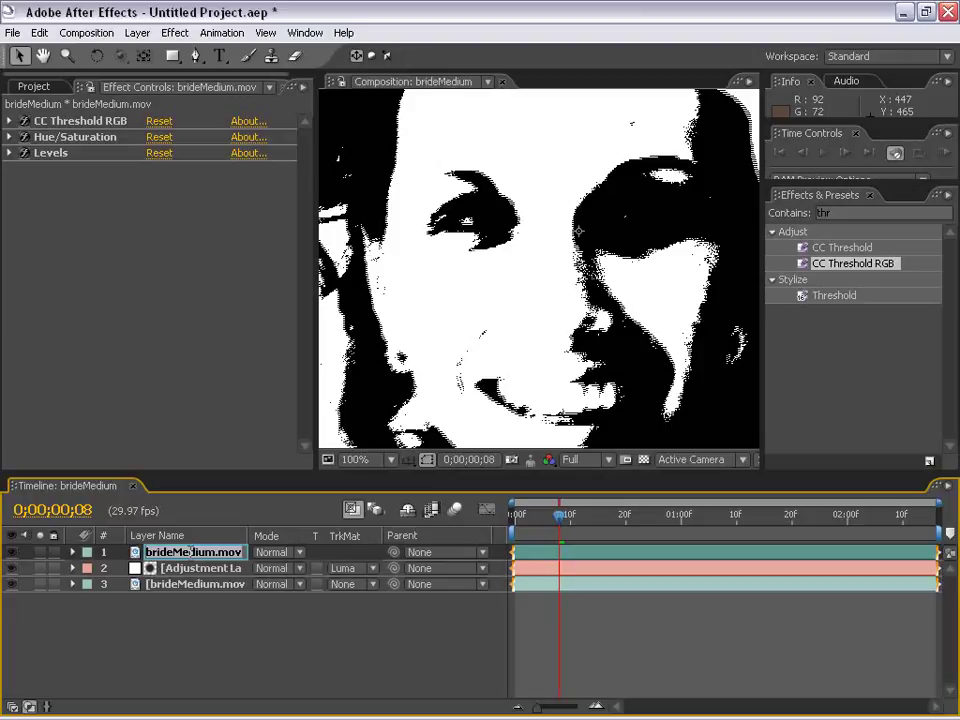
{"action": "type", "text": "matte"}
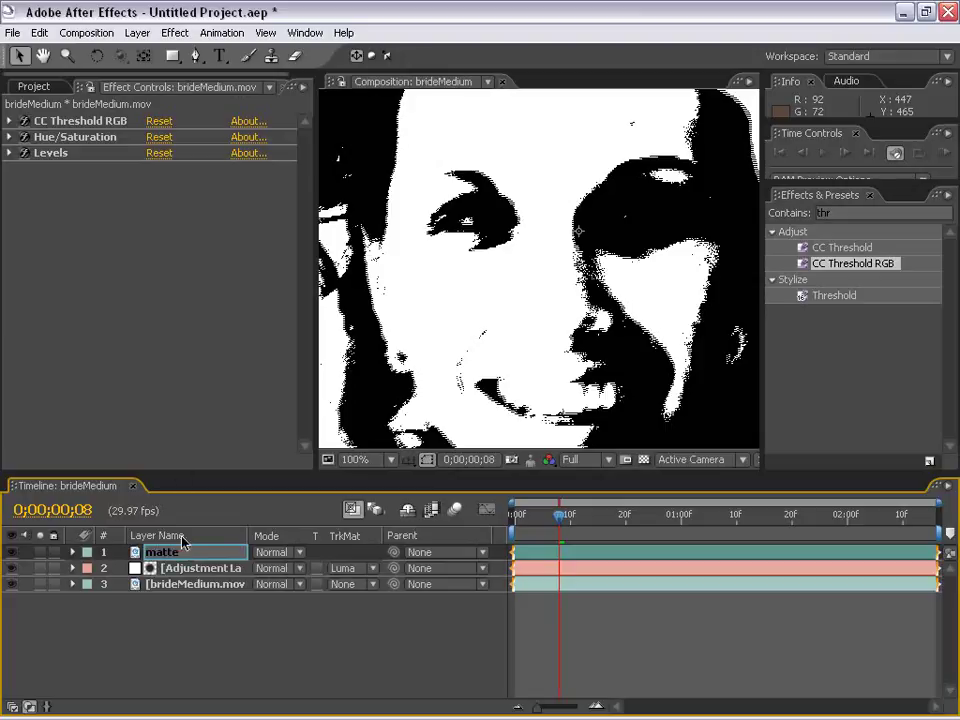
{"action": "key", "text": "Return"}
{"action": "left_click", "coordinate": [173, 616]}
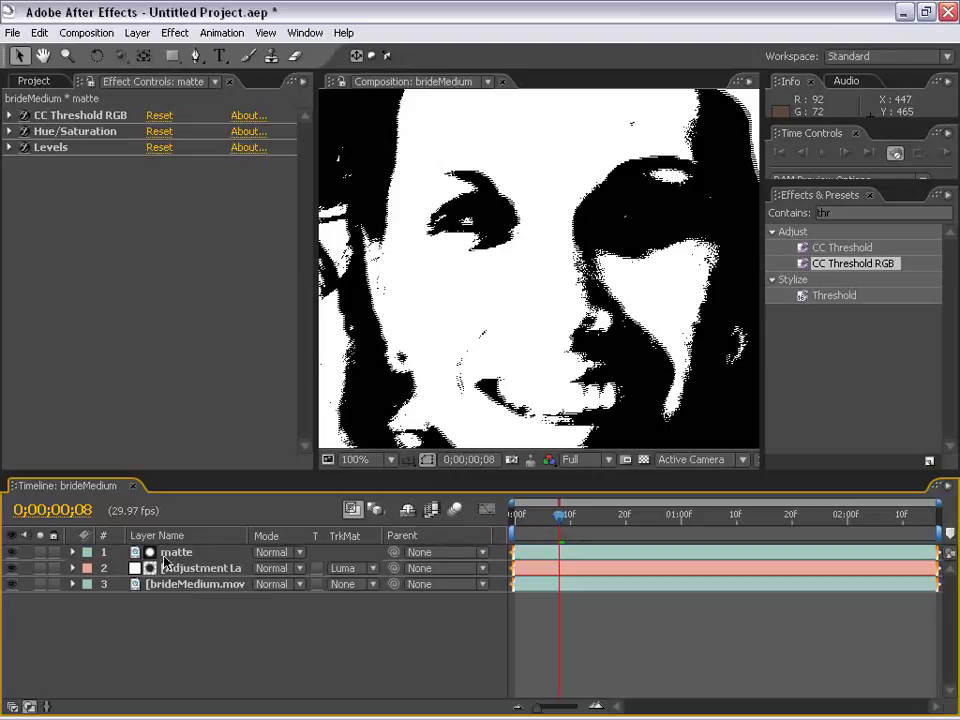
- Apply a Fast Blur effect to the matte layer and set its Blurriness to 6
{"action": "left_click", "coordinate": [546, 553]}
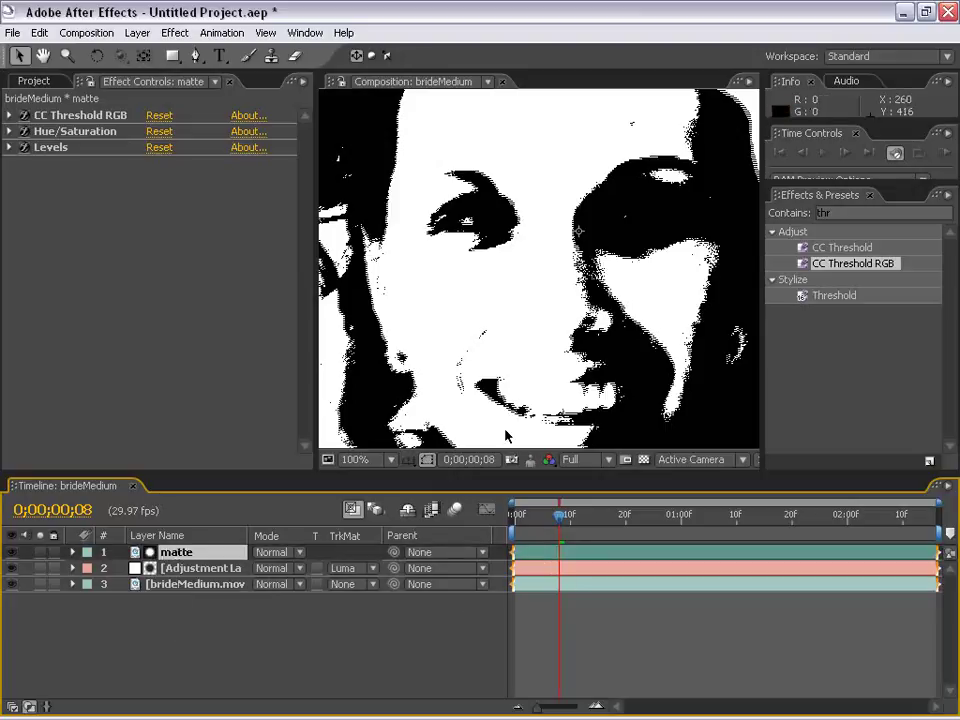
{"action": "key", "text": "h"}
{"action": "left_click_drag", "start_coordinate": [452, 285], "coordinate": [542, 313]}
{"action": "left_click_drag", "start_coordinate": [701, 349], "coordinate": [578, 373]}
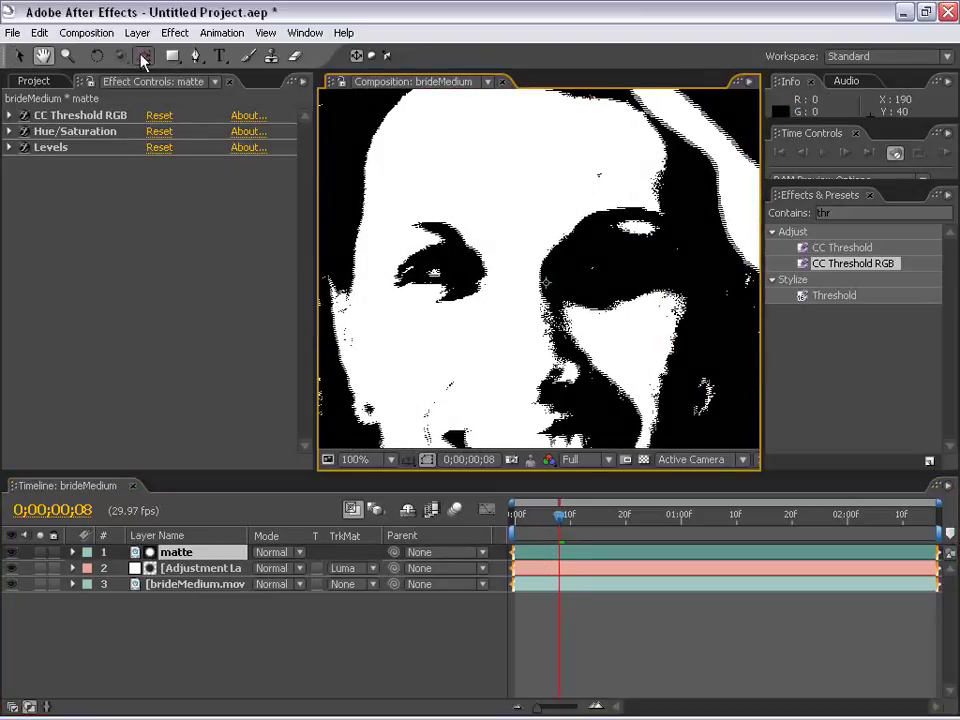
{"action": "left_click", "coordinate": [173, 32]}
{"action": "mouse_move", "coordinate": [204, 160]}
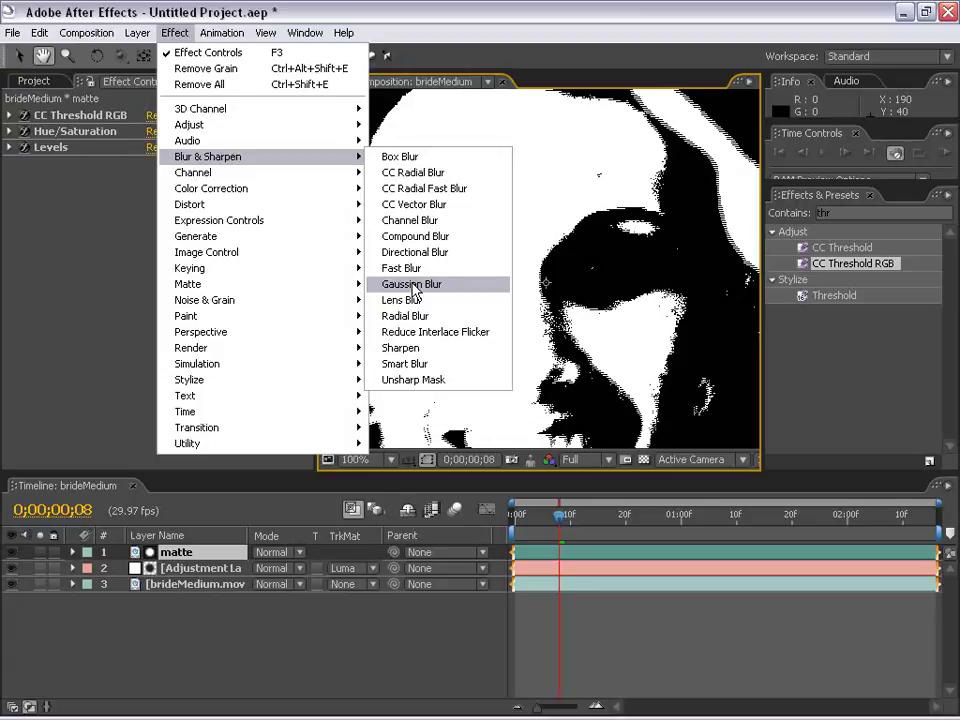
{"action": "left_click", "coordinate": [413, 270]}
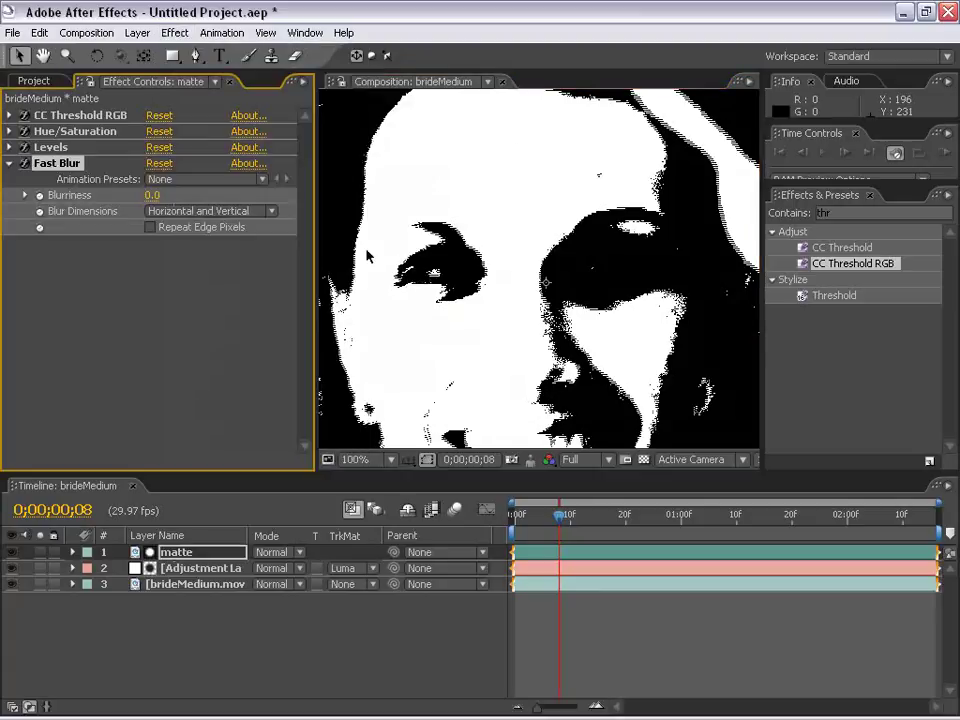
{"action": "left_click", "coordinate": [148, 195]}
{"action": "type", "text": "6"}
{"action": "key", "text": "Return"}
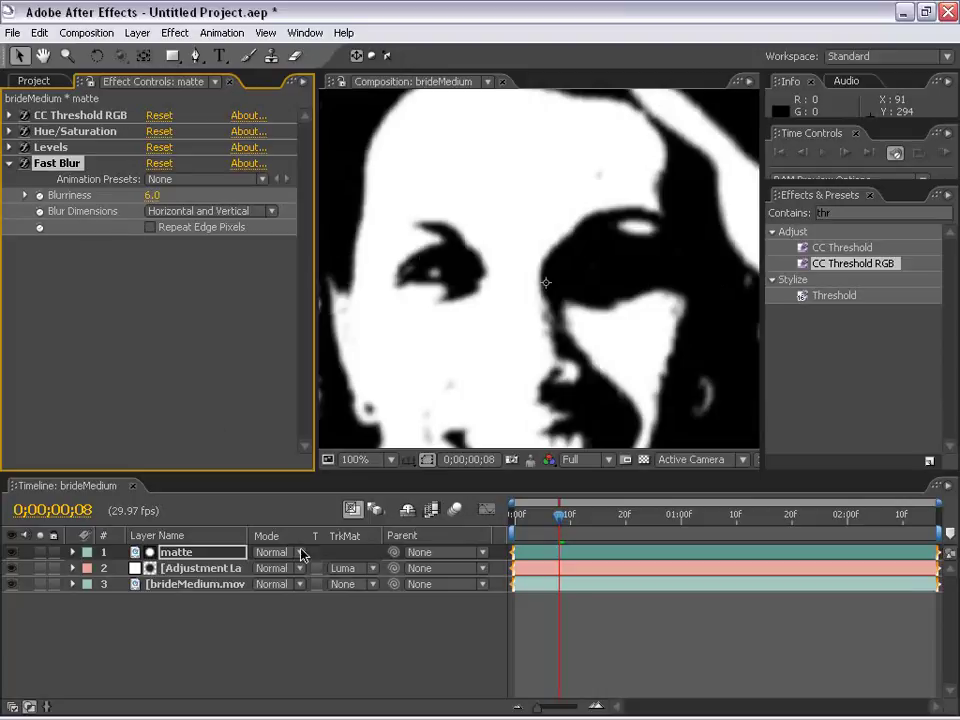
- Hide the matte layer and inspect the smoothed skin around the bride's eyes, nose and mouth
{"action": "left_click", "coordinate": [11, 552]}
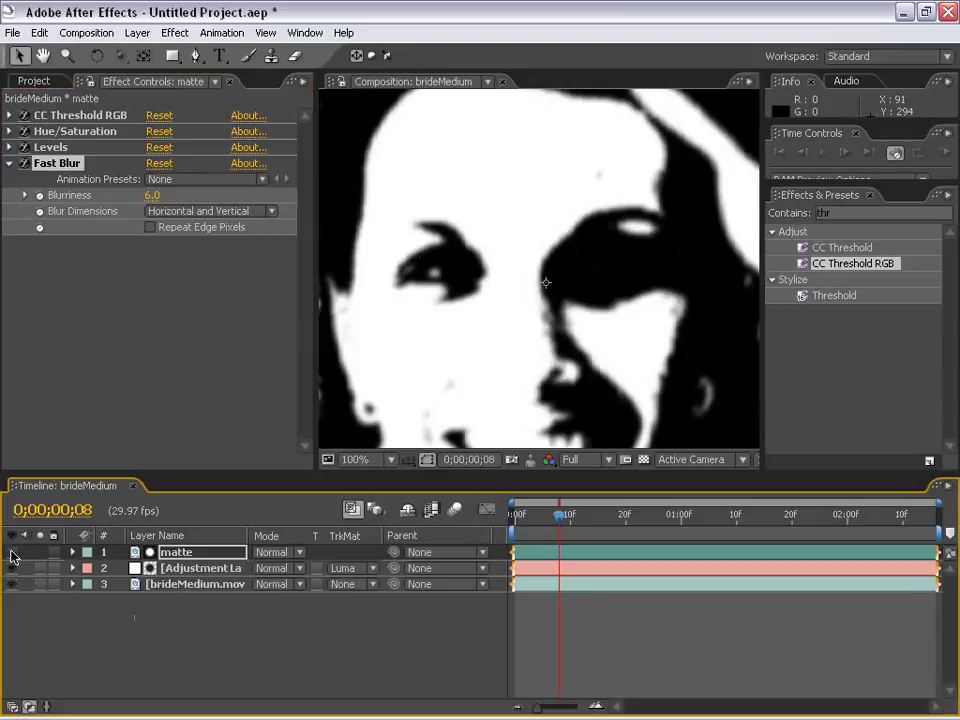
{"action": "key", "text": "h"}
{"action": "left_click_drag", "start_coordinate": [527, 388], "coordinate": [532, 330]}
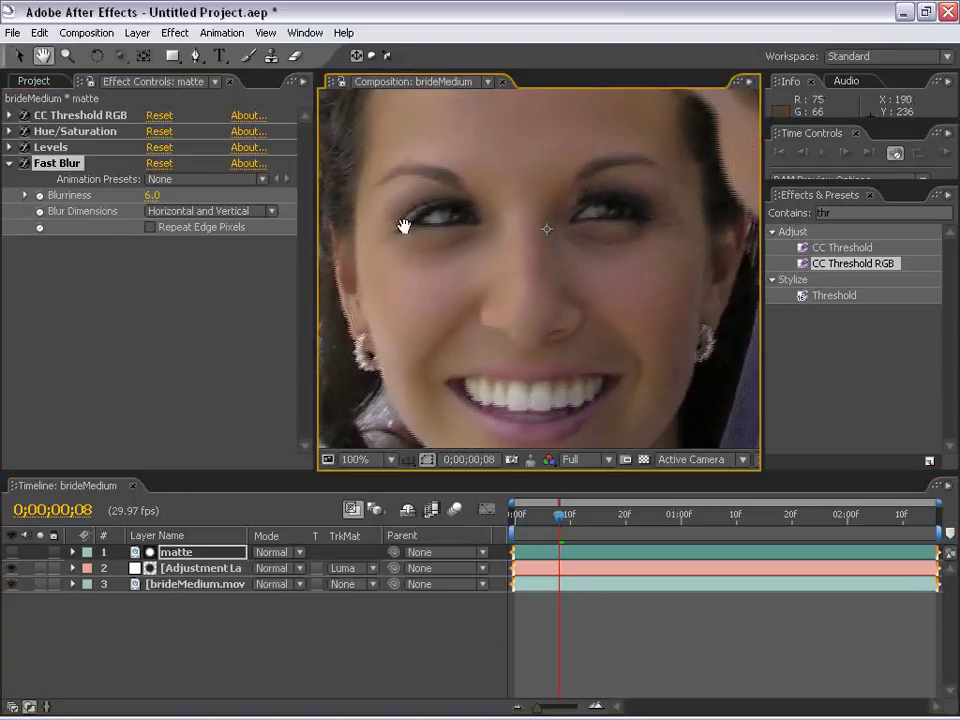
{"action": "left_click_drag", "start_coordinate": [452, 238], "coordinate": [465, 259]}
{"action": "scroll", "coordinate": [465, 260], "scroll_direction": "up", "scroll_amount": 1}
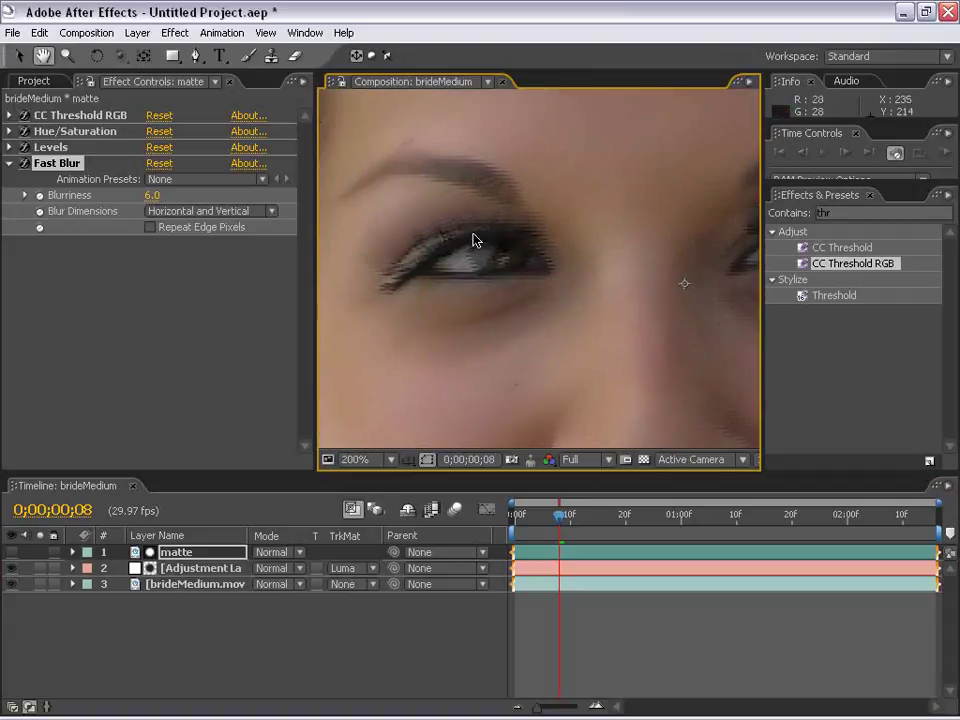
{"action": "scroll", "coordinate": [478, 289], "scroll_direction": "down", "scroll_amount": 1}
{"action": "left_click_drag", "start_coordinate": [651, 375], "coordinate": [529, 335]}
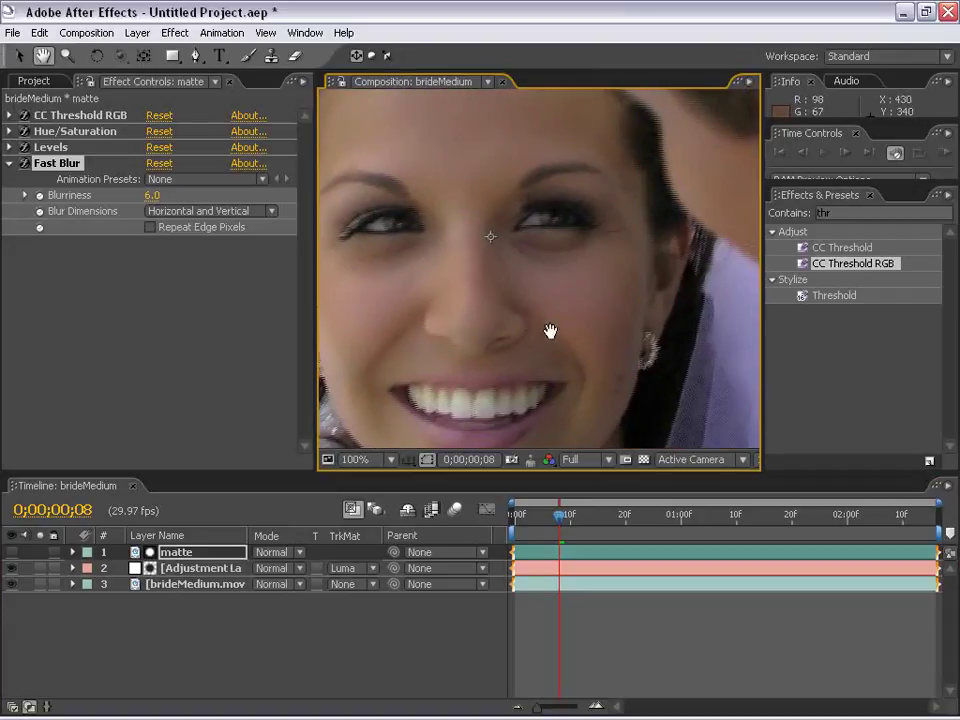
{"action": "left_click_drag", "start_coordinate": [463, 302], "coordinate": [519, 313]}
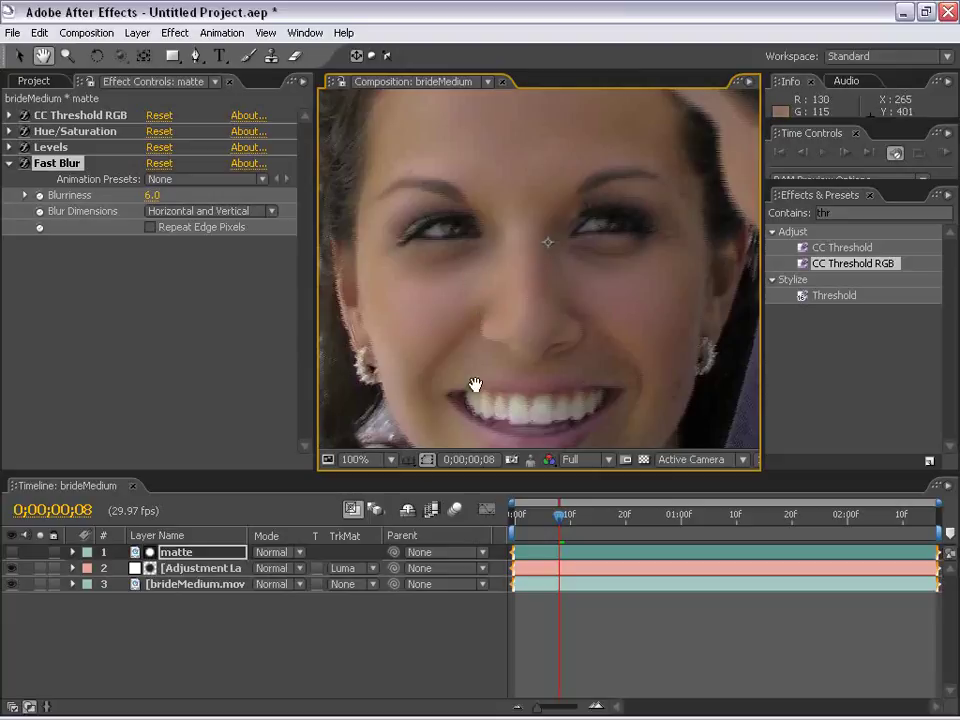
{"action": "left_click_drag", "start_coordinate": [476, 388], "coordinate": [512, 418]}
{"action": "scroll", "coordinate": [480, 306], "scroll_direction": "up", "scroll_amount": 1}
{"action": "scroll", "coordinate": [510, 289], "scroll_direction": "down", "scroll_amount": 1}
{"action": "left_click_drag", "start_coordinate": [549, 329], "coordinate": [523, 332]}
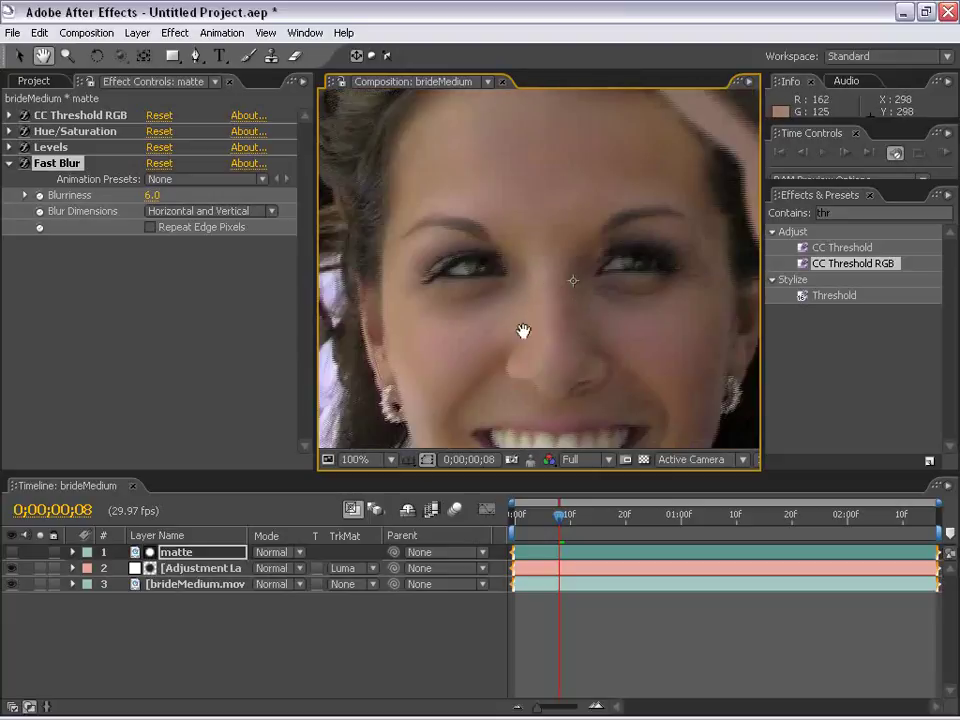
{"action": "left_click_drag", "start_coordinate": [601, 379], "coordinate": [578, 289]}
{"action": "scroll", "coordinate": [516, 309], "scroll_direction": "up", "scroll_amount": 1}
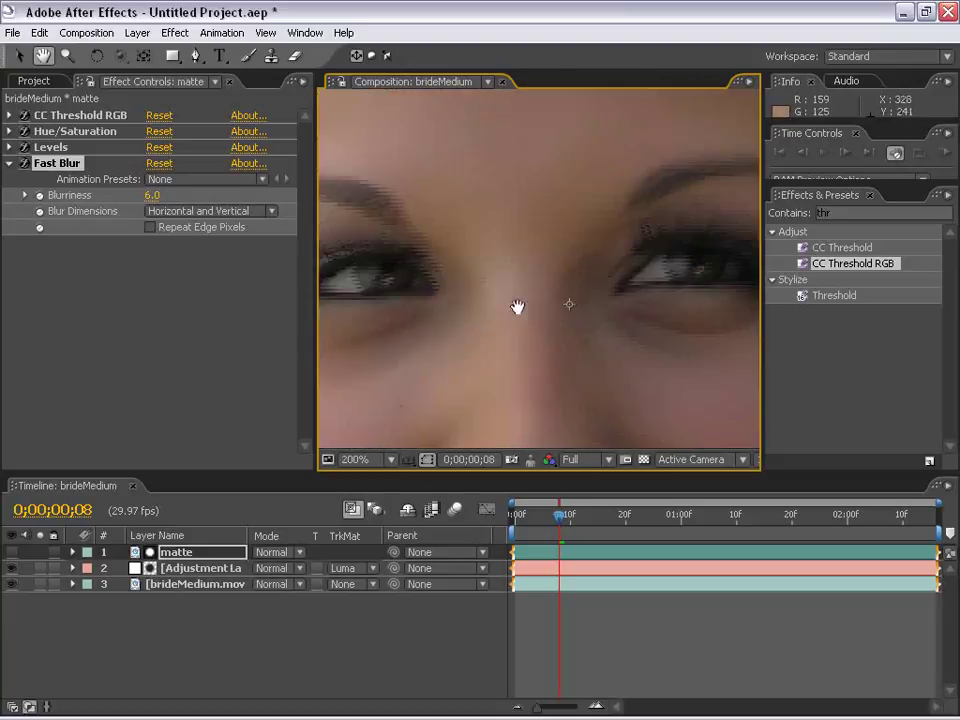
- Toggle the adjustment layer's visibility to compare the face with and without the grain removal, close up and in full frame
{"action": "left_click", "coordinate": [12, 568]}
{"action": "scroll", "coordinate": [720, 259], "scroll_direction": "down", "scroll_amount": 1}
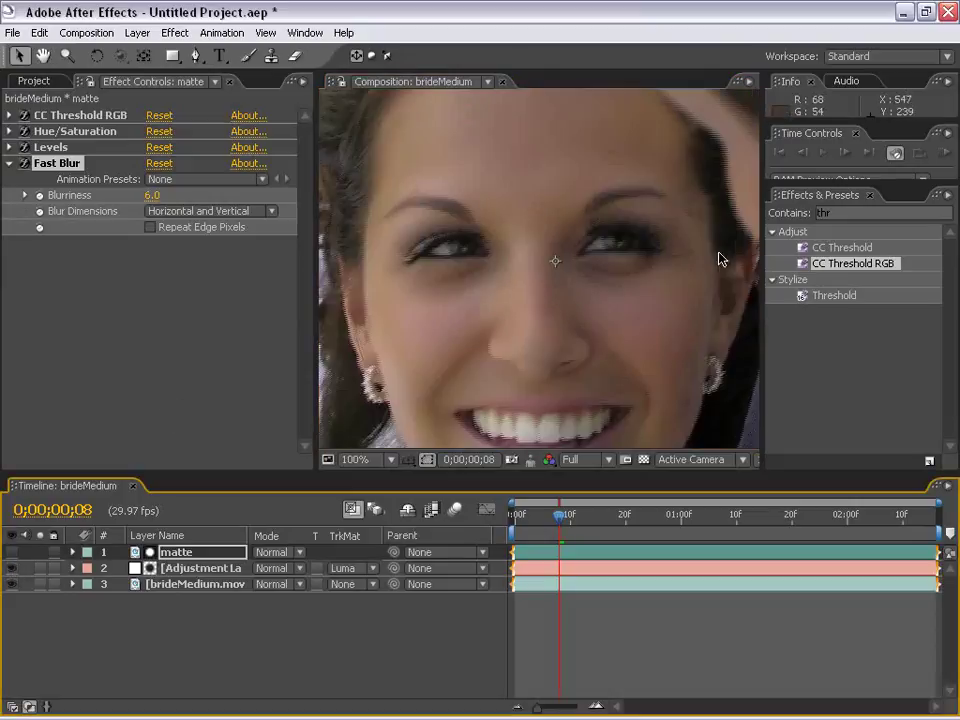
{"action": "left_click_drag", "start_coordinate": [559, 352], "coordinate": [557, 279]}
{"action": "scroll", "coordinate": [572, 294], "scroll_direction": "down", "scroll_amount": 1}
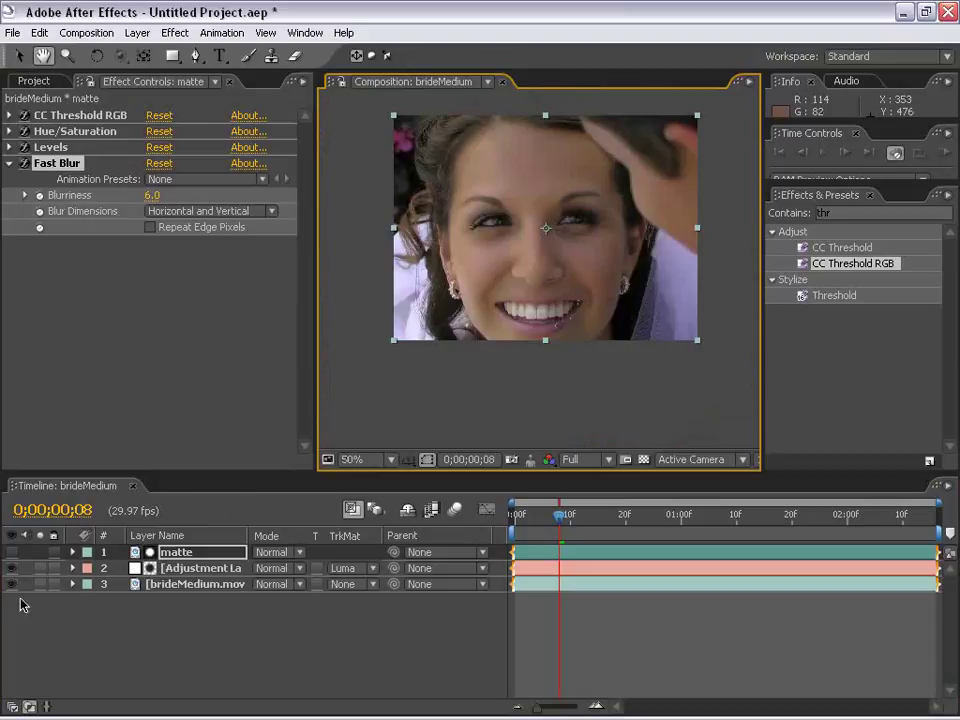
{"action": "left_click", "coordinate": [568, 411]}
{"action": "left_click", "coordinate": [11, 573]}
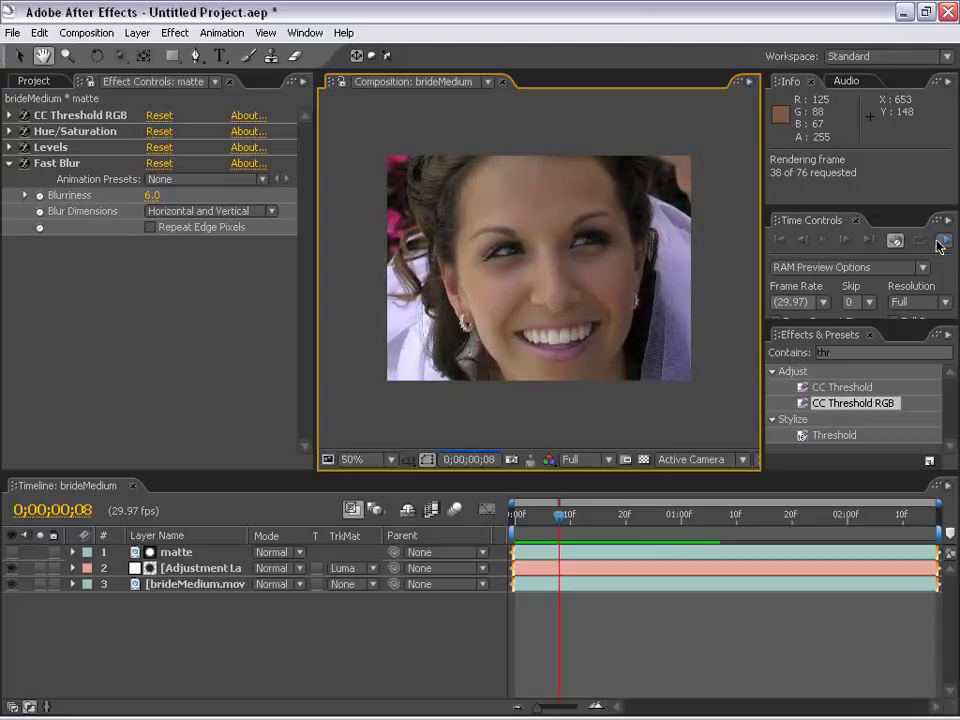
- Stop the running preview render and play a RAM preview in the maximized composition view at 100%
{"action": "key", "text": "space"}
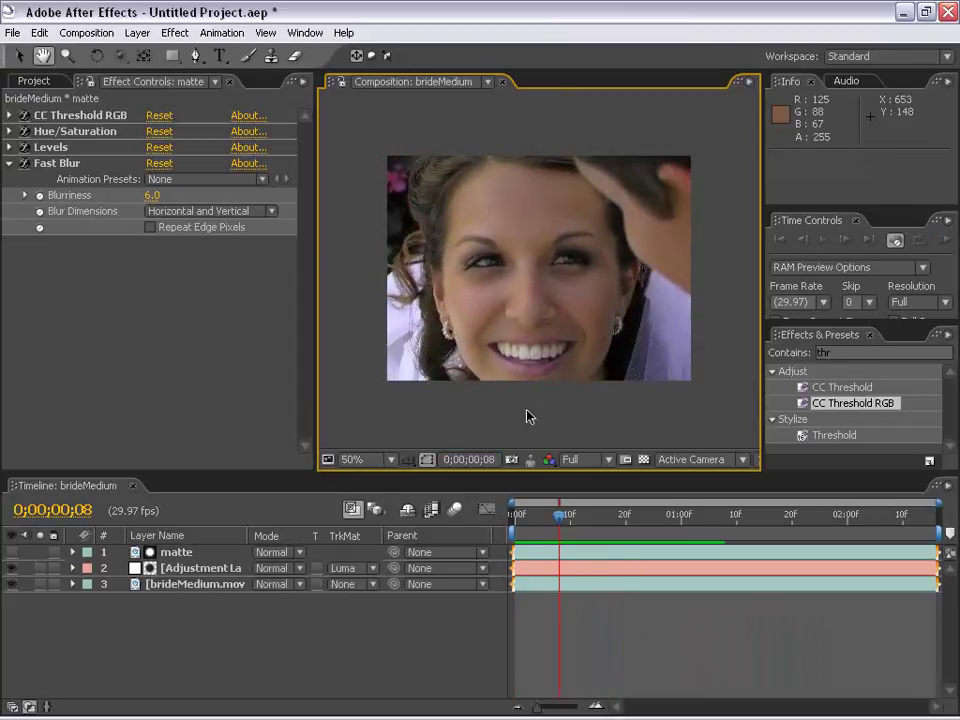
{"action": "key", "text": "grave"}
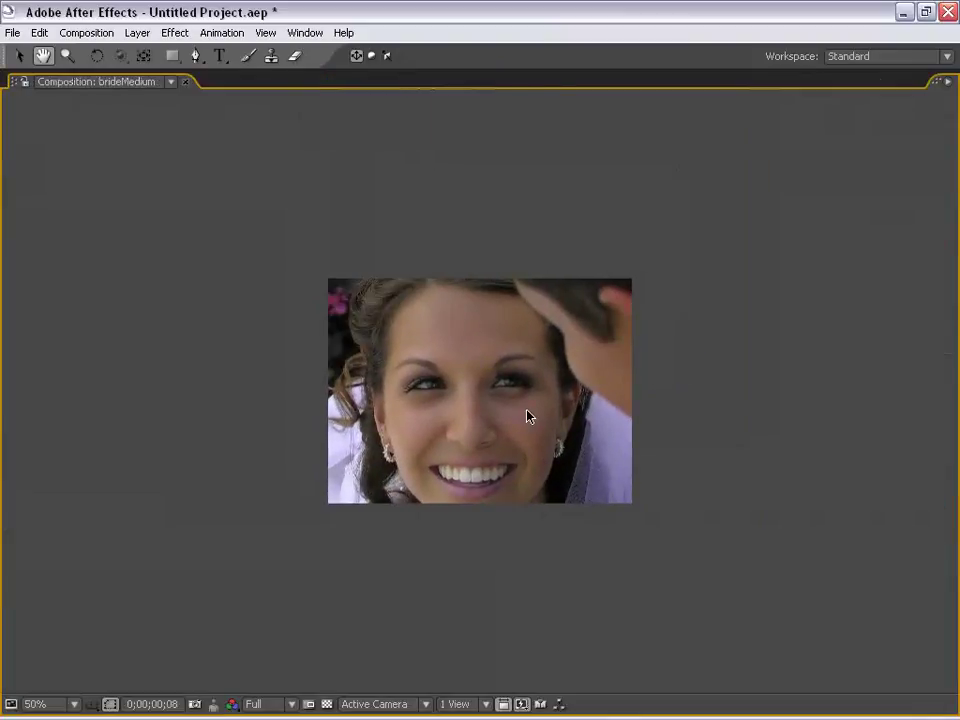
{"action": "scroll", "coordinate": [441, 461], "scroll_direction": "up", "scroll_amount": 2}
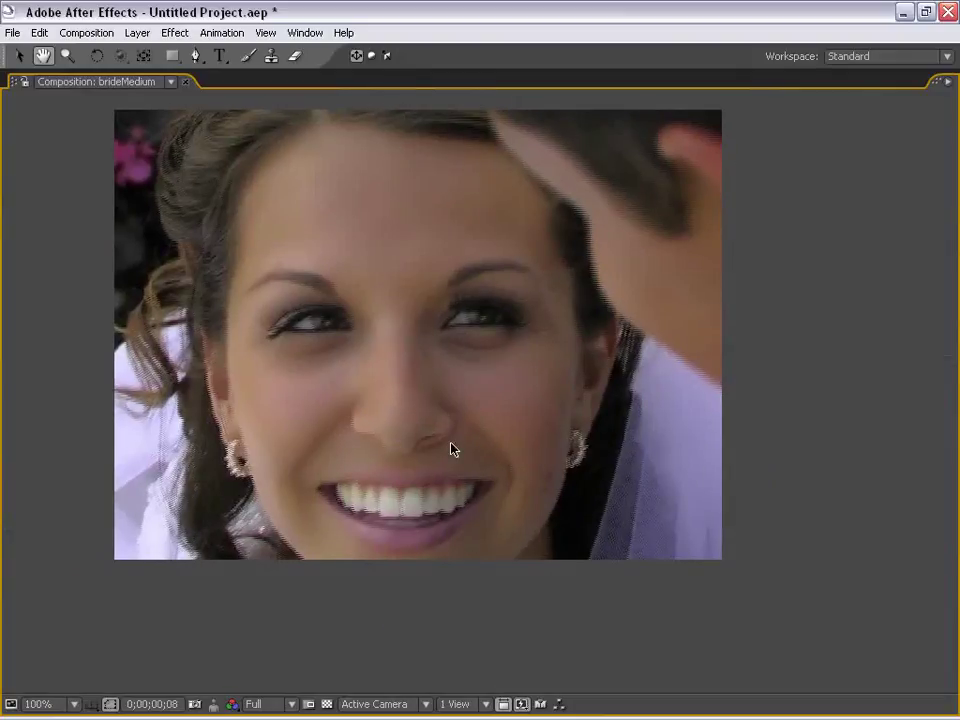
{"action": "key", "text": "KP_0"}
{"action": "key", "text": "grave"}
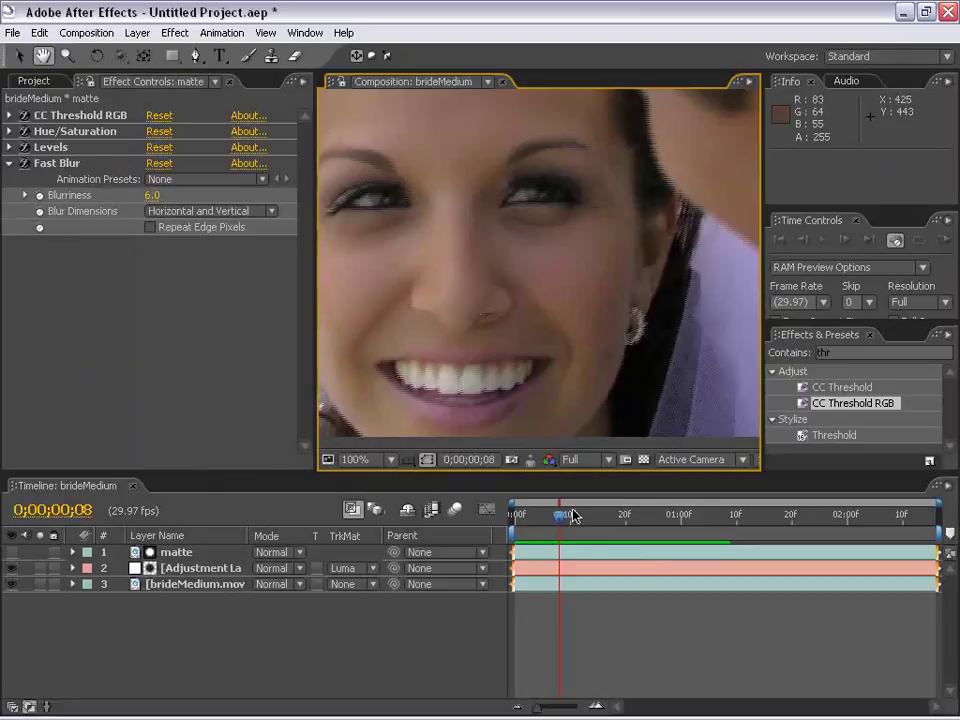
- Go to frame 0;00;00;16 and examine the skin around the nose, mouth and cheek at 200% and 400% magnification
{"action": "left_click_drag", "start_coordinate": [572, 516], "coordinate": [598, 521]}
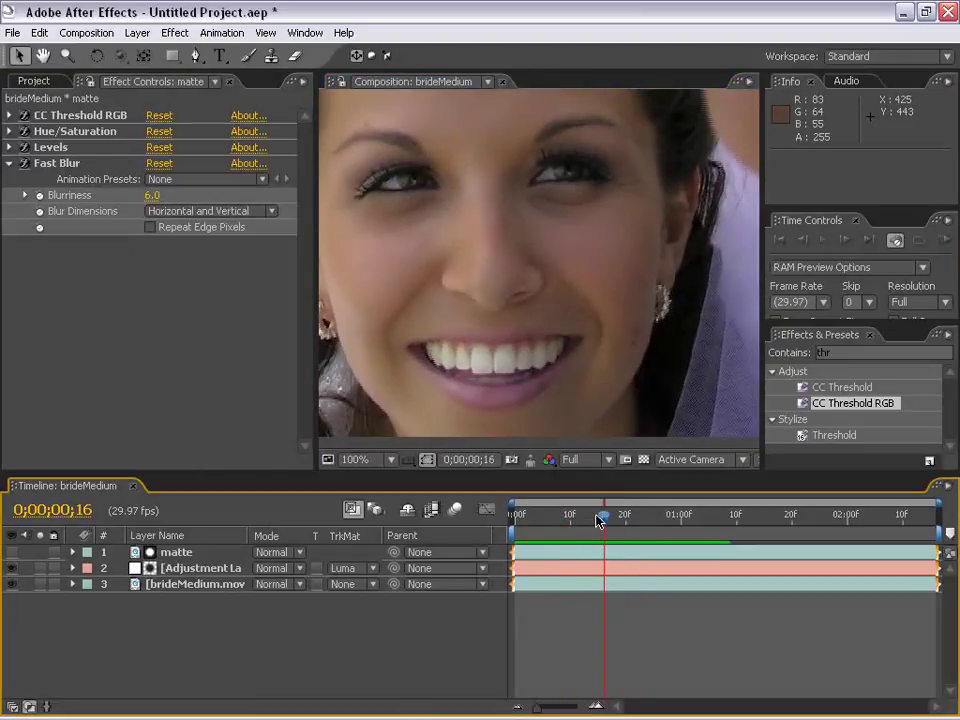
{"action": "key", "text": "space"}
{"action": "left_click_drag", "start_coordinate": [435, 285], "coordinate": [491, 253]}
{"action": "scroll", "coordinate": [491, 253], "scroll_direction": "up", "scroll_amount": 1}
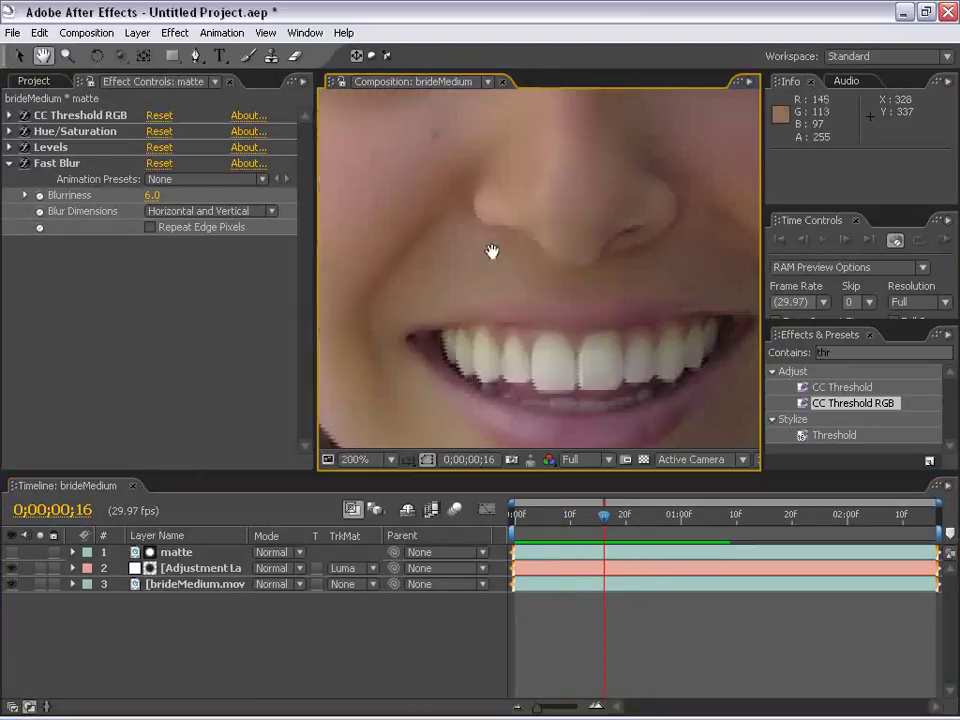
{"action": "left_click_drag", "start_coordinate": [416, 369], "coordinate": [392, 220]}
{"action": "left_click_drag", "start_coordinate": [662, 192], "coordinate": [508, 272]}
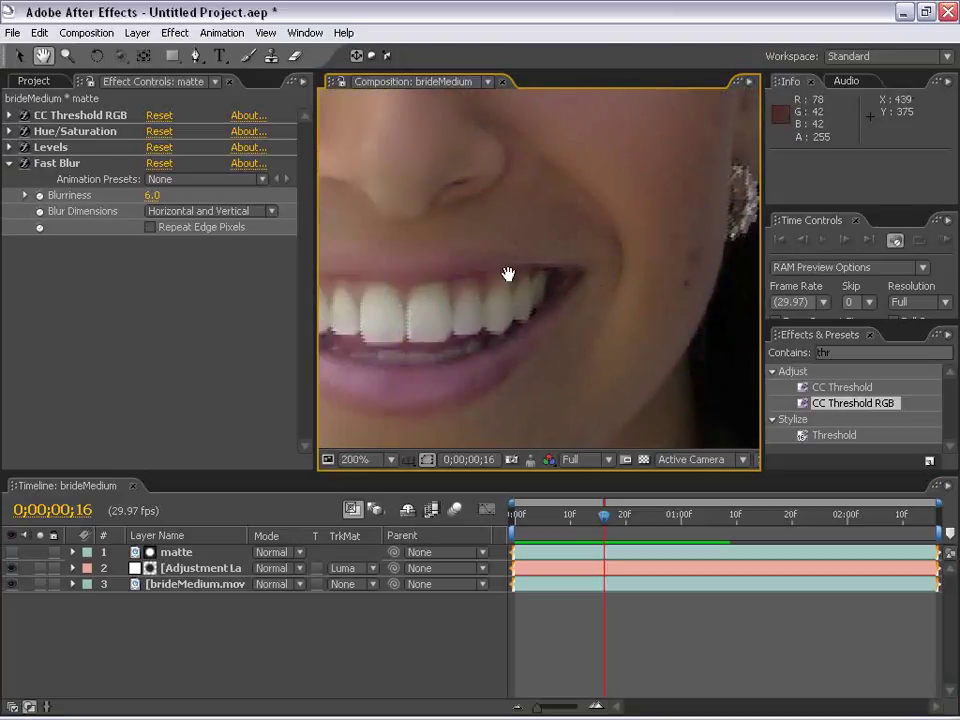
{"action": "scroll", "coordinate": [500, 326], "scroll_direction": "up", "scroll_amount": 2}
{"action": "left_click_drag", "start_coordinate": [500, 326], "coordinate": [446, 221]}
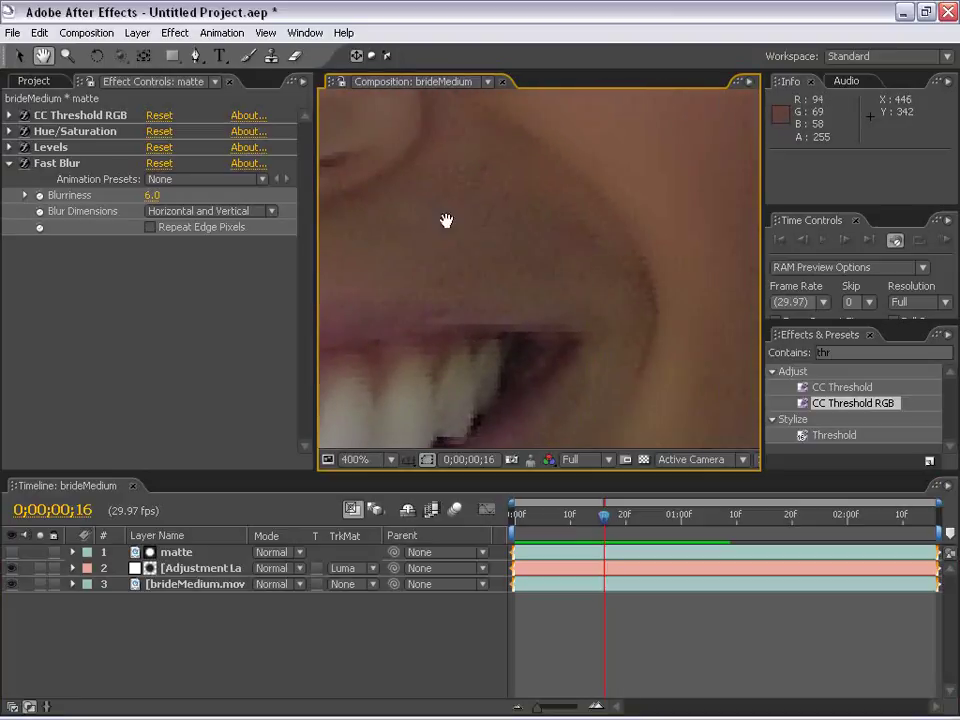
{"action": "left_click_drag", "start_coordinate": [472, 287], "coordinate": [480, 178]}
{"action": "scroll", "coordinate": [490, 268], "scroll_direction": "down", "scroll_amount": 2}
{"action": "scroll", "coordinate": [574, 334], "scroll_direction": "up", "scroll_amount": 1}
{"action": "left_click_drag", "start_coordinate": [700, 270], "coordinate": [557, 321]}
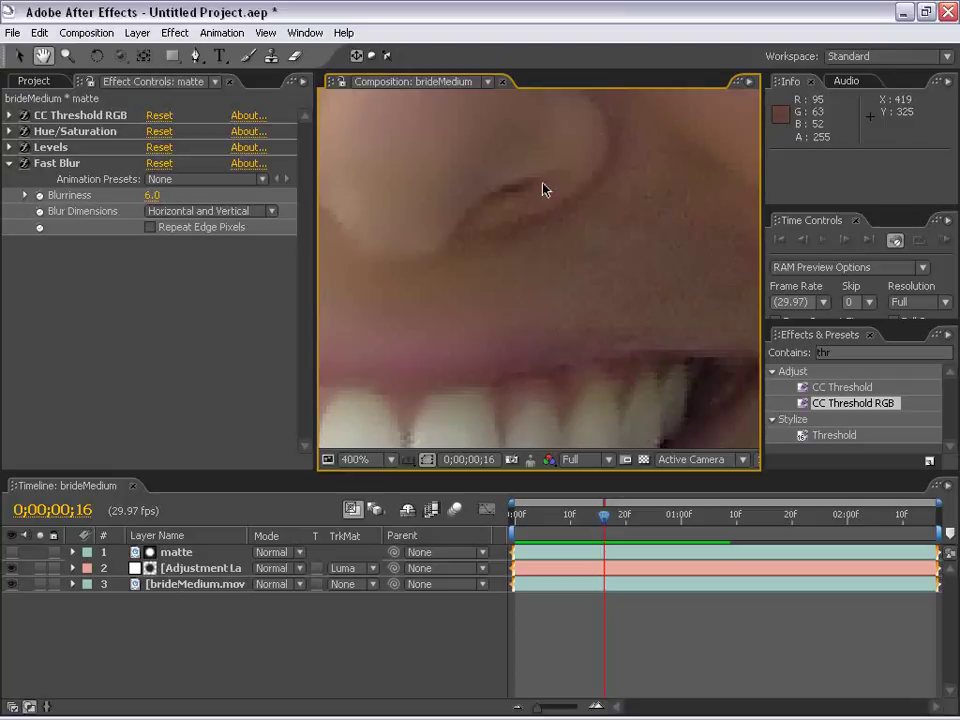
{"action": "scroll", "coordinate": [543, 189], "scroll_direction": "down", "scroll_amount": 1}
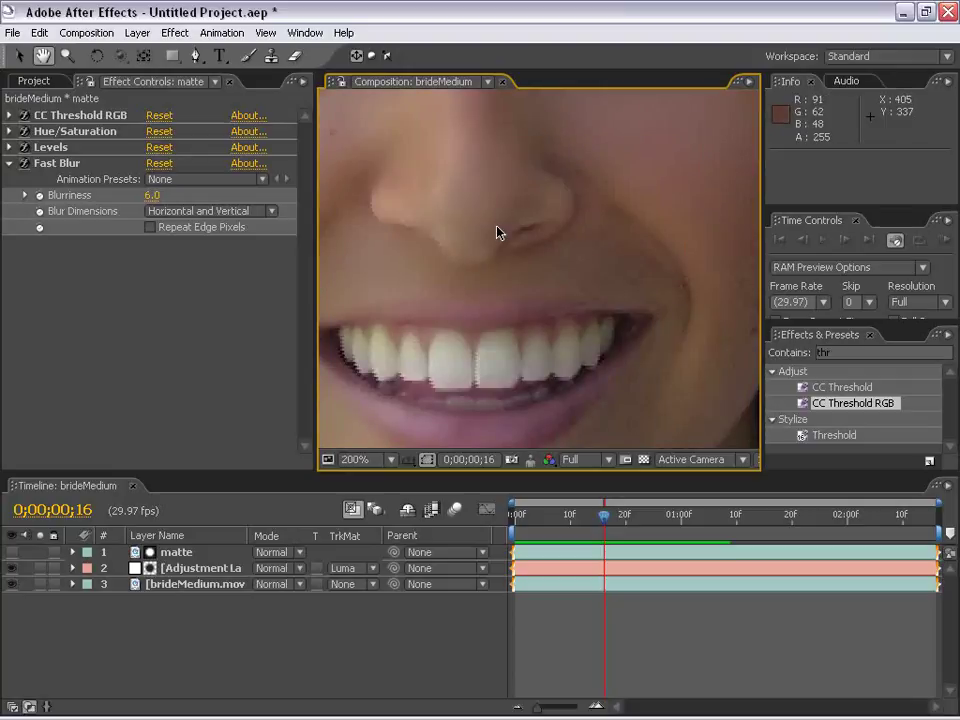
- Review the adjustment layer's Remove Grain settings and examine the skin around the eye and forehead up close
{"action": "left_click", "coordinate": [197, 568]}
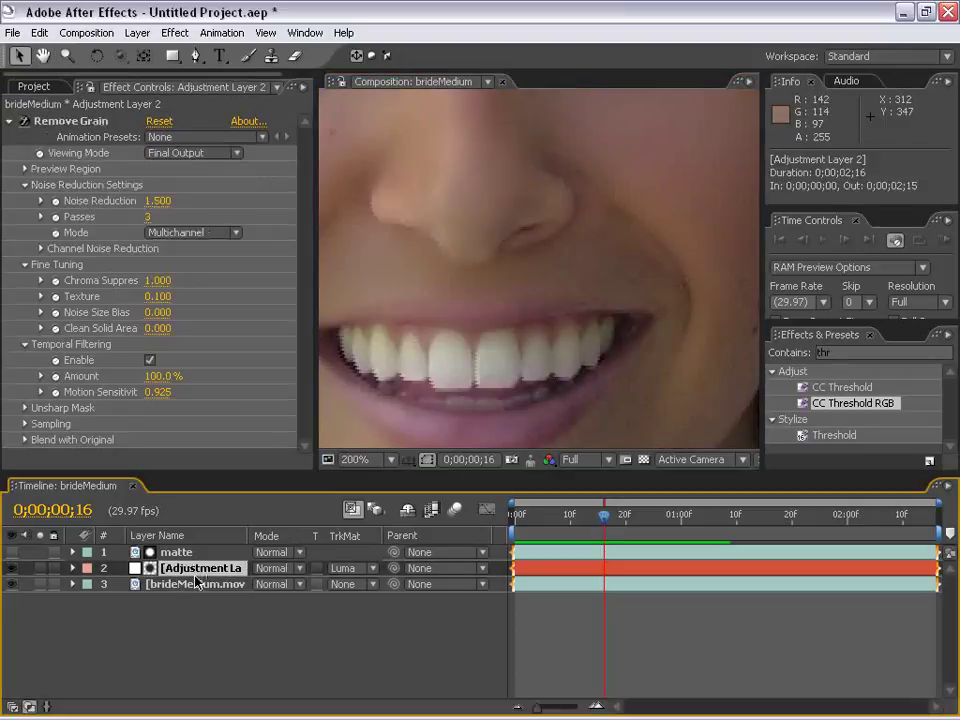
{"action": "left_click", "coordinate": [205, 635]}
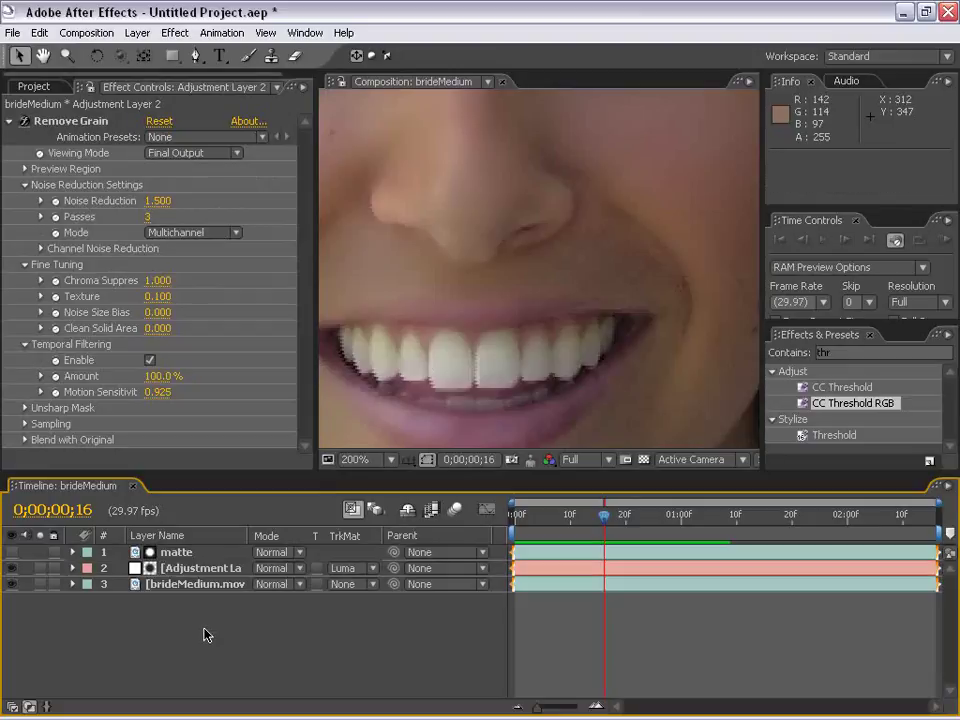
{"action": "left_click", "coordinate": [12, 552]}
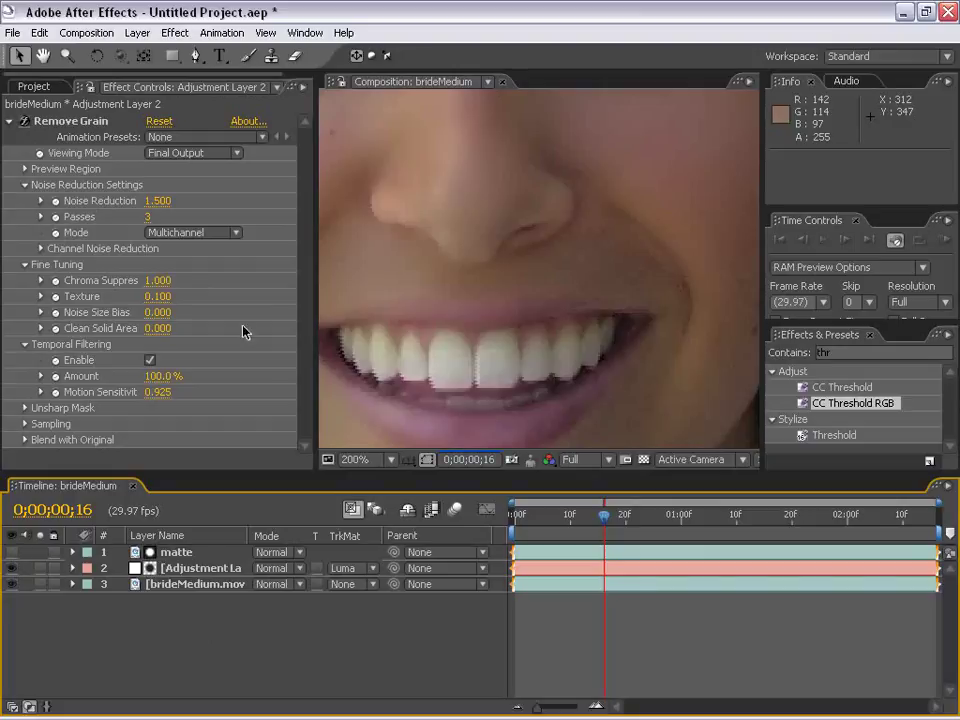
{"action": "key", "text": "h"}
{"action": "left_click_drag", "start_coordinate": [429, 298], "coordinate": [549, 285]}
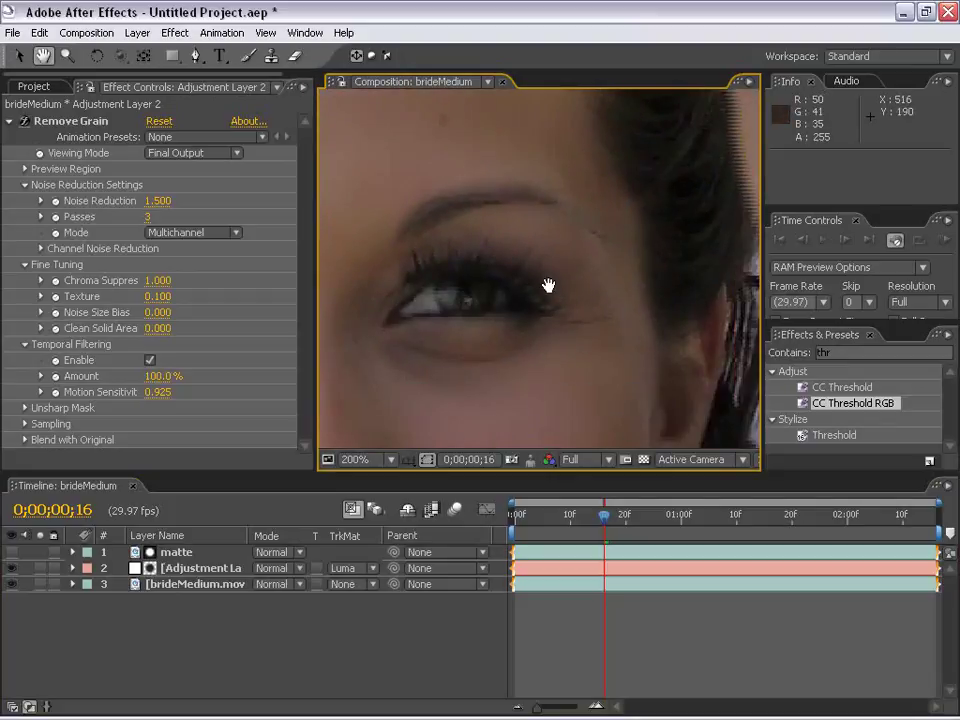
{"action": "scroll", "coordinate": [568, 240], "scroll_direction": "up", "scroll_amount": 1}
{"action": "left_click_drag", "start_coordinate": [568, 240], "coordinate": [541, 293]}
{"action": "left_click_drag", "start_coordinate": [539, 241], "coordinate": [518, 350]}
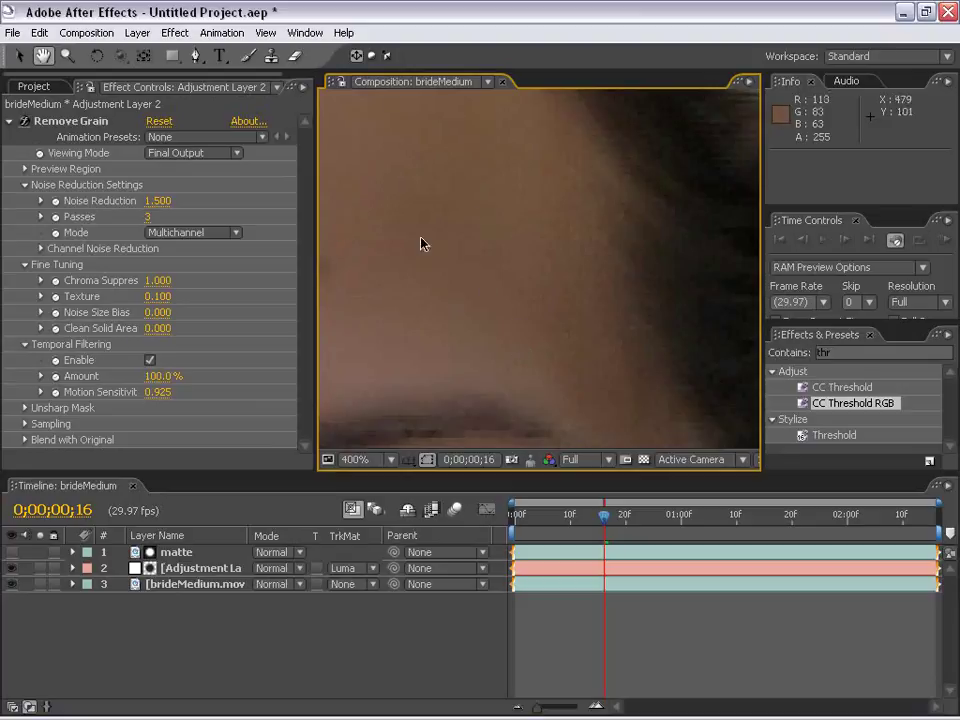
- Add an Add Grain effect to the adjustment layer and choose the Kodak Vision 250D (5246) preset
{"action": "left_click", "coordinate": [181, 569]}
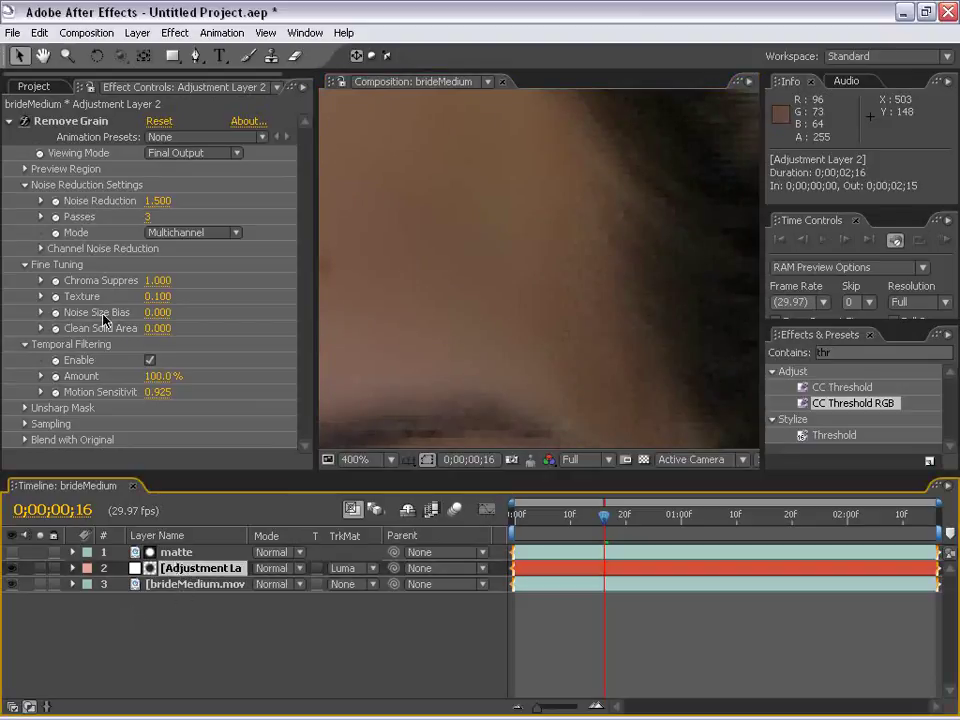
{"action": "left_click", "coordinate": [175, 33]}
{"action": "mouse_move", "coordinate": [261, 310]}
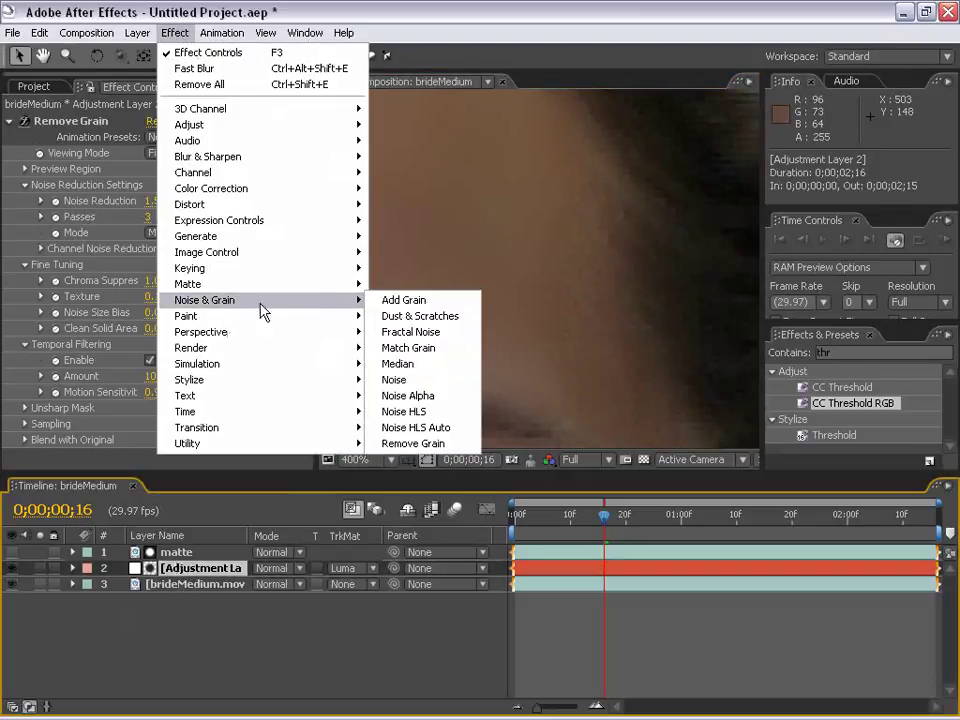
{"action": "left_click", "coordinate": [382, 302]}
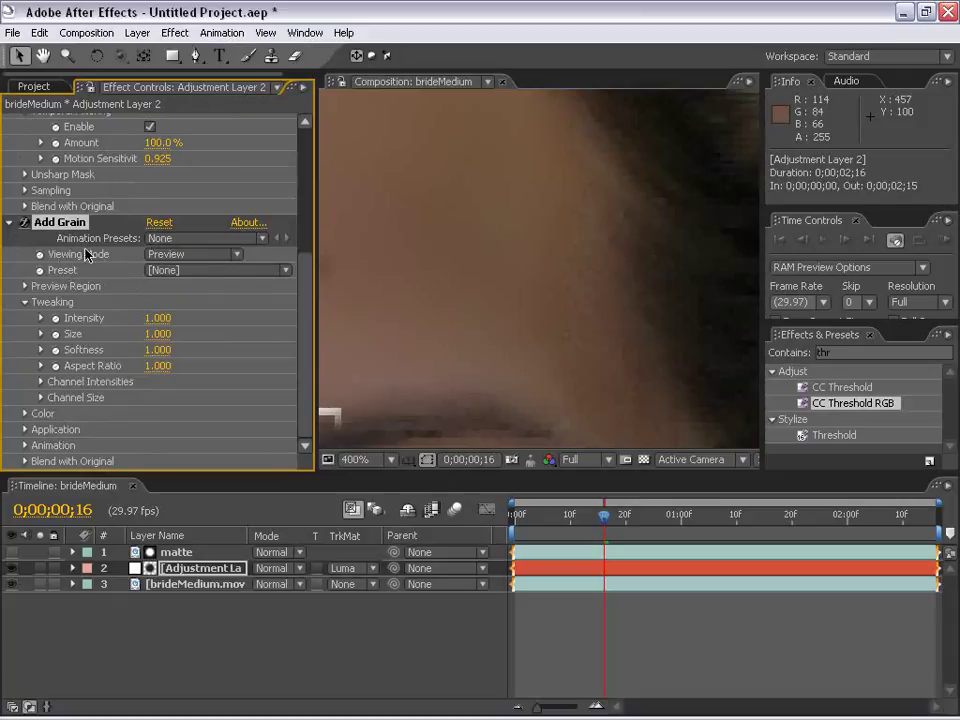
{"action": "left_click", "coordinate": [184, 272]}
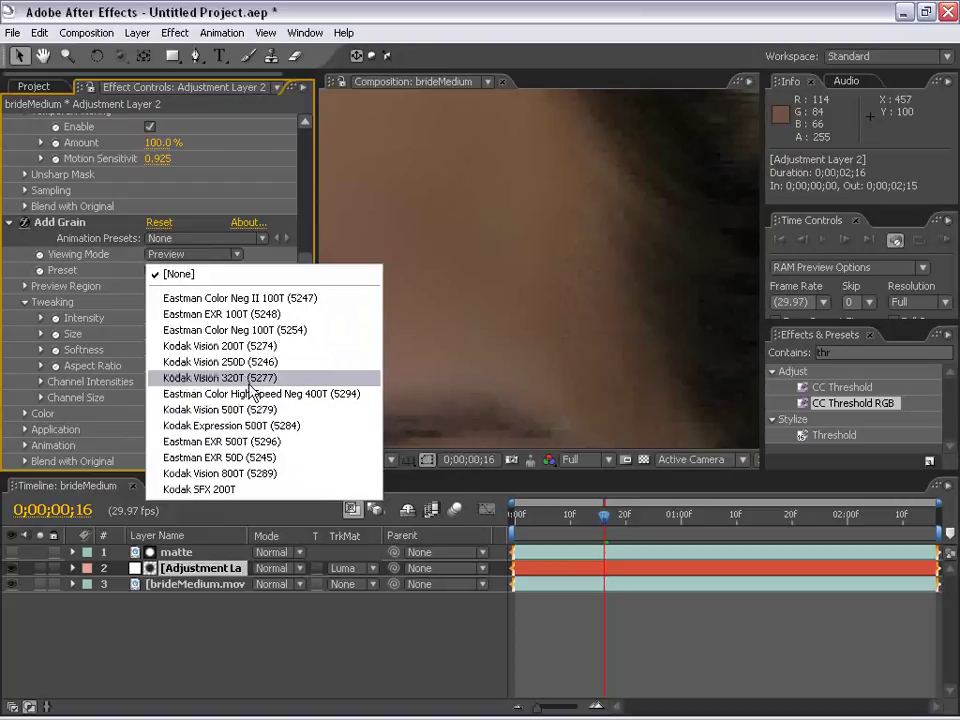
{"action": "left_click", "coordinate": [209, 362]}
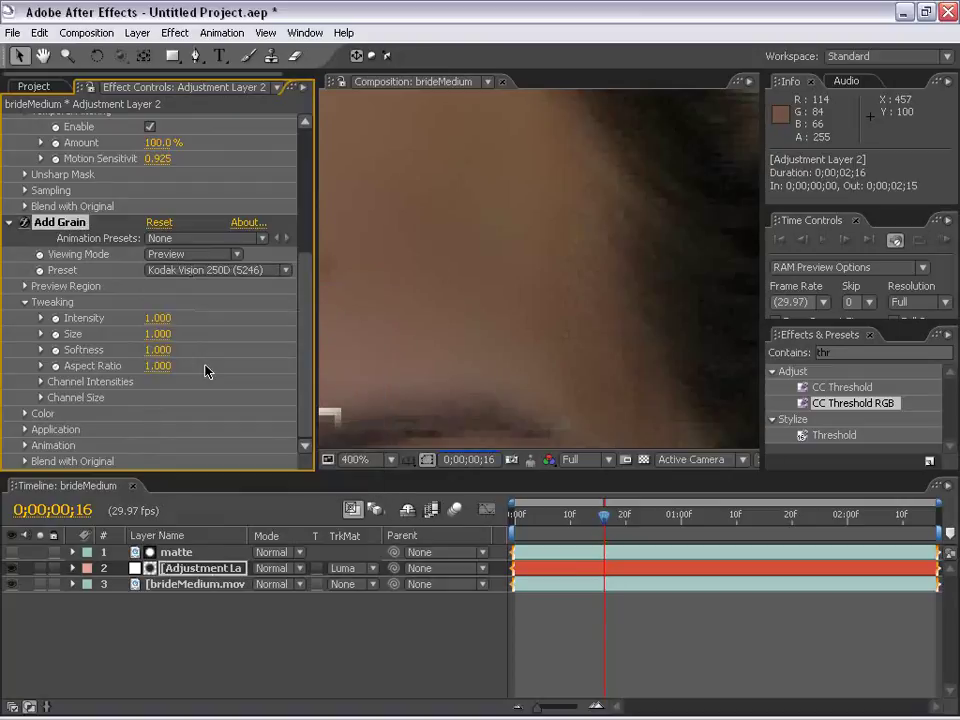
- Switch the Add Grain effect's viewing mode to Final Output
{"action": "left_click", "coordinate": [160, 254]}
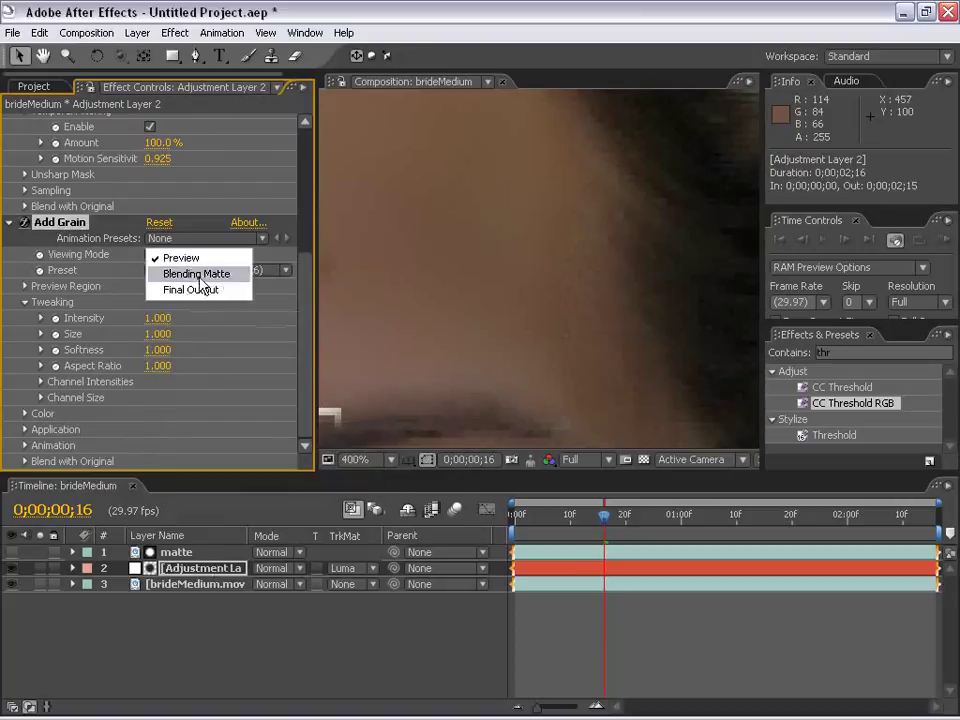
{"action": "left_click", "coordinate": [192, 290]}
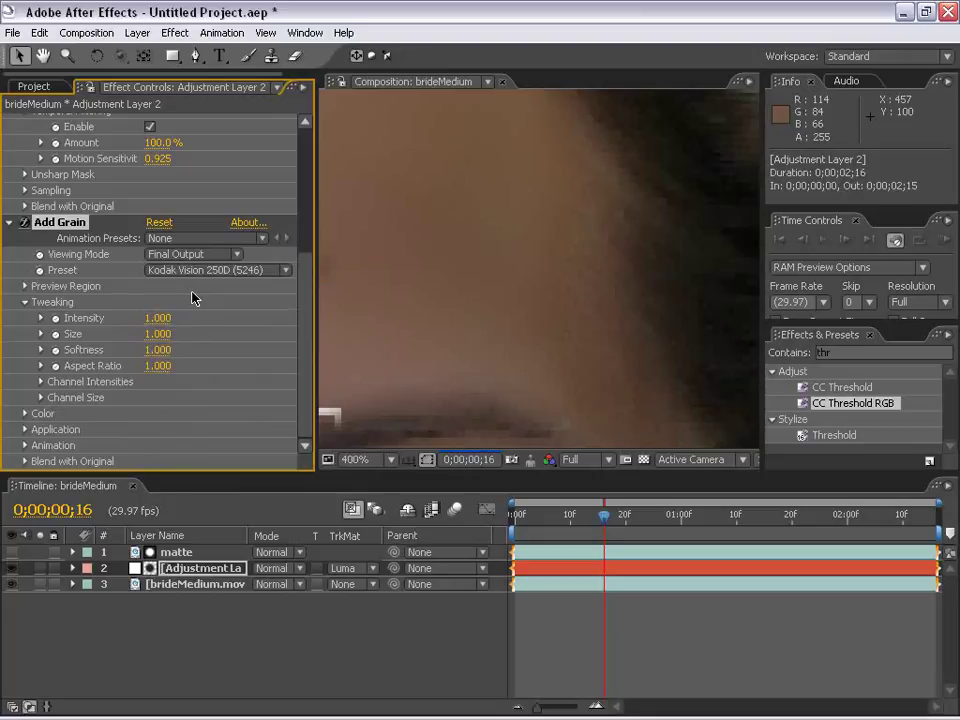
{"action": "scroll", "coordinate": [488, 367], "scroll_direction": "down", "scroll_amount": 2}
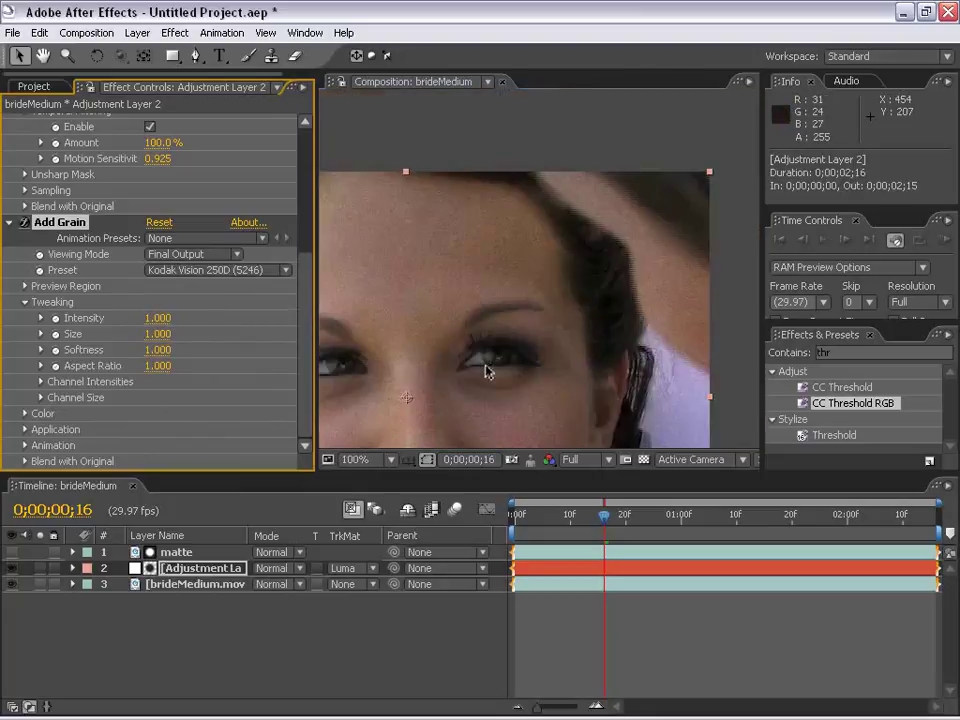
- Examine the added grain on the forehead and along the hairline at magnifications from 100% to 400%
{"action": "left_click_drag", "start_coordinate": [482, 404], "coordinate": [478, 321]}
{"action": "scroll", "coordinate": [506, 317], "scroll_direction": "up", "scroll_amount": 1}
{"action": "left_click_drag", "start_coordinate": [550, 224], "coordinate": [513, 401]}
{"action": "scroll", "coordinate": [513, 401], "scroll_direction": "up", "scroll_amount": 1}
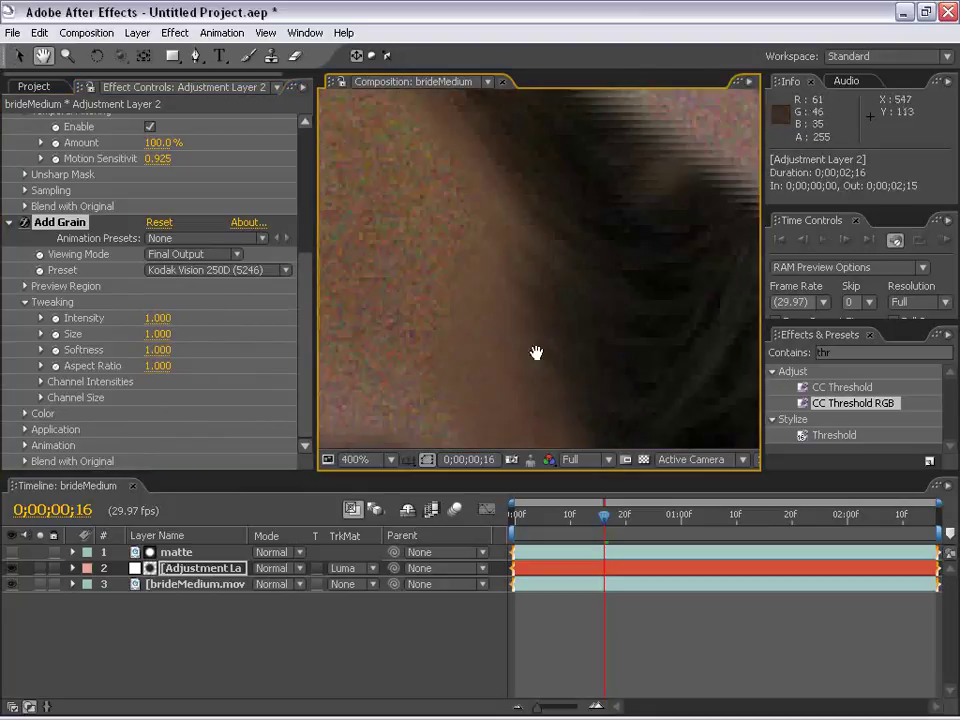
{"action": "scroll", "coordinate": [510, 305], "scroll_direction": "down", "scroll_amount": 3}
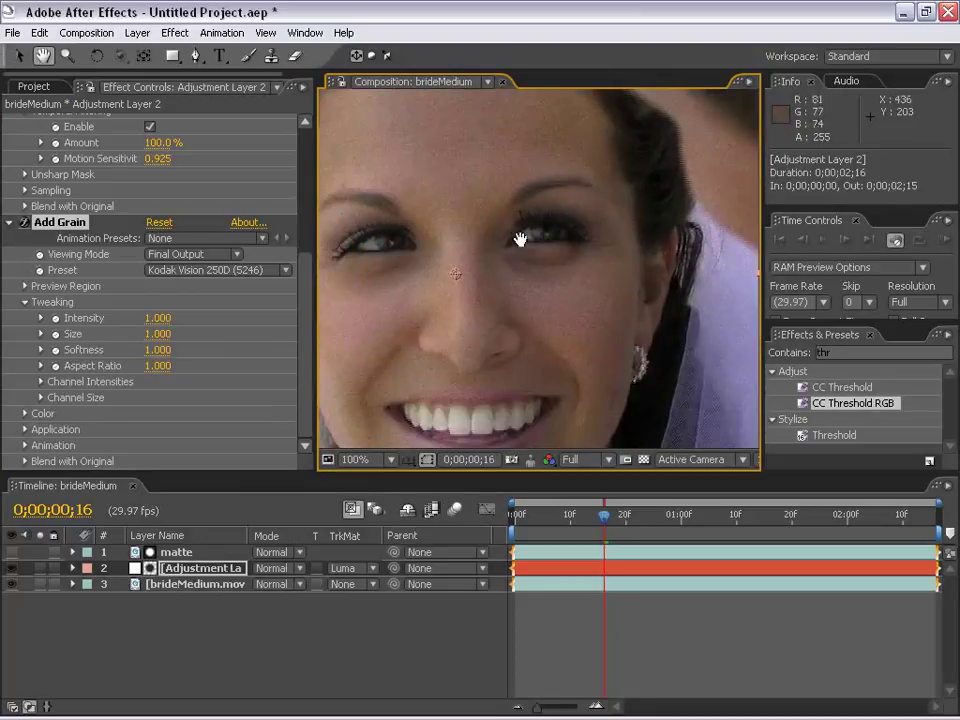
{"action": "scroll", "coordinate": [518, 325], "scroll_direction": "up", "scroll_amount": 1}
{"action": "left_click_drag", "start_coordinate": [574, 222], "coordinate": [501, 320]}
{"action": "left_click_drag", "start_coordinate": [540, 266], "coordinate": [521, 319]}
{"action": "scroll", "coordinate": [521, 319], "scroll_direction": "up", "scroll_amount": 1}
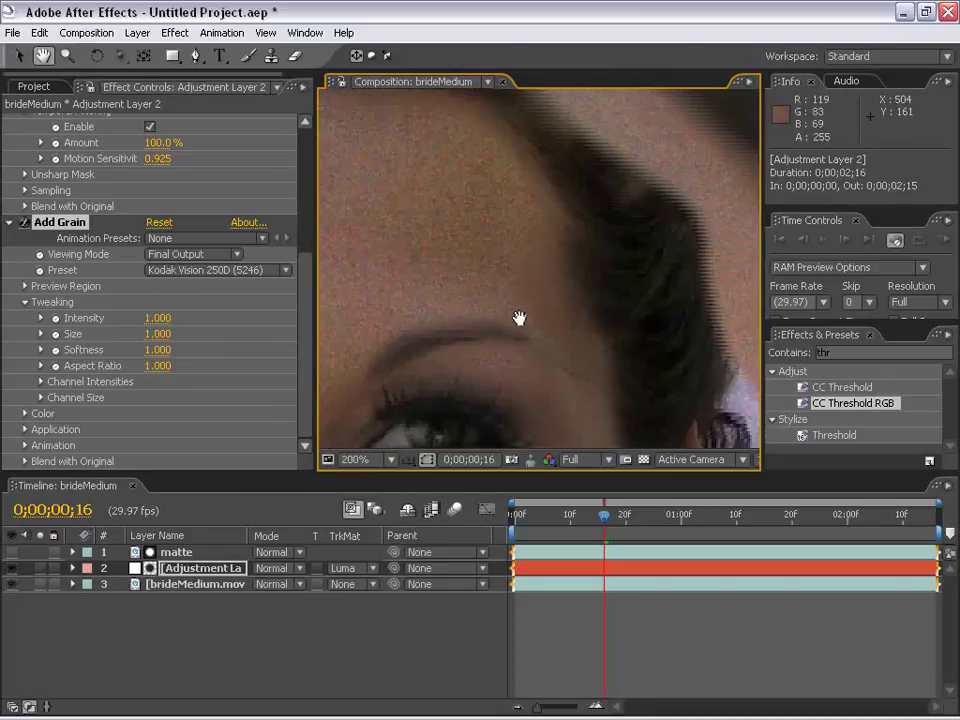
{"action": "left_click_drag", "start_coordinate": [582, 215], "coordinate": [557, 274]}
{"action": "scroll", "coordinate": [495, 306], "scroll_direction": "up", "scroll_amount": 1}
{"action": "left_click_drag", "start_coordinate": [494, 305], "coordinate": [525, 214]}
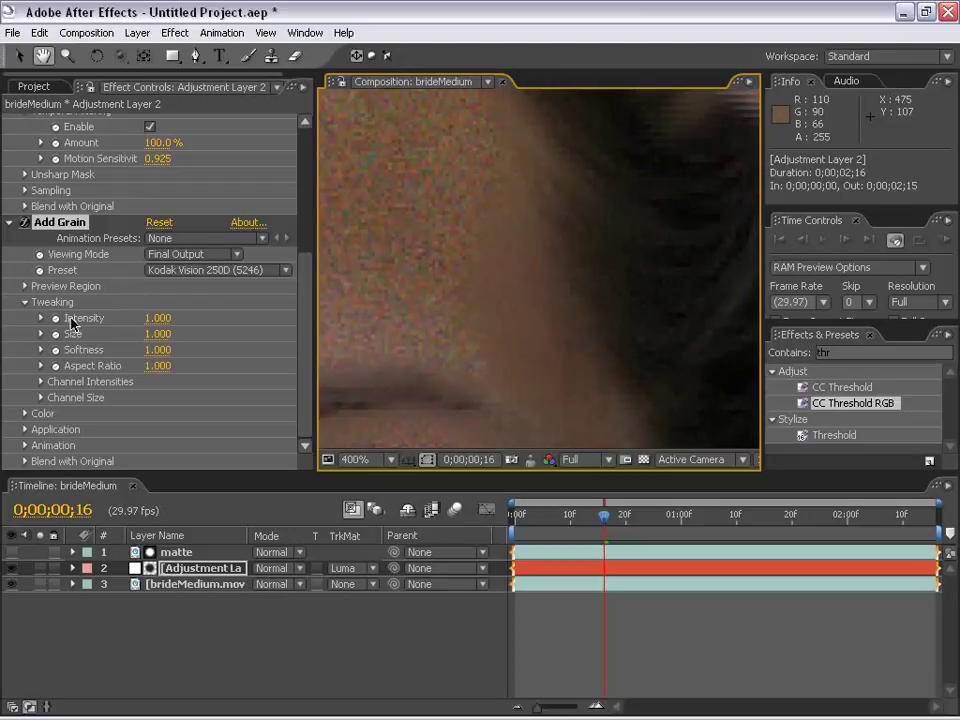
- Set the Add Grain tweaking intensity to 0.25
{"action": "left_click", "coordinate": [158, 318]}
{"action": "key", "text": "BackSpace"}
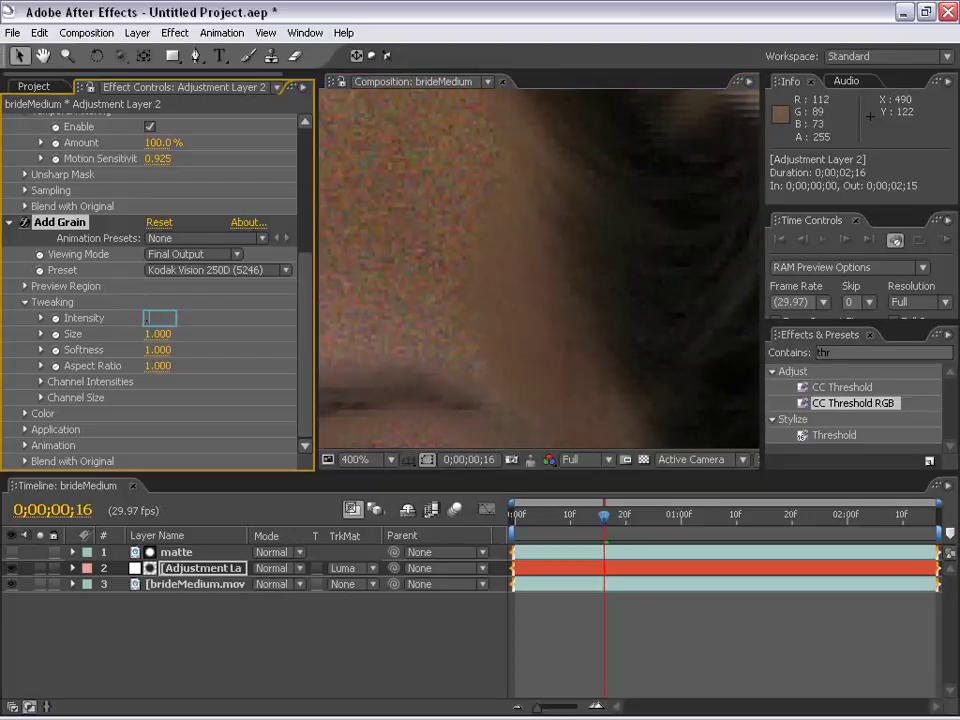
{"action": "type", "text": ".25"}
{"action": "key", "text": "Return"}
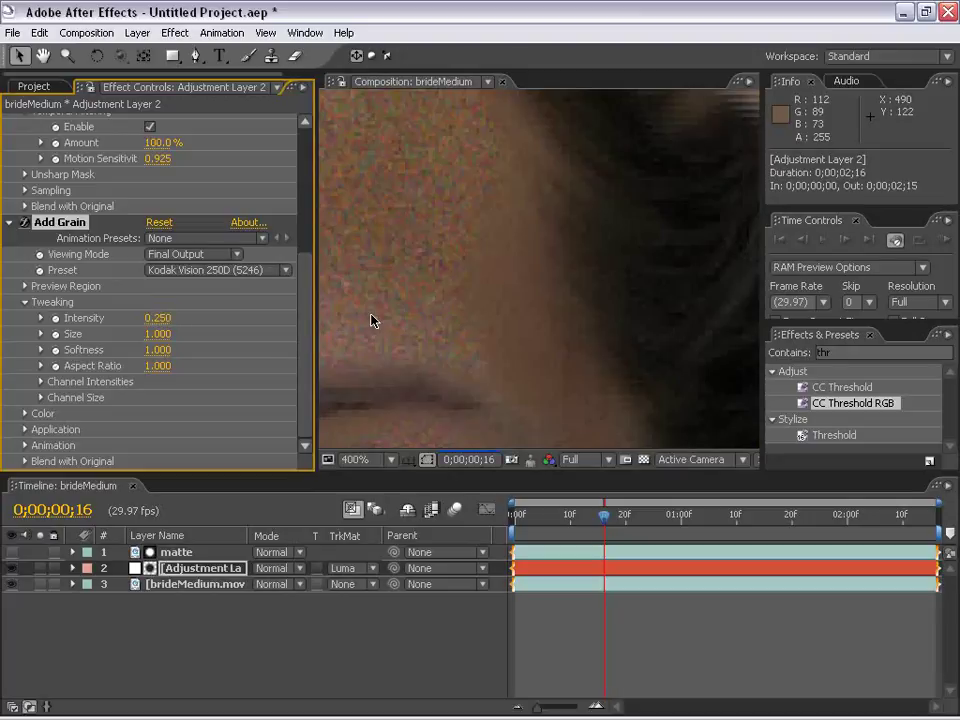
- Set the grain's color saturation to 0.25 in the Add Grain effect
{"action": "left_click", "coordinate": [24, 416]}
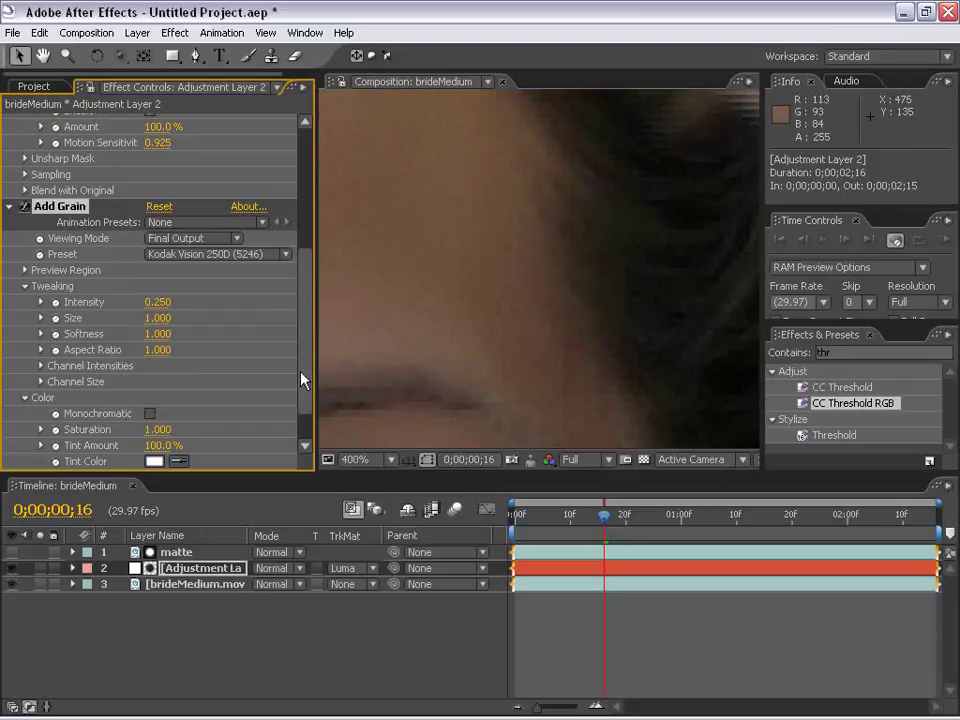
{"action": "scroll", "coordinate": [308, 418], "scroll_direction": "down", "scroll_amount": 1}
{"action": "left_click", "coordinate": [158, 381]}
{"action": "key", "text": "BackSpace"}
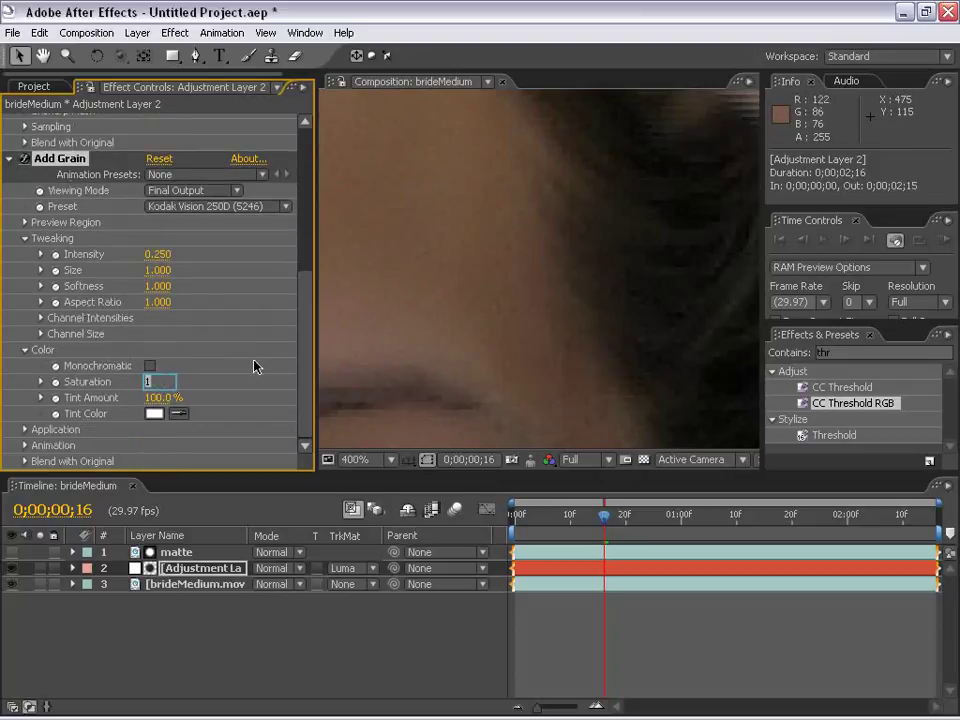
{"action": "type", "text": "0.25"}
{"action": "key", "text": "Return"}
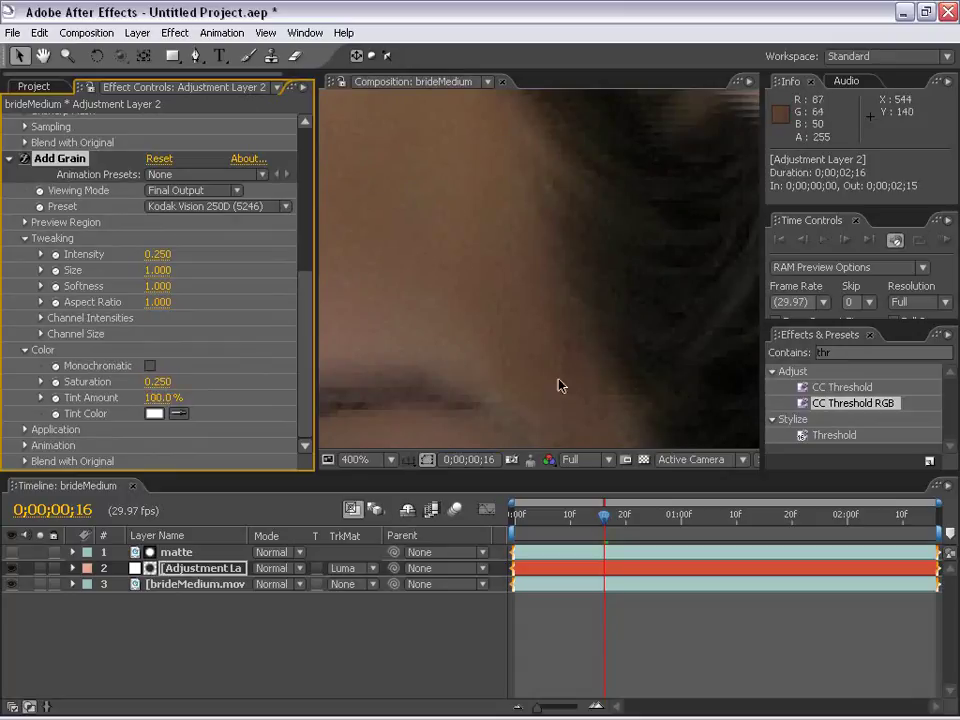
- Set the grain's aspect ratio to 0.9 and its softness to 1.1
{"action": "left_click", "coordinate": [155, 302]}
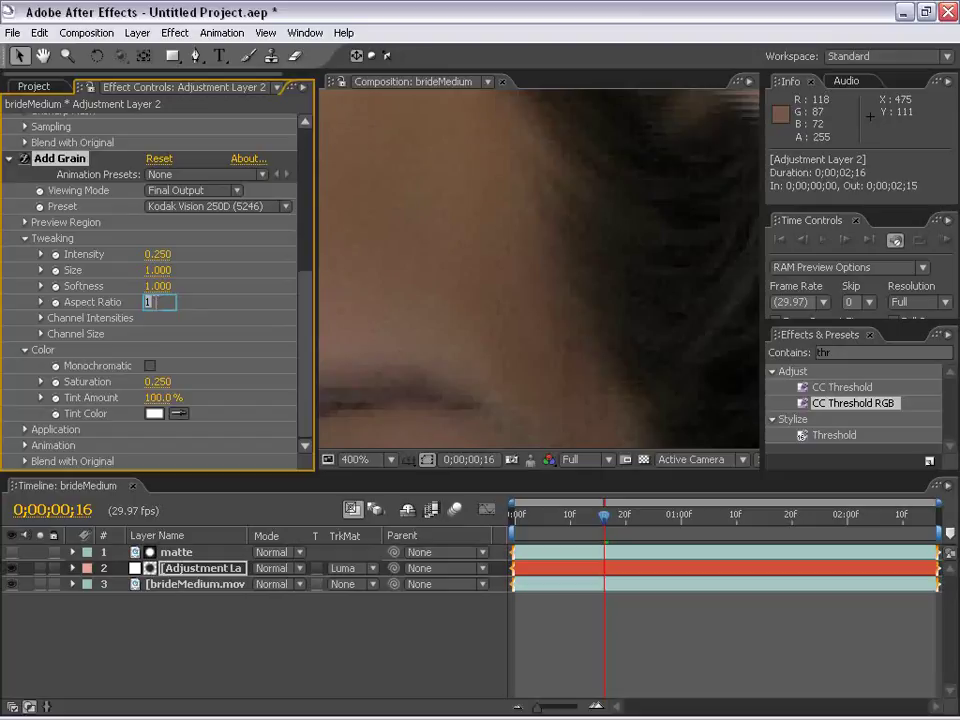
{"action": "key", "text": "BackSpace"}
{"action": "type", "text": "0.900"}
{"action": "left_click", "coordinate": [157, 286]}
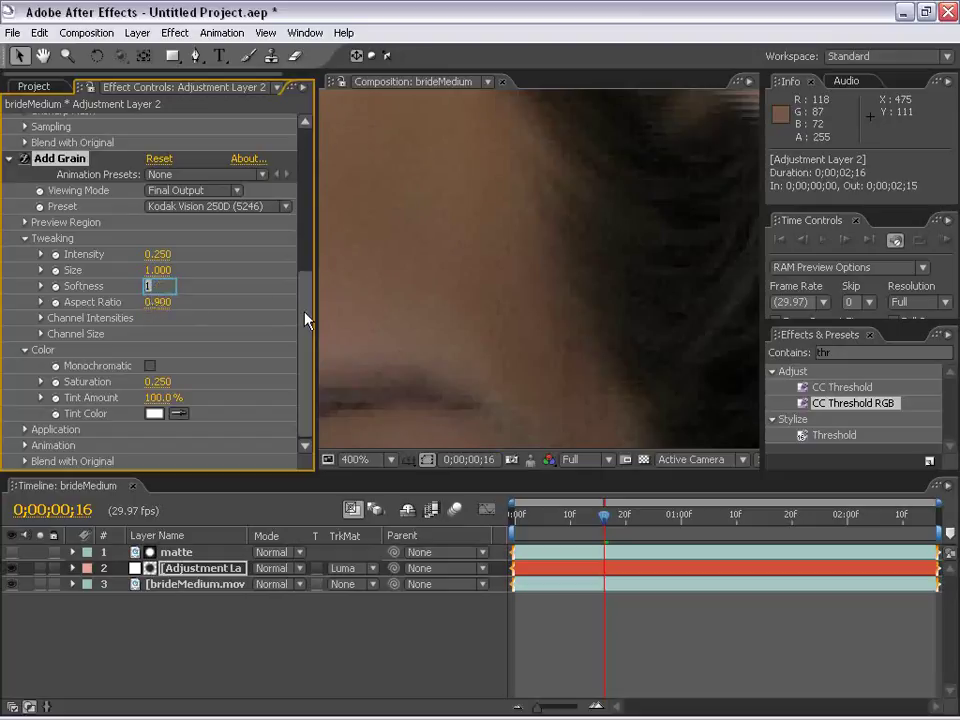
{"action": "type", "text": "1.1"}
{"action": "key", "text": "Return"}
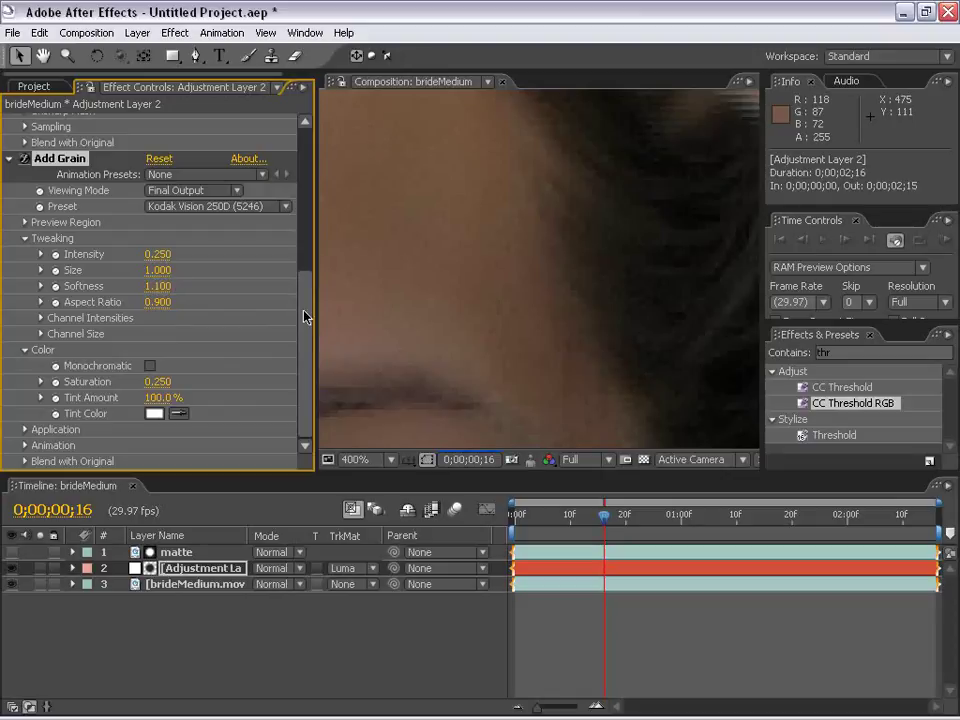
- Set the grain size to 1.2 in the Add Grain tweaking settings
{"action": "left_click", "coordinate": [156, 270]}
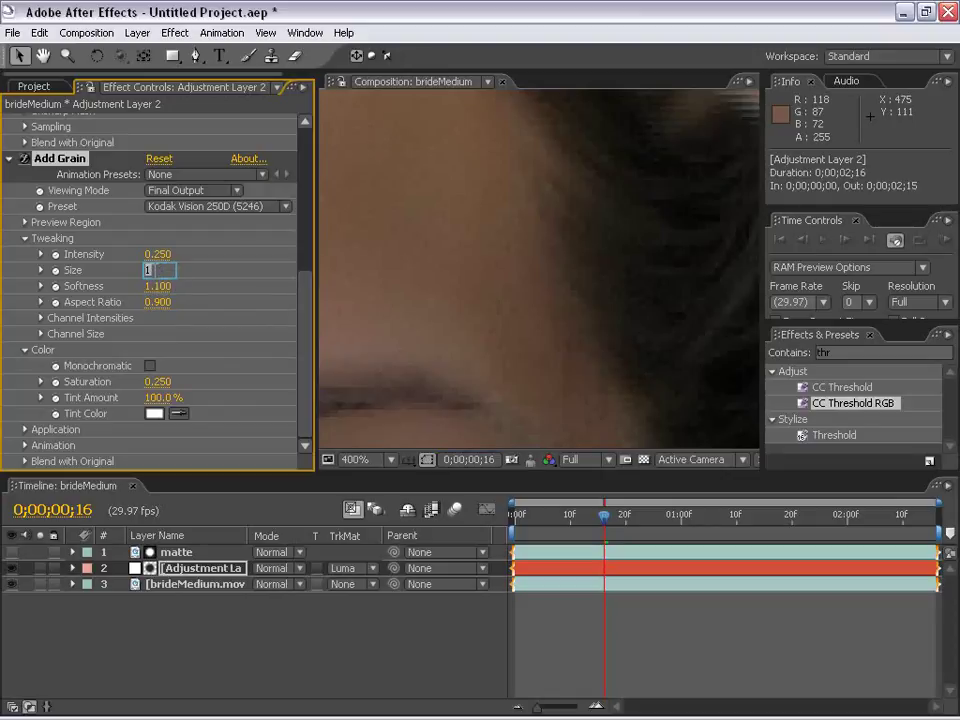
{"action": "type", "text": "1.3"}
{"action": "key", "text": "Return"}
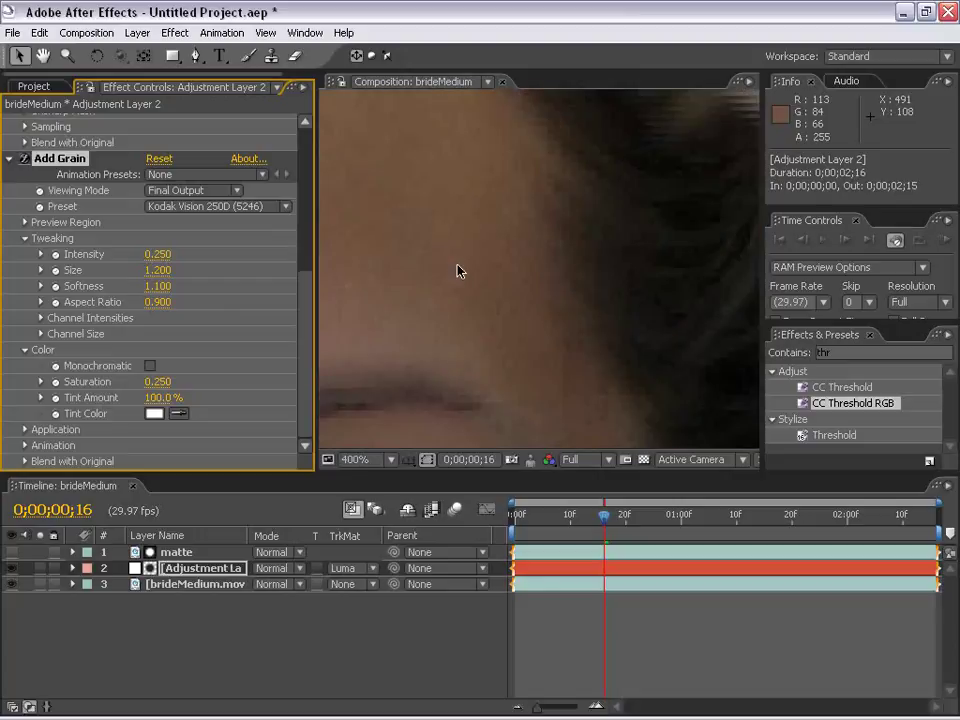
- Check the grain beside the hairline and set the Add Grain intensity to 0.2
{"action": "key", "text": "space"}
{"action": "left_click_drag", "start_coordinate": [412, 264], "coordinate": [738, 338]}
{"action": "left_click_drag", "start_coordinate": [538, 272], "coordinate": [260, 250]}
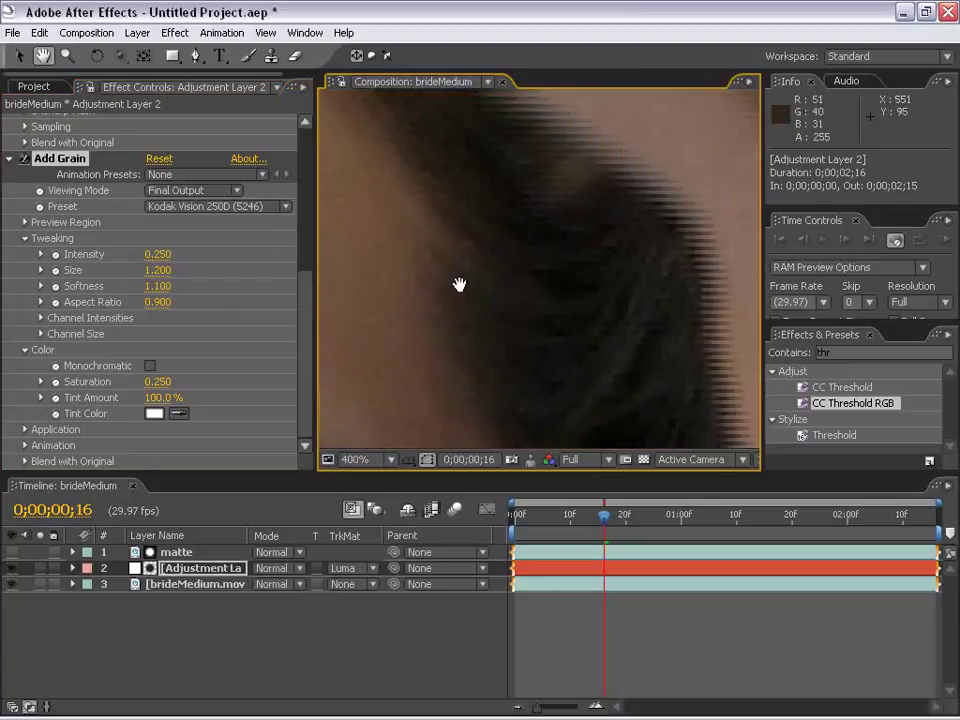
{"action": "key", "text": "v"}
{"action": "left_click", "coordinate": [158, 254]}
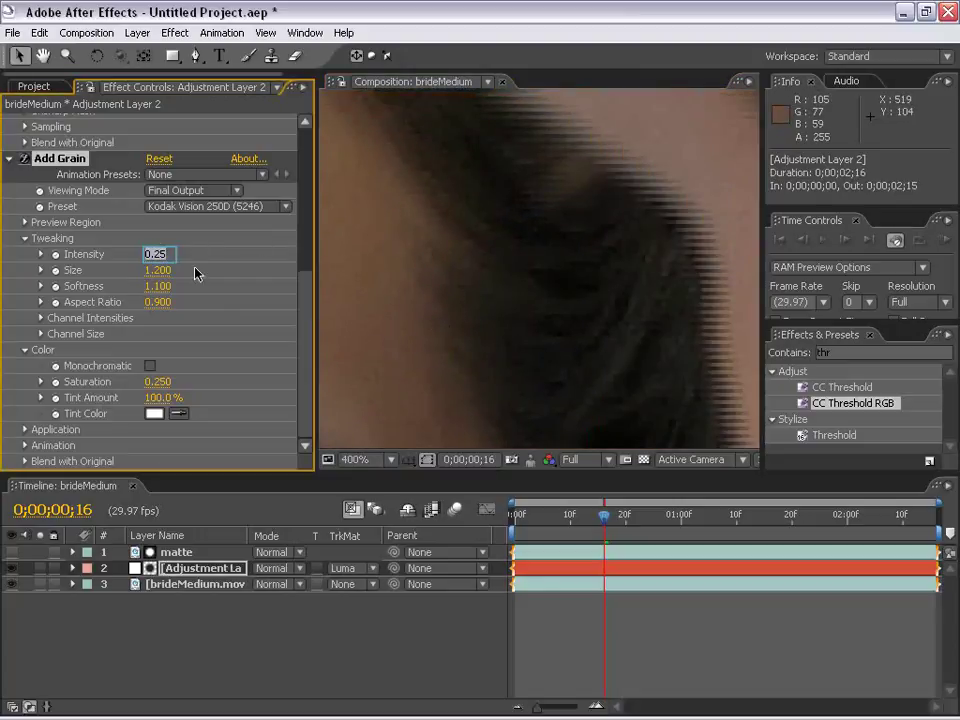
{"action": "type", "text": ".2"}
{"action": "key", "text": "Return"}
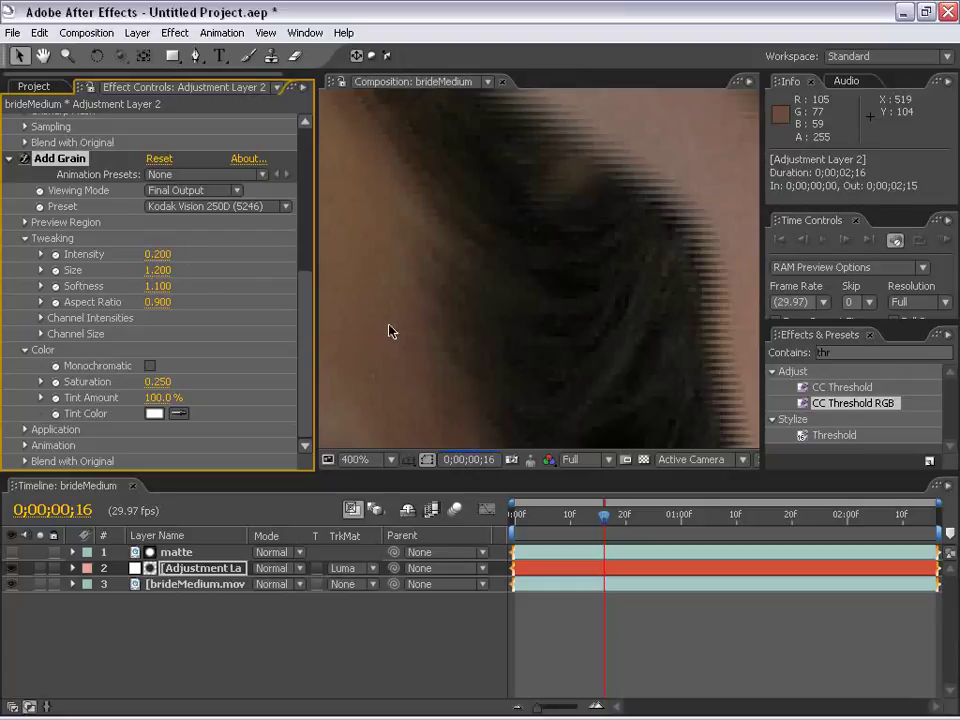
- Examine the adjusted grain on the forehead and across the whole face at 200% and 100% magnification
{"action": "key", "text": "comma"}
{"action": "key", "text": "comma"}
{"action": "key", "text": "comma"}
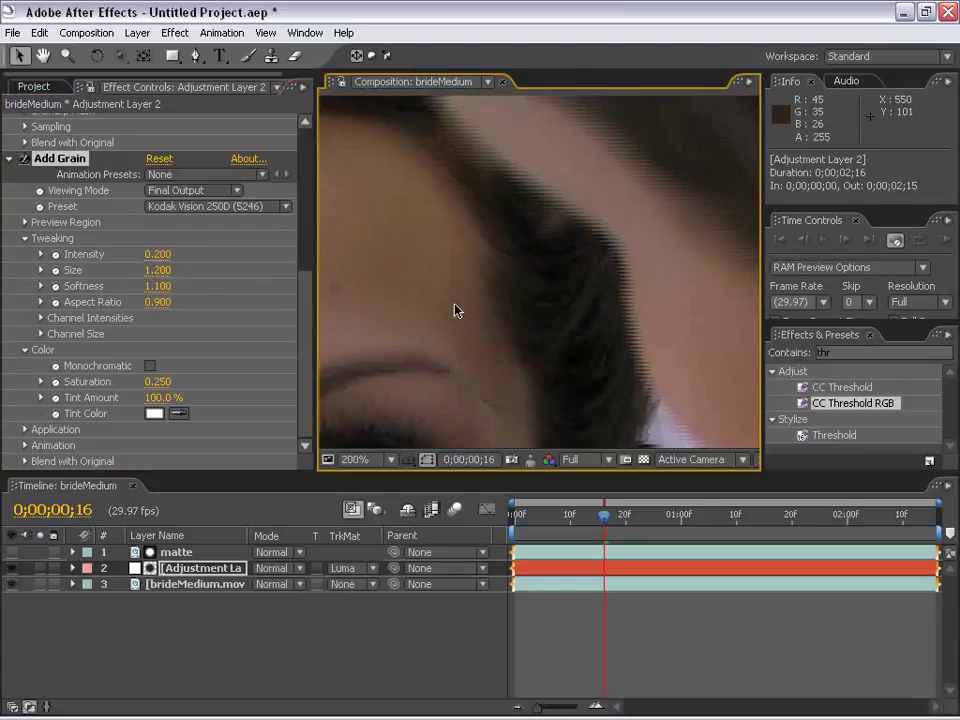
{"action": "left_click_drag", "start_coordinate": [463, 326], "coordinate": [499, 220]}
{"action": "scroll", "coordinate": [480, 294], "scroll_direction": "up", "scroll_amount": 2}
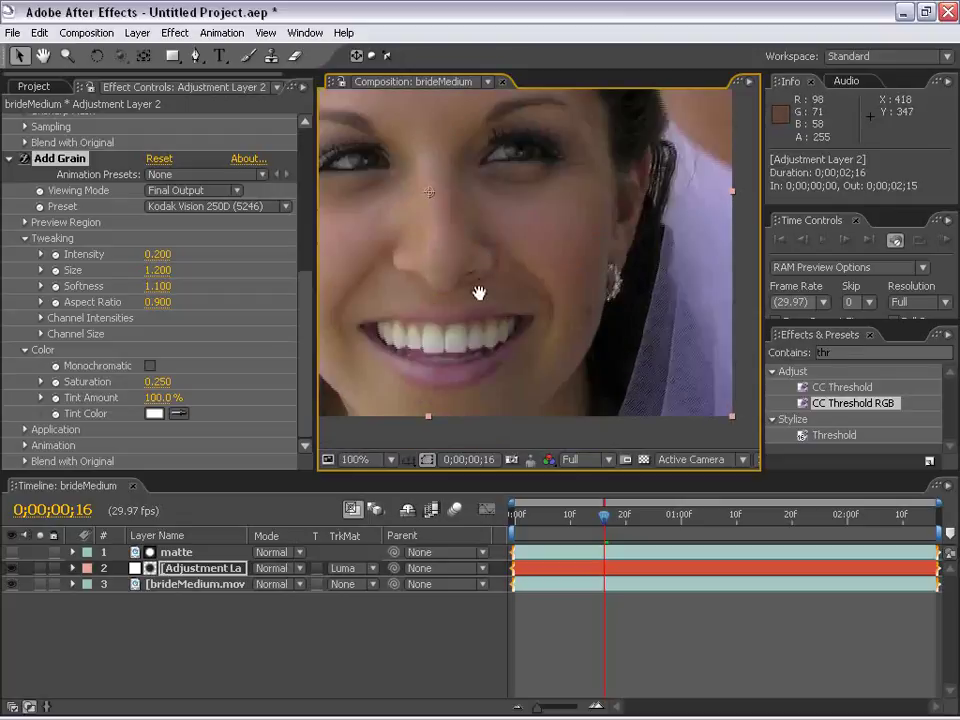
{"action": "scroll", "coordinate": [444, 306], "scroll_direction": "up", "scroll_amount": 1}
{"action": "scroll", "coordinate": [504, 317], "scroll_direction": "up", "scroll_amount": 1}
{"action": "scroll", "coordinate": [527, 352], "scroll_direction": "up", "scroll_amount": 1}
{"action": "scroll", "coordinate": [527, 352], "scroll_direction": "down", "scroll_amount": 1}
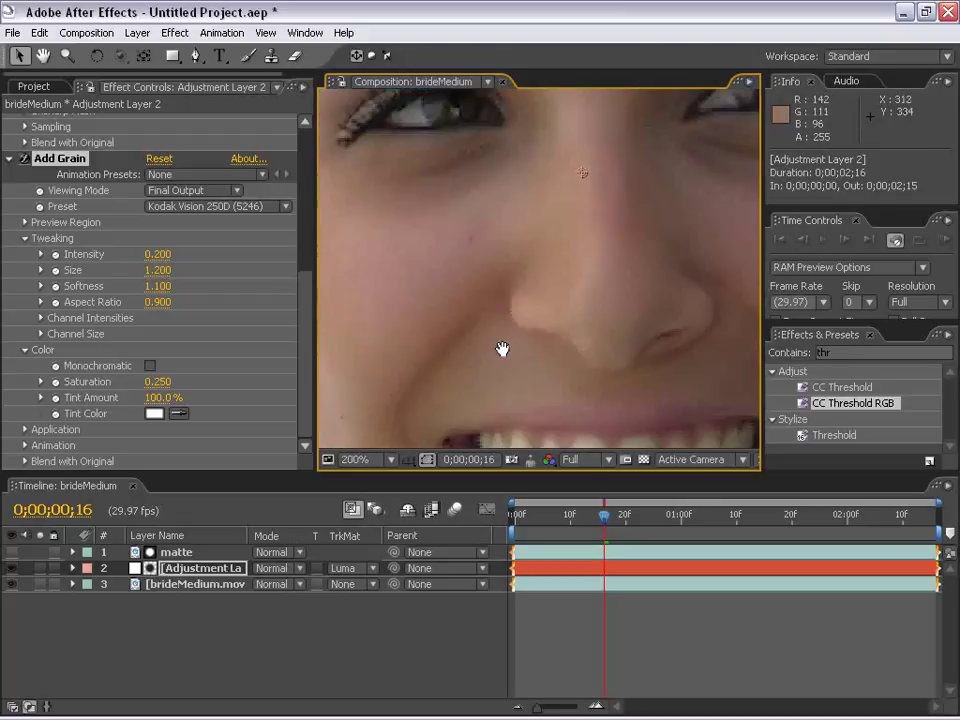
- Examine the skin texture around the cheek, mouth corner and nose at up to 400%, ending at 100% on the face
{"action": "left_click_drag", "start_coordinate": [492, 349], "coordinate": [570, 195]}
{"action": "scroll", "coordinate": [516, 291], "scroll_direction": "up", "scroll_amount": 1}
{"action": "left_click_drag", "start_coordinate": [582, 291], "coordinate": [480, 238]}
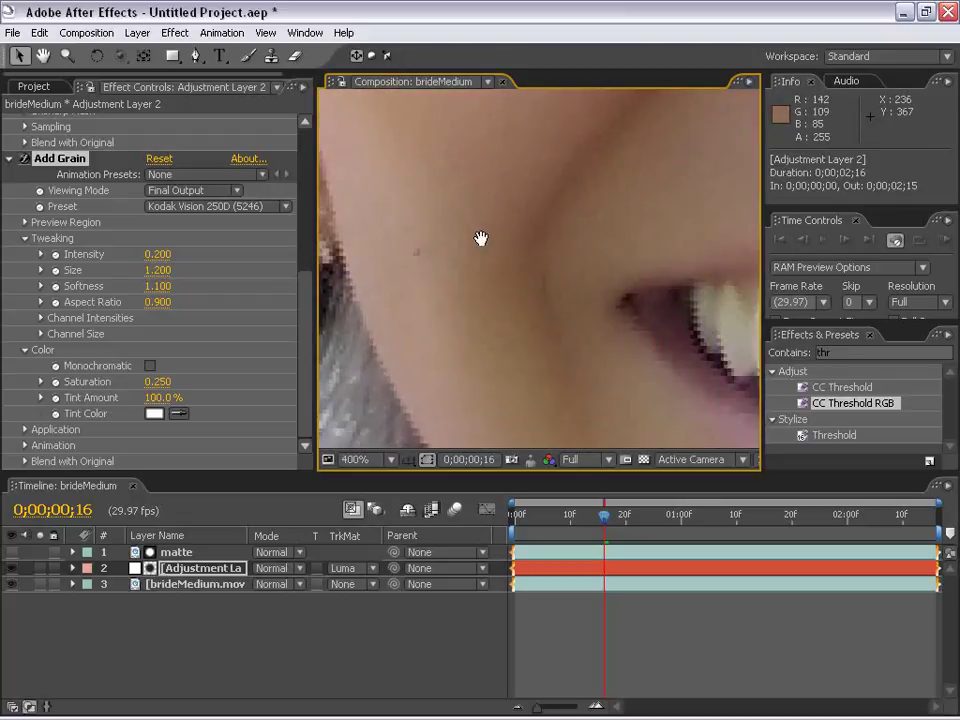
{"action": "left_click_drag", "start_coordinate": [490, 332], "coordinate": [491, 189]}
{"action": "left_click_drag", "start_coordinate": [730, 350], "coordinate": [380, 268]}
{"action": "left_click_drag", "start_coordinate": [730, 180], "coordinate": [450, 305]}
{"action": "scroll", "coordinate": [594, 275], "scroll_direction": "down", "scroll_amount": 2}
{"action": "scroll", "coordinate": [534, 347], "scroll_direction": "up", "scroll_amount": 2}
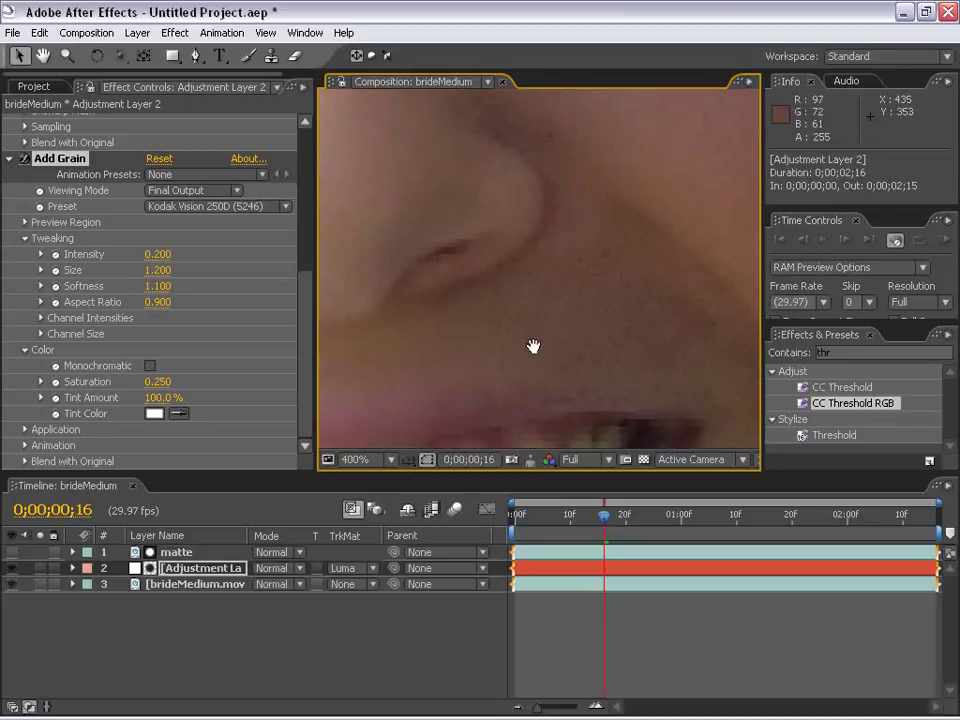
{"action": "scroll", "coordinate": [506, 369], "scroll_direction": "down", "scroll_amount": 2}
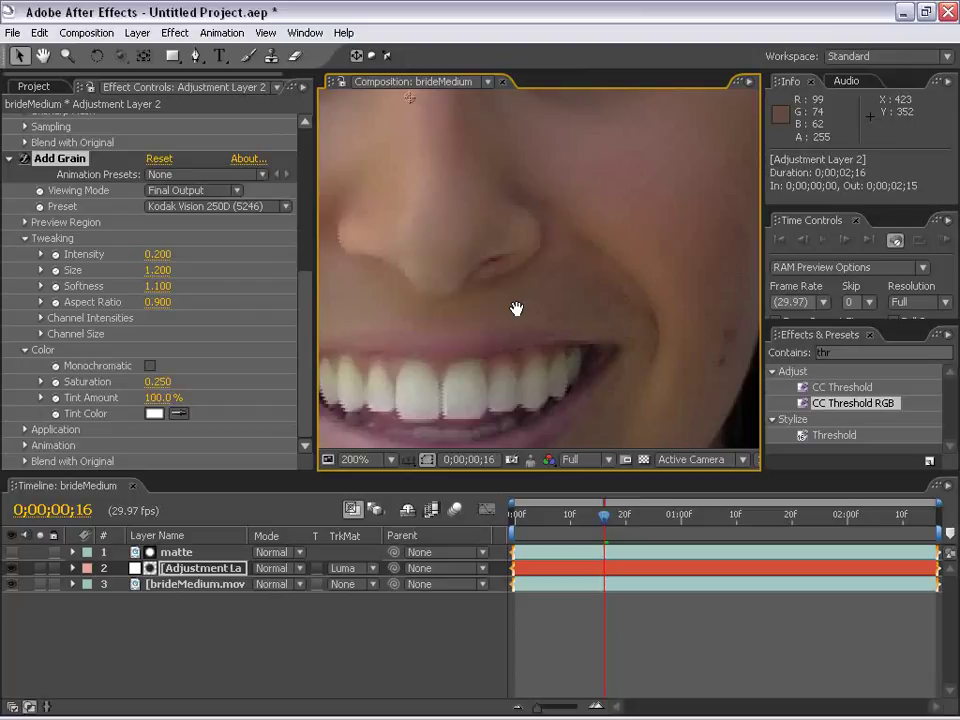
{"action": "scroll", "coordinate": [489, 302], "scroll_direction": "down", "scroll_amount": 1}
{"action": "left_click_drag", "start_coordinate": [507, 202], "coordinate": [534, 274]}
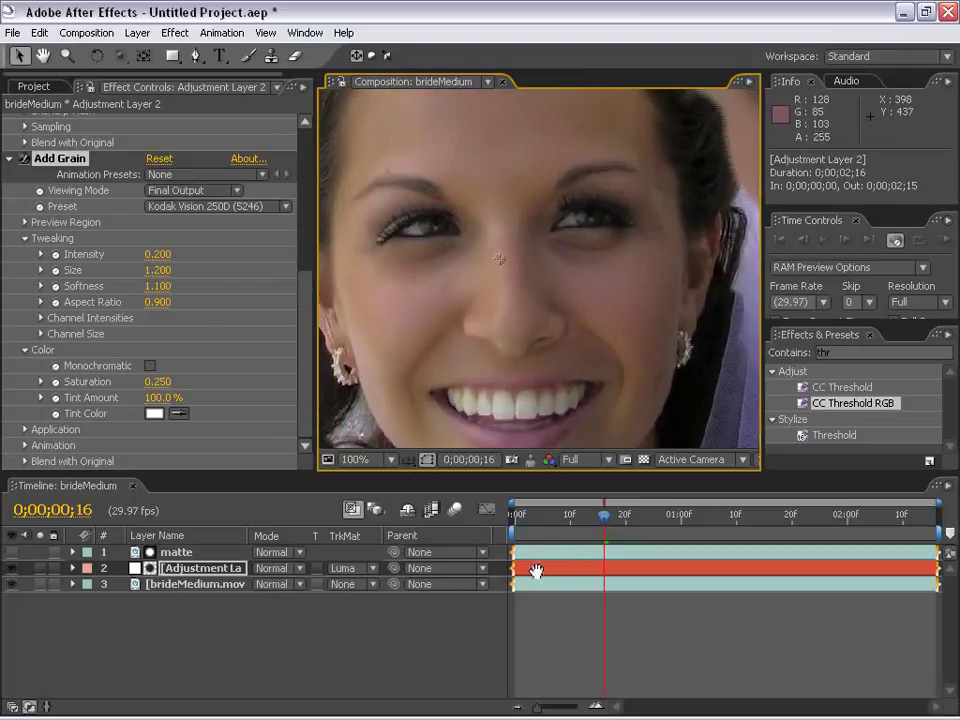
- Take a snapshot of the corrected frame with no layer selected and hide the adjustment layer
{"action": "left_click", "coordinate": [57, 601]}
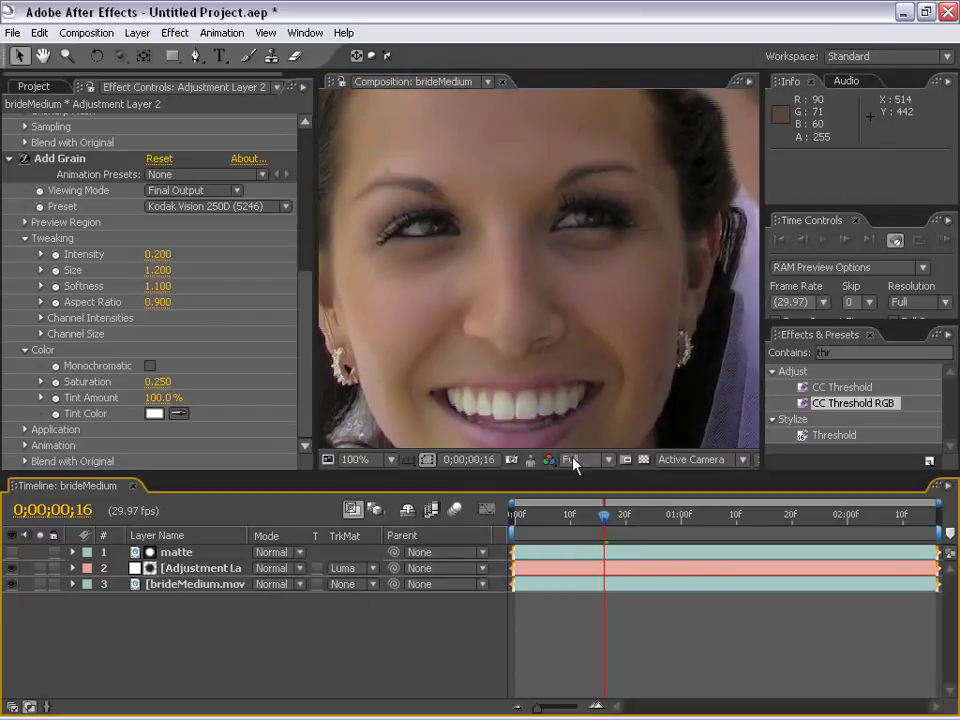
{"action": "left_click", "coordinate": [514, 461]}
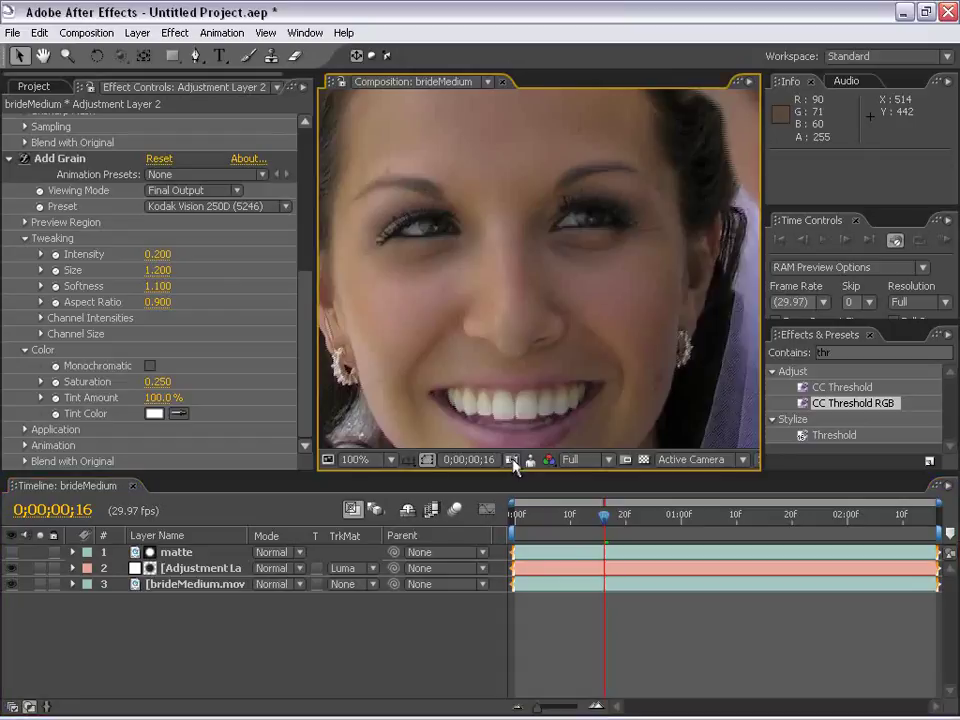
{"action": "left_click", "coordinate": [15, 568]}
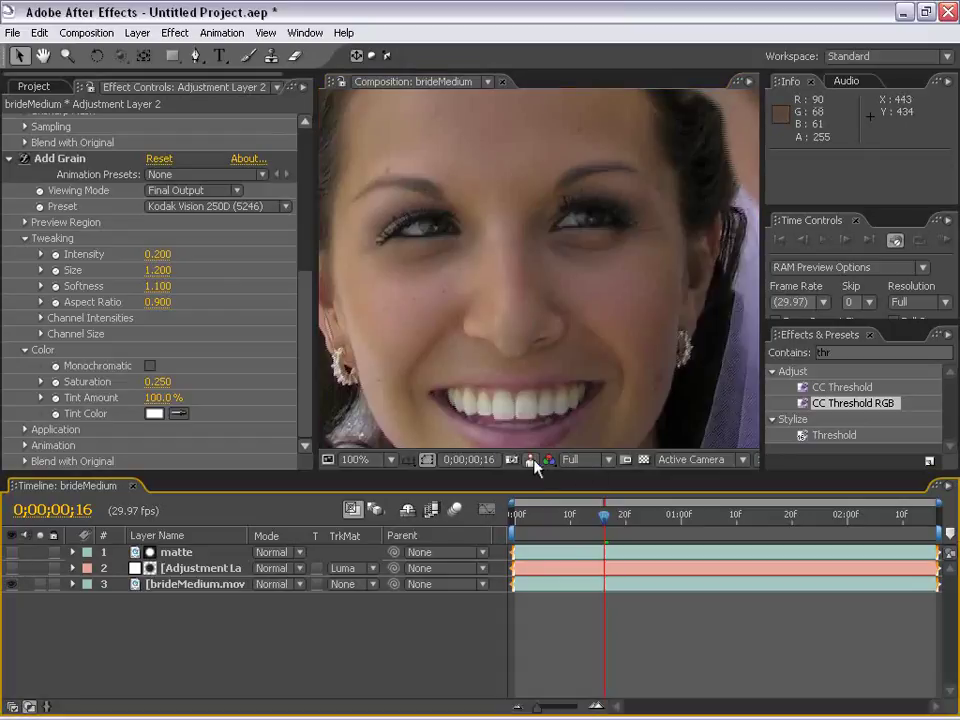
- Compare the uncorrected frame with the snapshot, checking the whole face at 100% and the forehead, mouth and eyes at 200%
{"action": "left_click", "coordinate": [535, 462]}
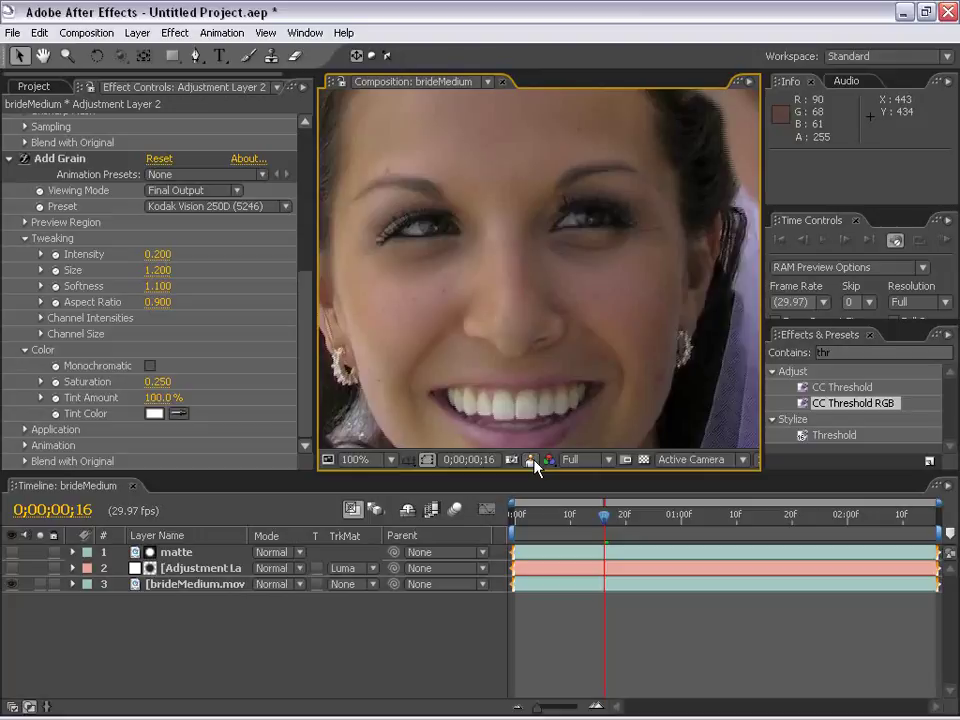
{"action": "left_click_drag", "start_coordinate": [490, 182], "coordinate": [506, 253]}
{"action": "scroll", "coordinate": [506, 253], "scroll_direction": "up", "scroll_amount": 1}
{"action": "left_click_drag", "start_coordinate": [535, 172], "coordinate": [580, 362]}
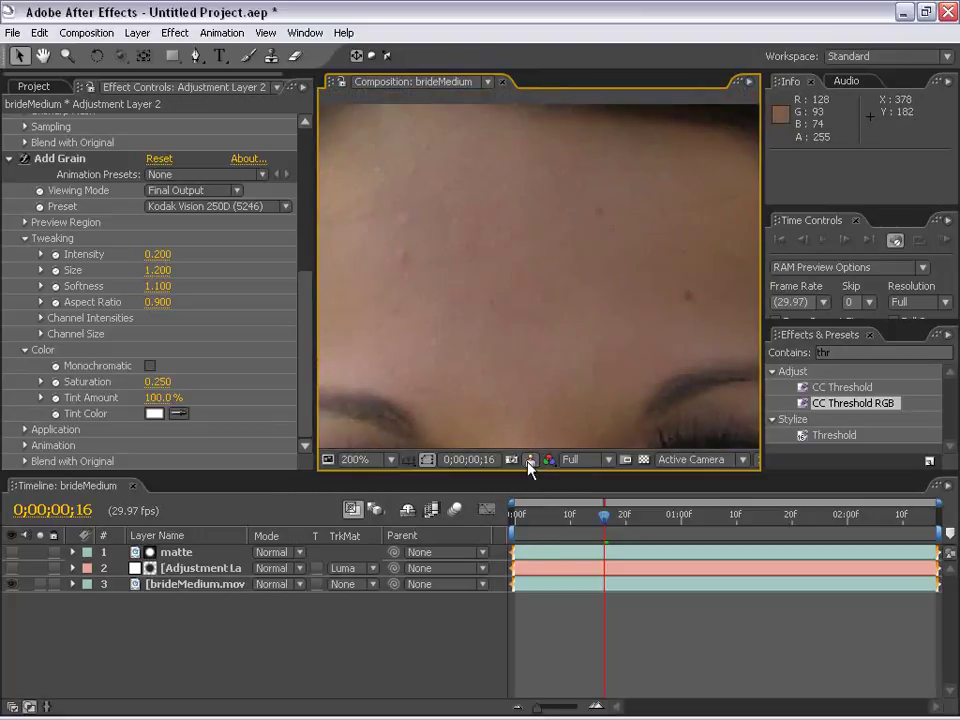
{"action": "scroll", "coordinate": [559, 283], "scroll_direction": "down", "scroll_amount": 1}
{"action": "left_click_drag", "start_coordinate": [559, 283], "coordinate": [545, 160]}
{"action": "left_click_drag", "start_coordinate": [606, 395], "coordinate": [587, 265]}
{"action": "scroll", "coordinate": [544, 294], "scroll_direction": "up", "scroll_amount": 1}
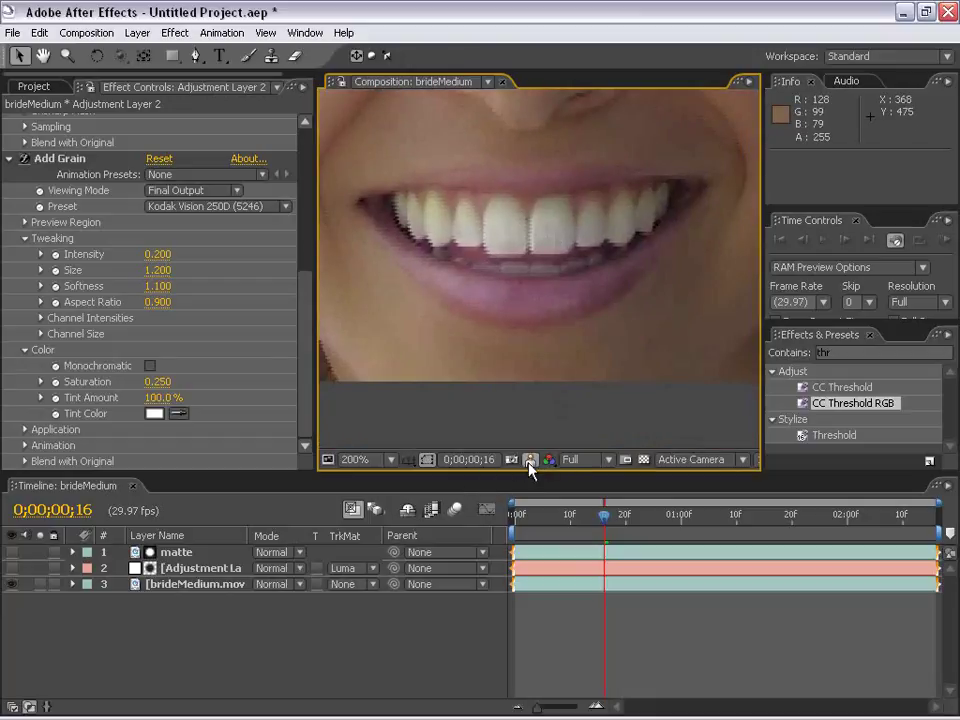
{"action": "scroll", "coordinate": [591, 268], "scroll_direction": "up", "scroll_amount": 5}
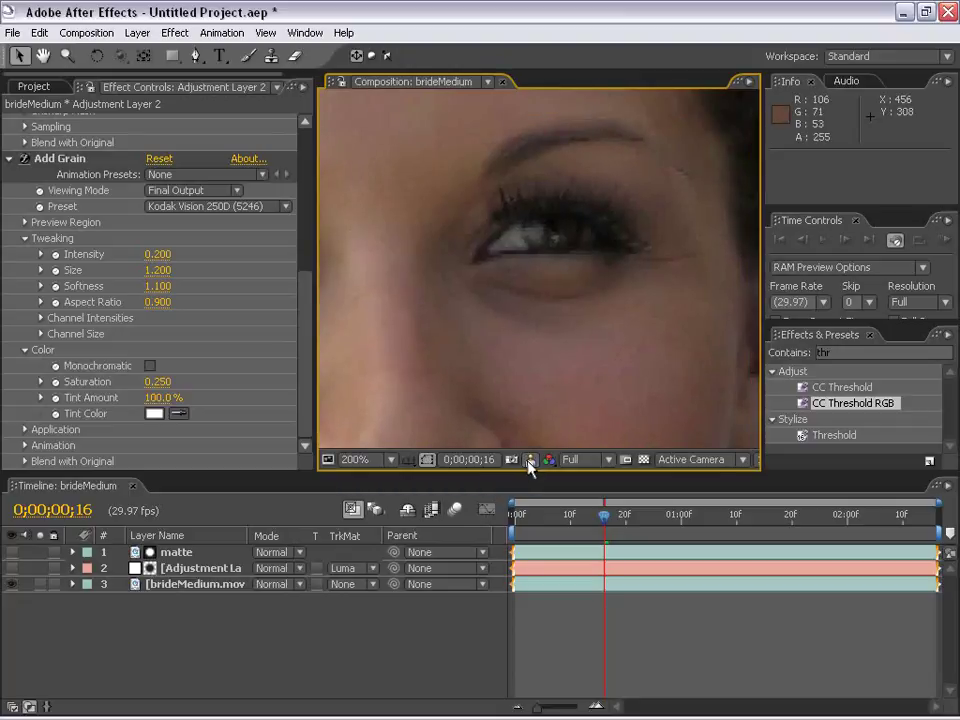
{"action": "scroll", "coordinate": [686, 375], "scroll_direction": "up", "scroll_amount": 2}
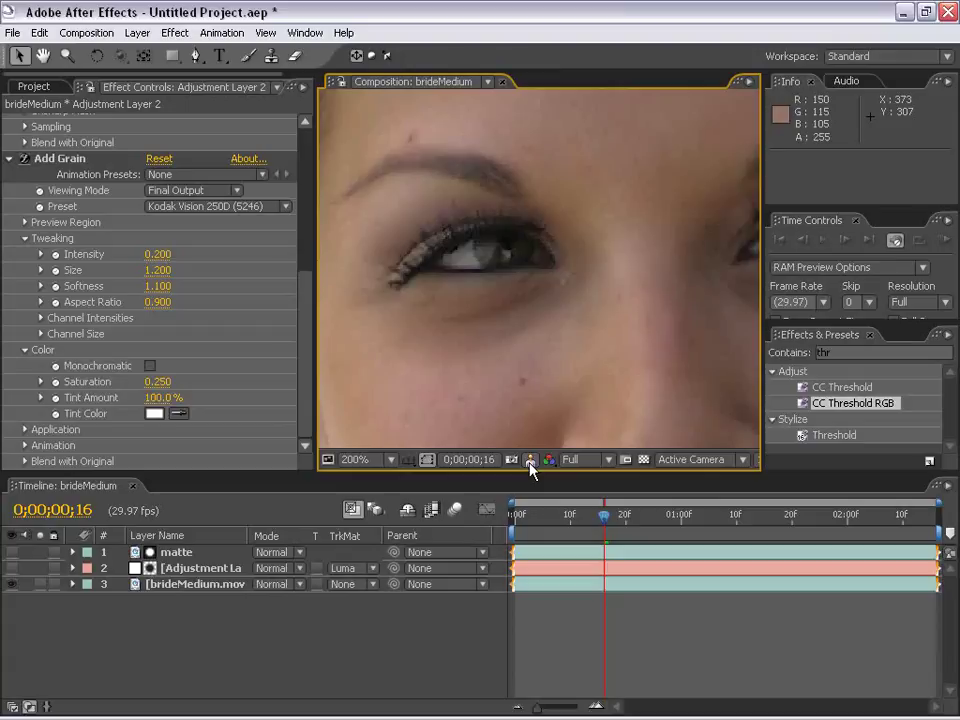
- Show the adjustment layer again and examine the corrected face in the full frame at 50% and closer at 100%
{"action": "left_click", "coordinate": [11, 568]}
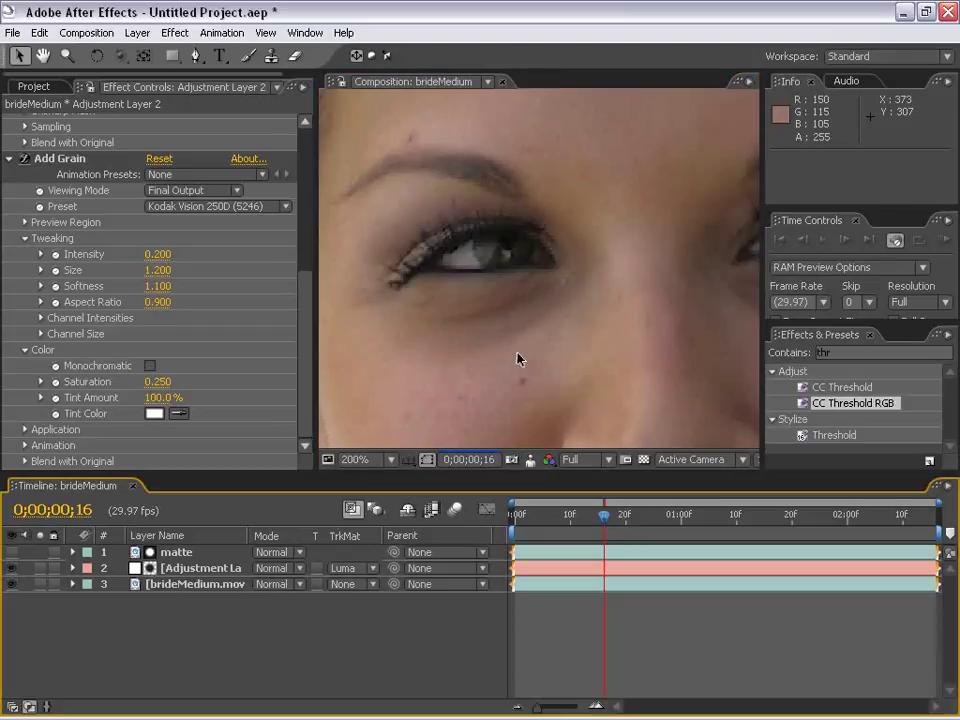
{"action": "key", "text": "comma"}
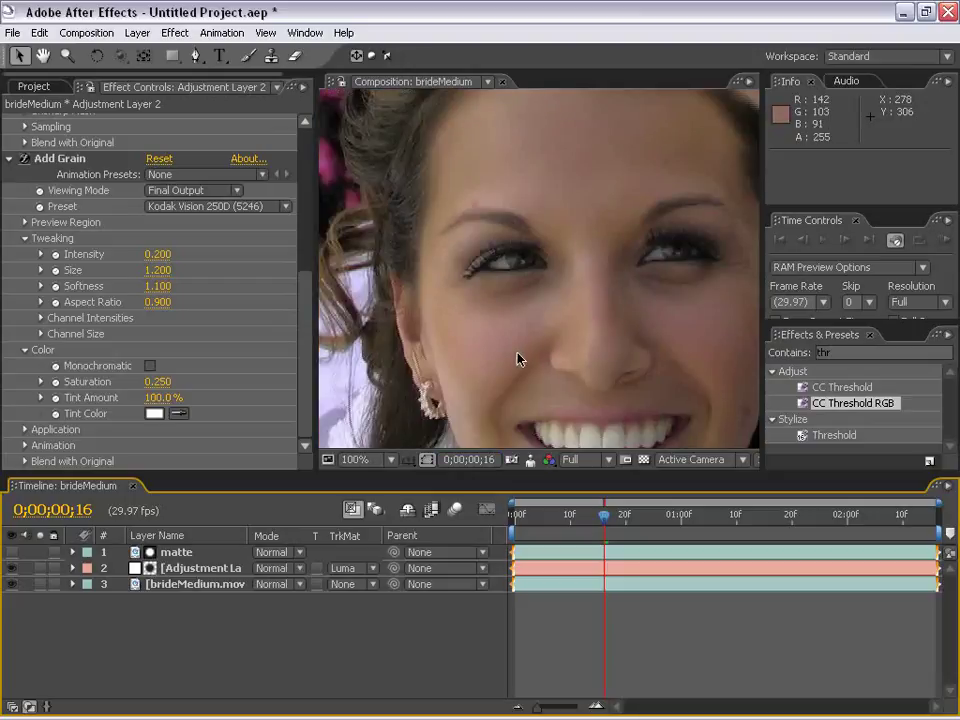
{"action": "key", "text": "comma"}
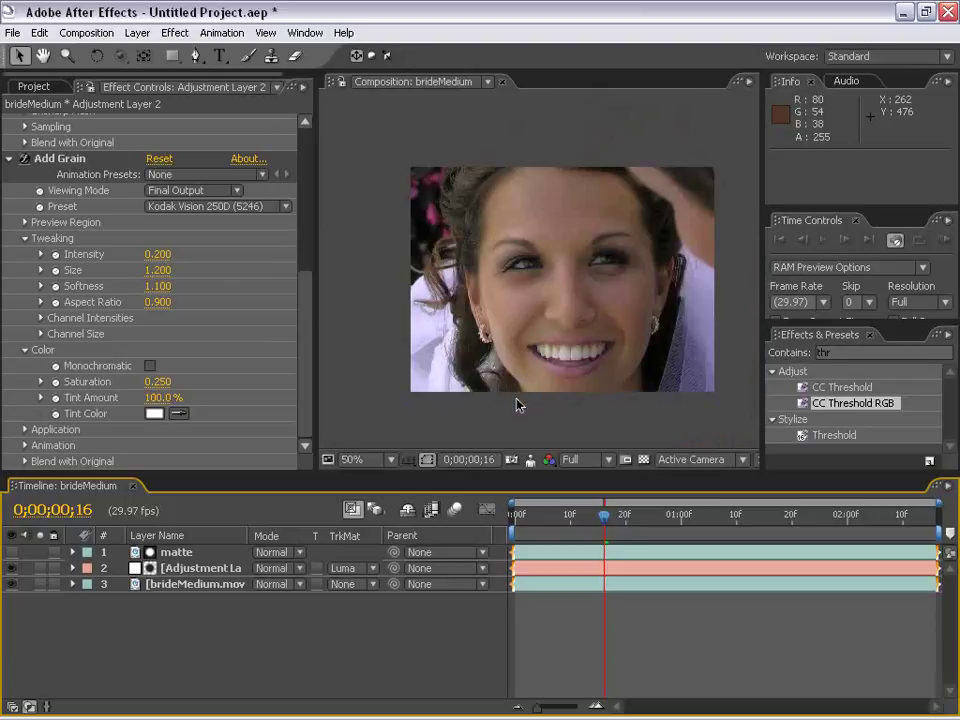
{"action": "key", "text": "space"}
{"action": "left_click_drag", "start_coordinate": [564, 329], "coordinate": [537, 348]}
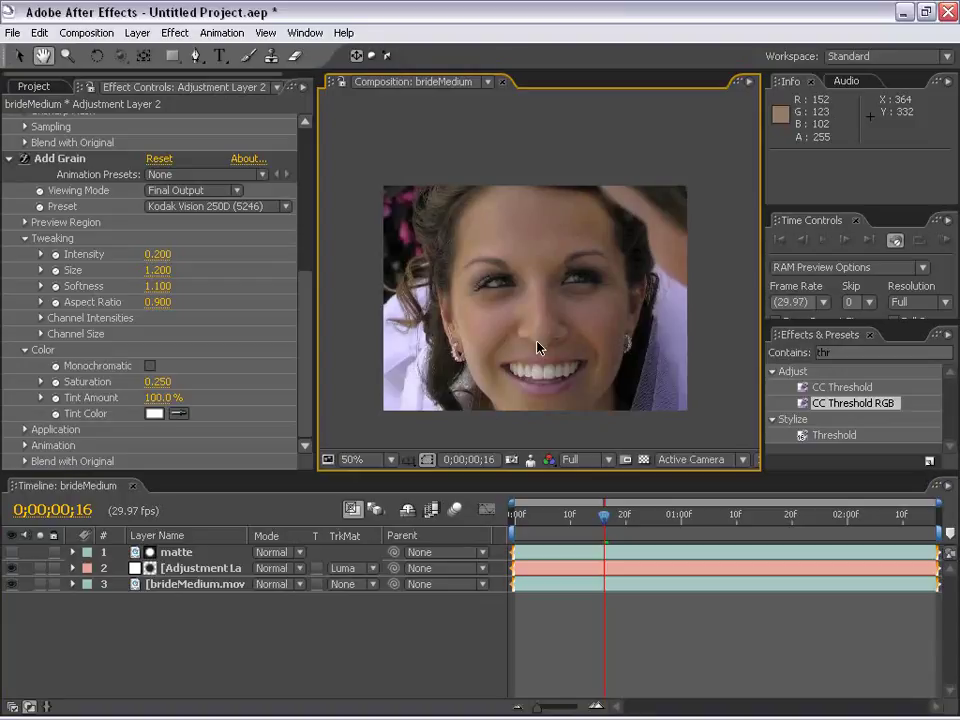
{"action": "scroll", "coordinate": [537, 347], "scroll_direction": "up", "scroll_amount": 2}
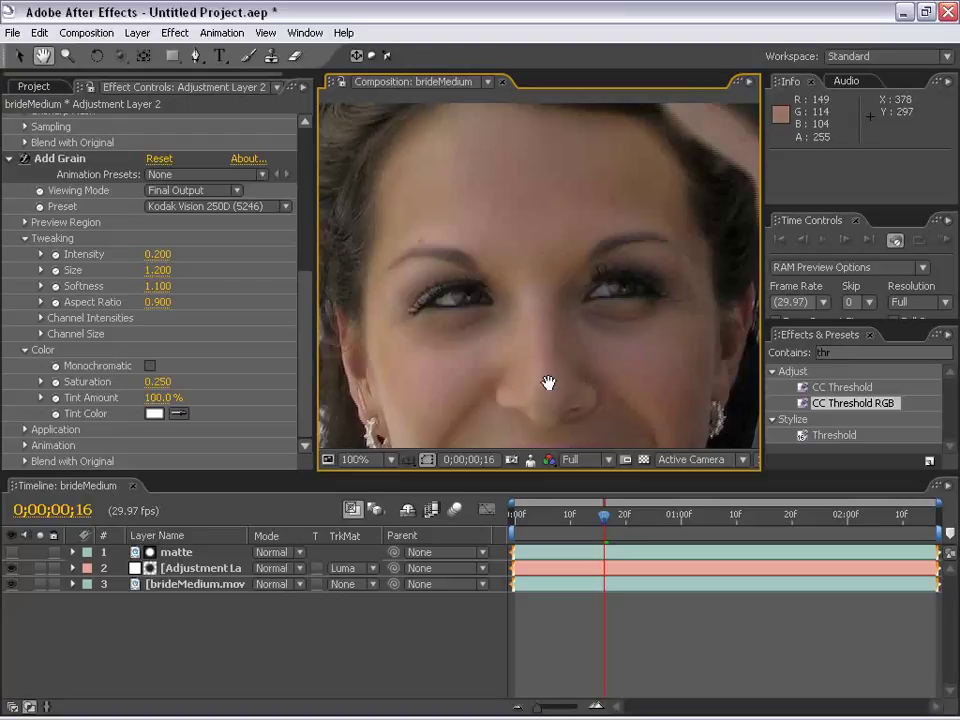
{"action": "left_click_drag", "start_coordinate": [549, 384], "coordinate": [545, 303]}
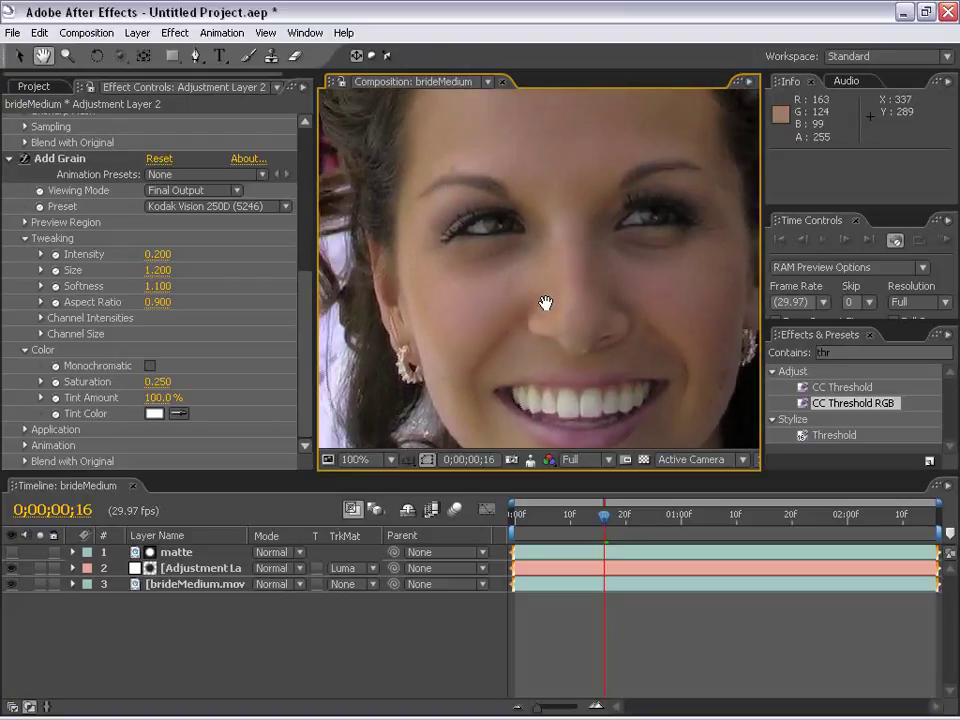